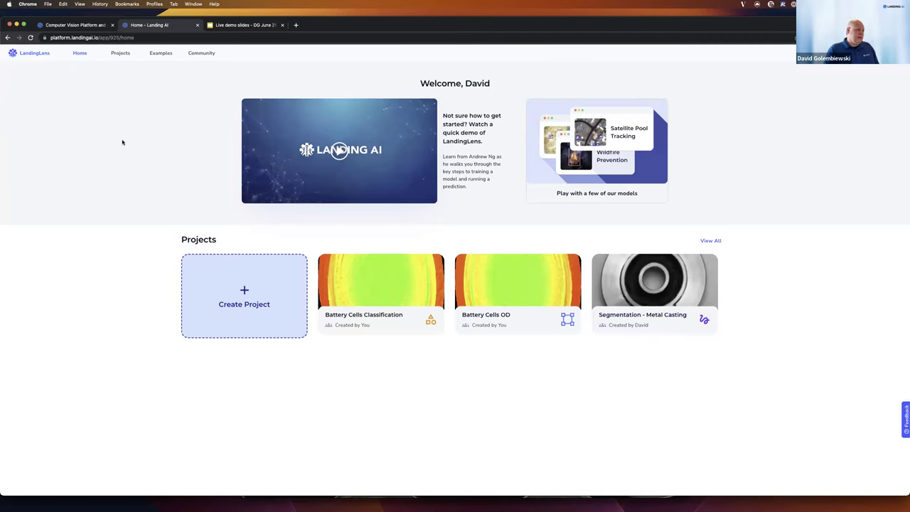
# Look over the projects and pre-built example models, and preview the Upload, Label, Train and Predict workflow stages.
pyautogui.click(120, 53)
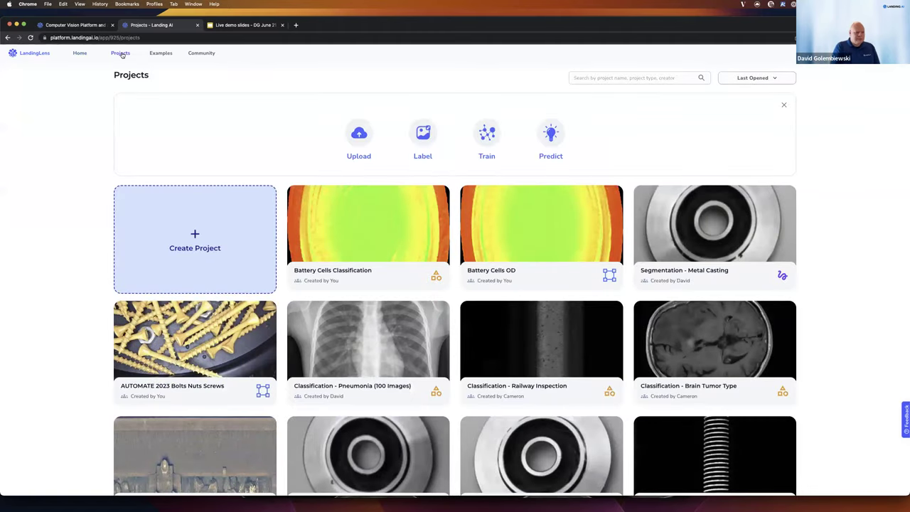
pyautogui.click(161, 53)
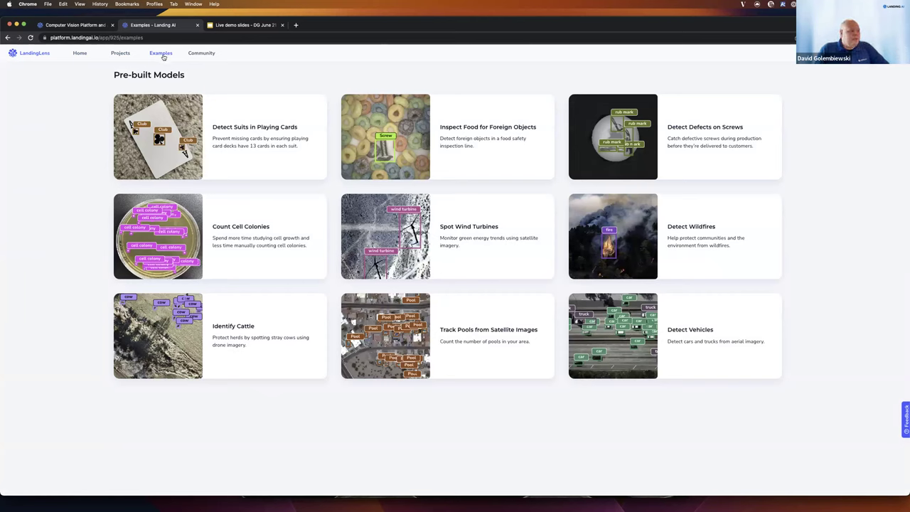
pyautogui.click(123, 55)
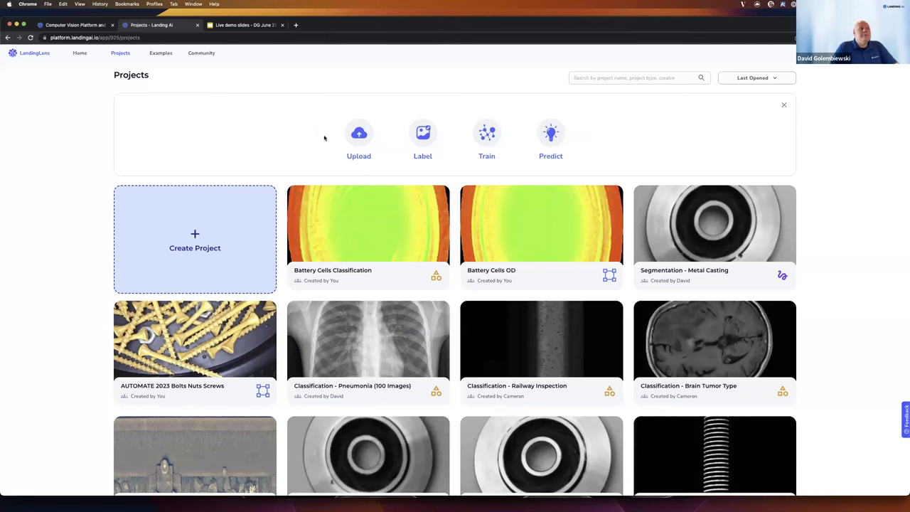
pyautogui.moveTo(359, 137)
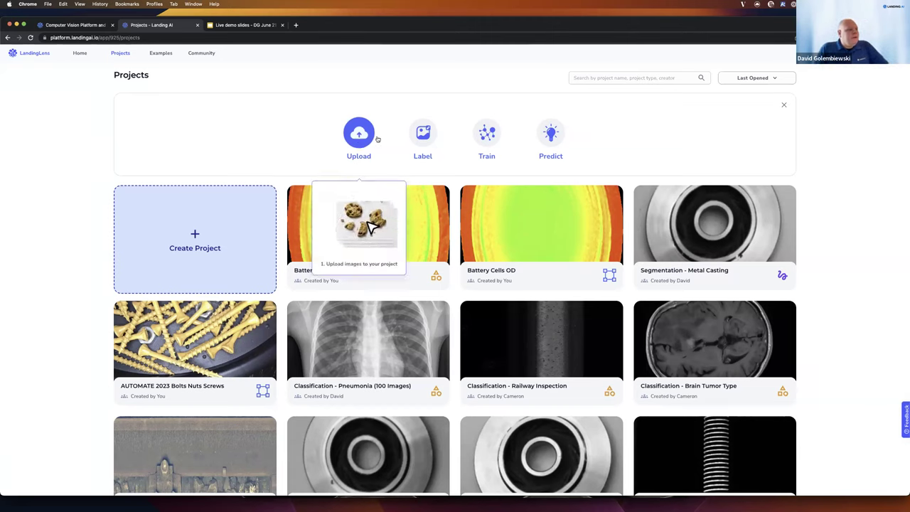
pyautogui.moveTo(420, 139)
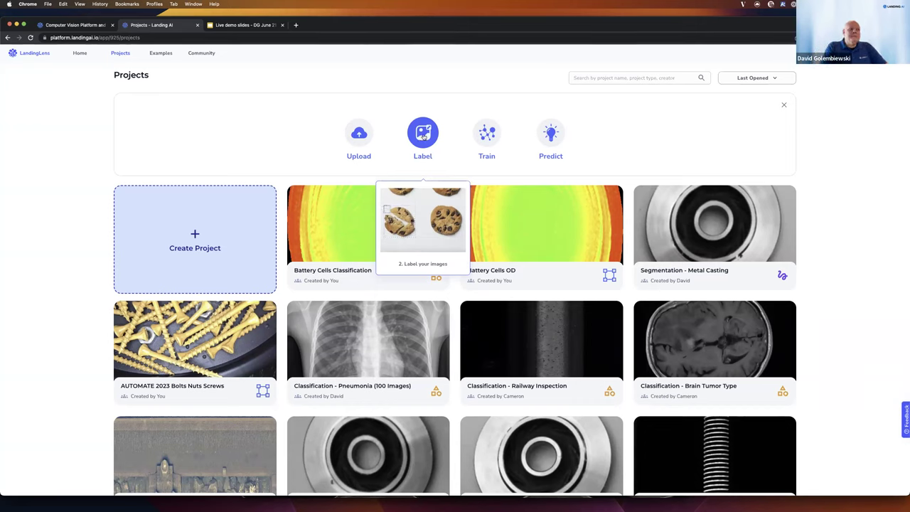
pyautogui.moveTo(488, 137)
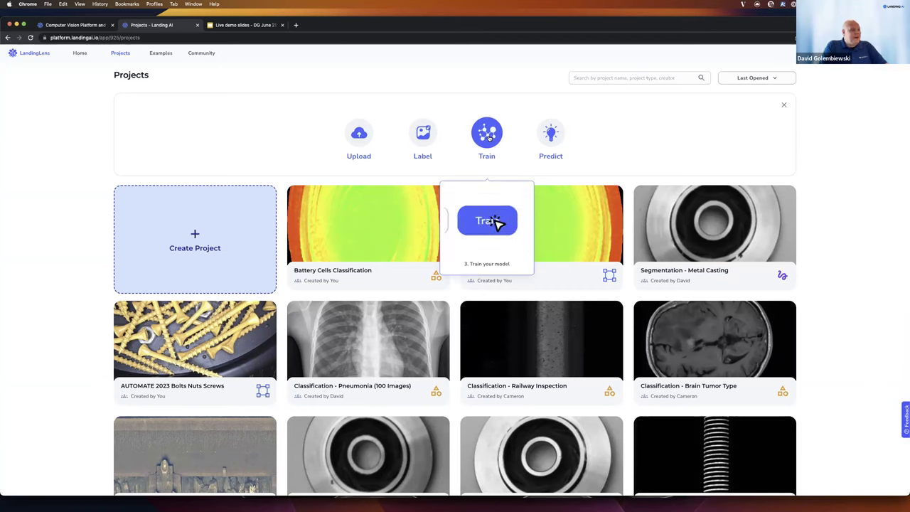
pyautogui.moveTo(555, 138)
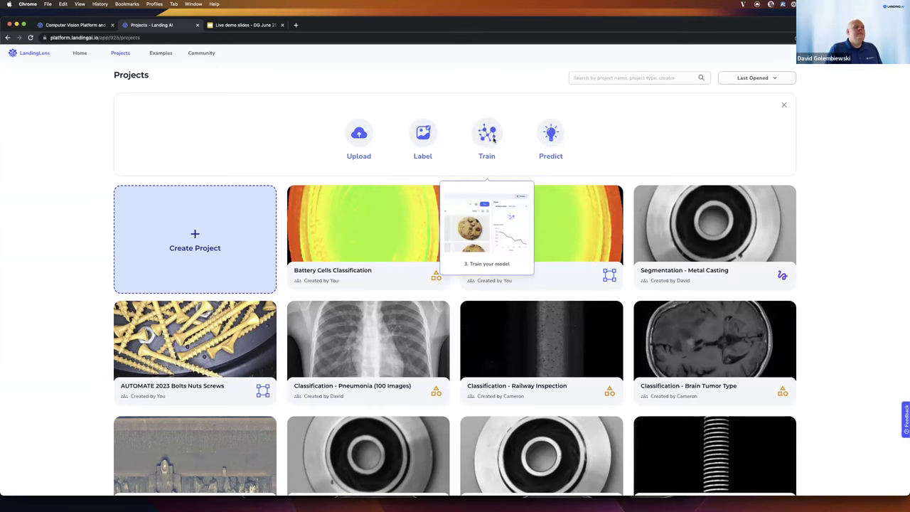
# Create a new project and check the photo Image_20230620_143915_860.jpeg in Preview.
pyautogui.click(191, 237)
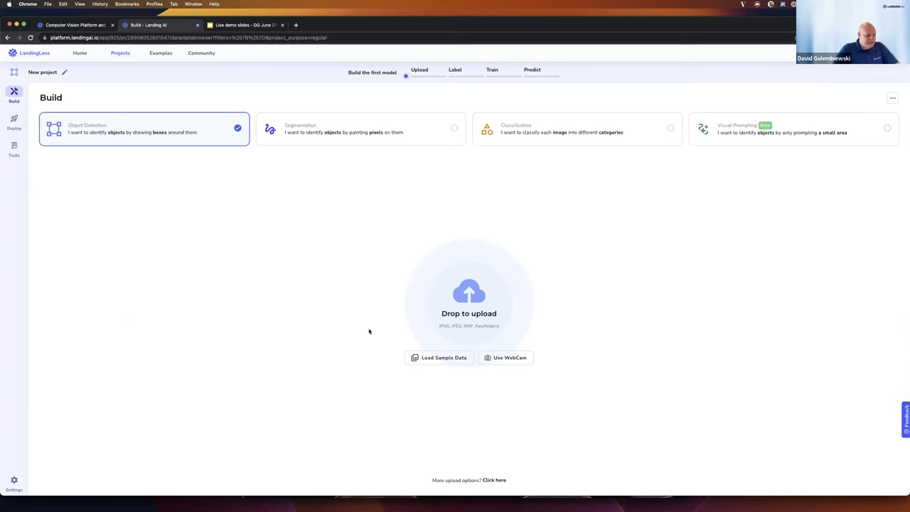
pyautogui.click(642, 498)
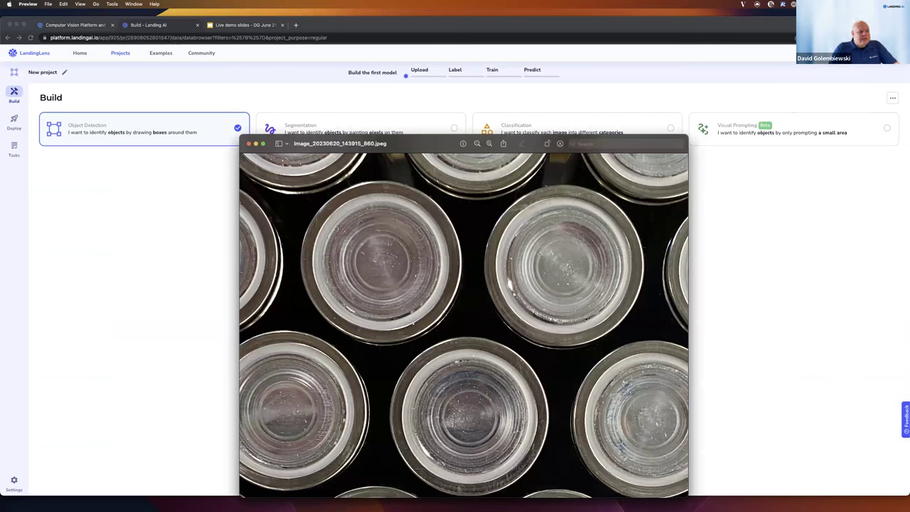
pyautogui.click(830, 281)
# Try the Segmentation, Classification and Visual Prompting project types one after another.
pyautogui.click(395, 128)
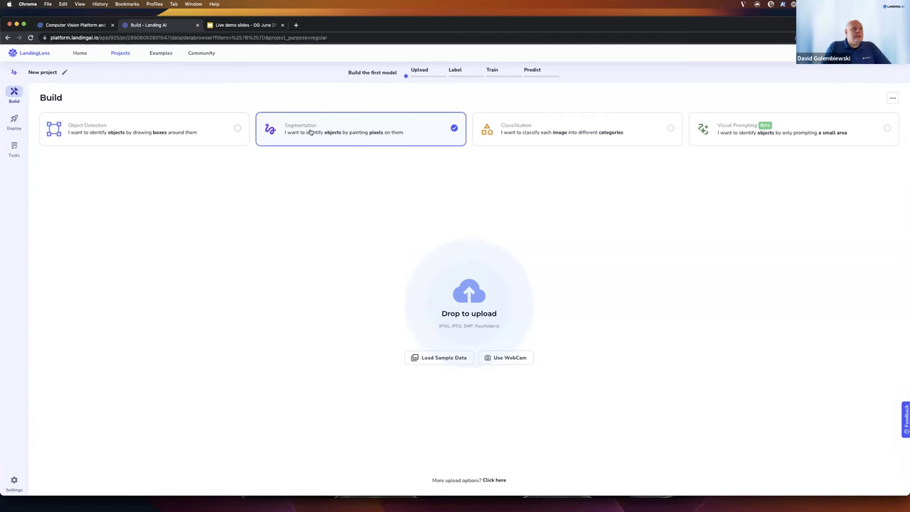
pyautogui.click(633, 134)
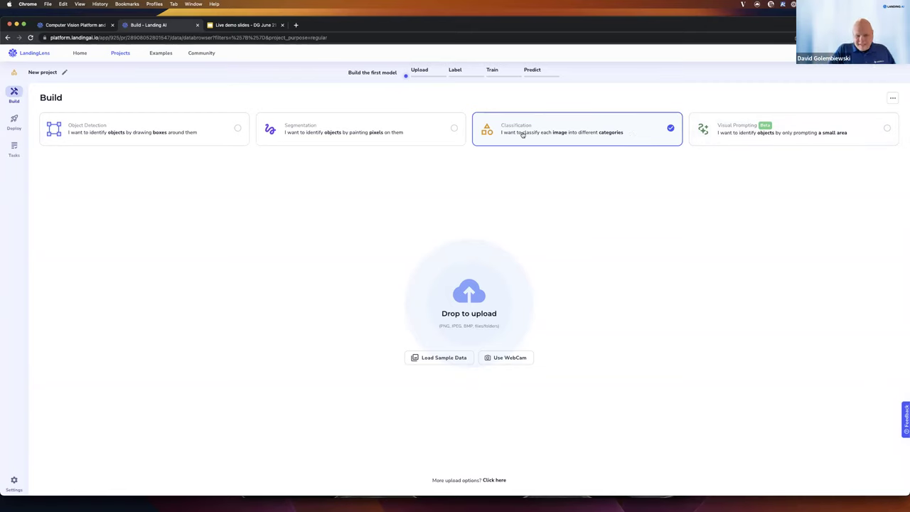
pyautogui.click(799, 142)
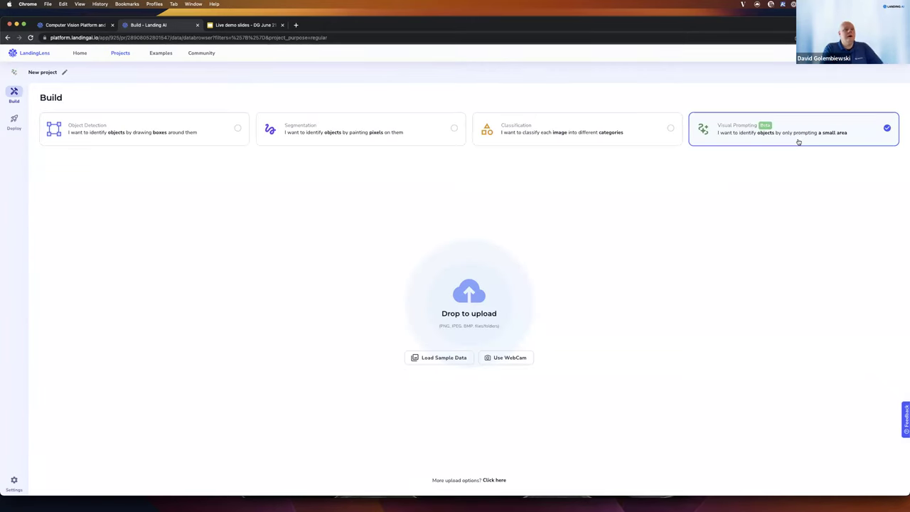
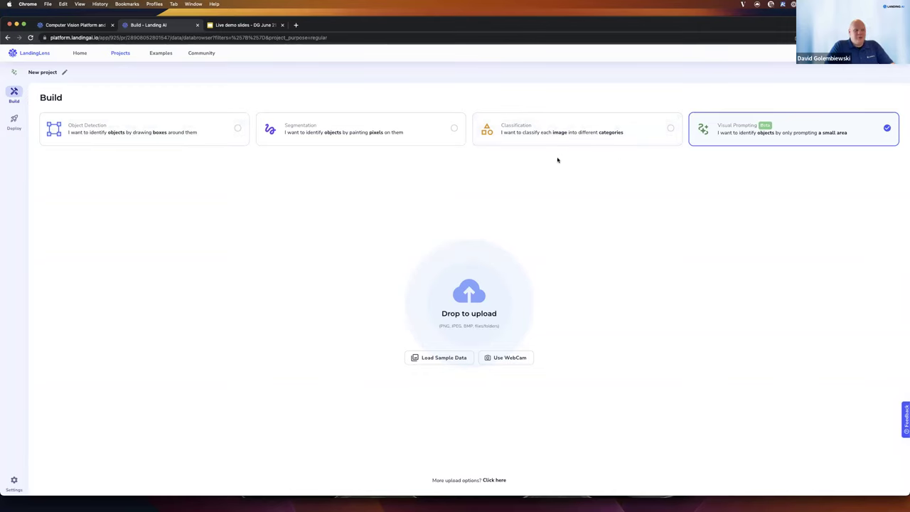
# Set the project type to Object Detection and upload the 179 battery cell images.
pyautogui.click(154, 130)
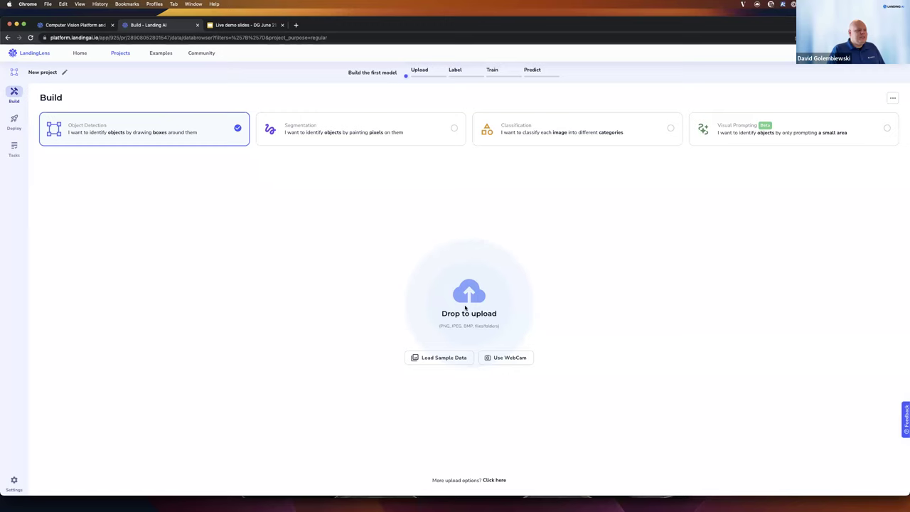
pyautogui.click(494, 480)
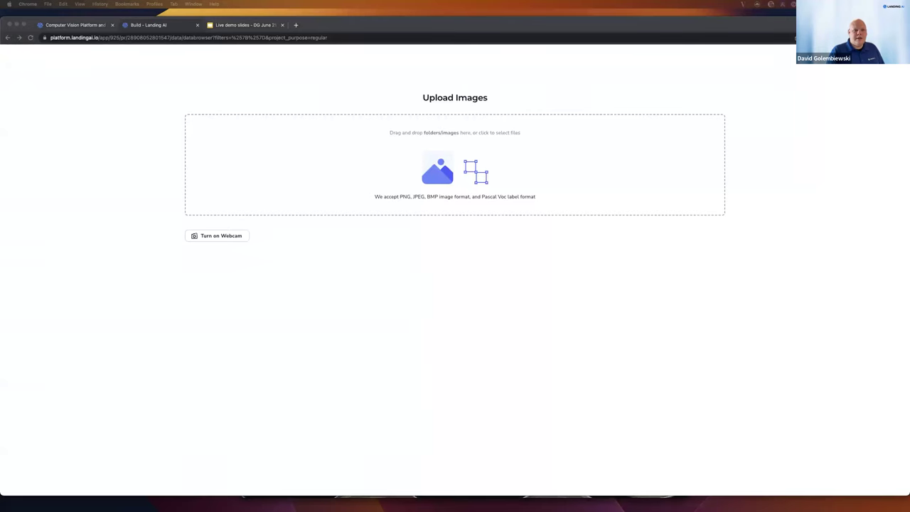
pyautogui.moveTo(897, 142); pyautogui.dragTo(571, 156)
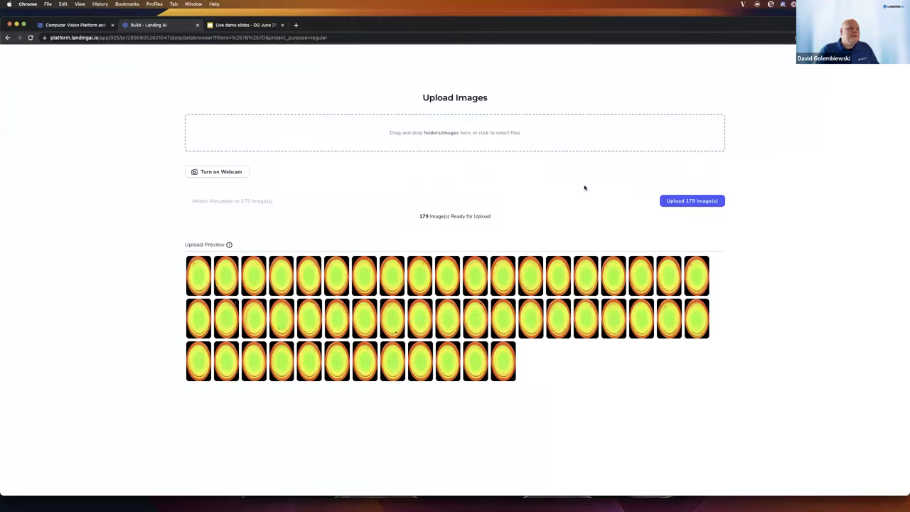
pyautogui.click(703, 202)
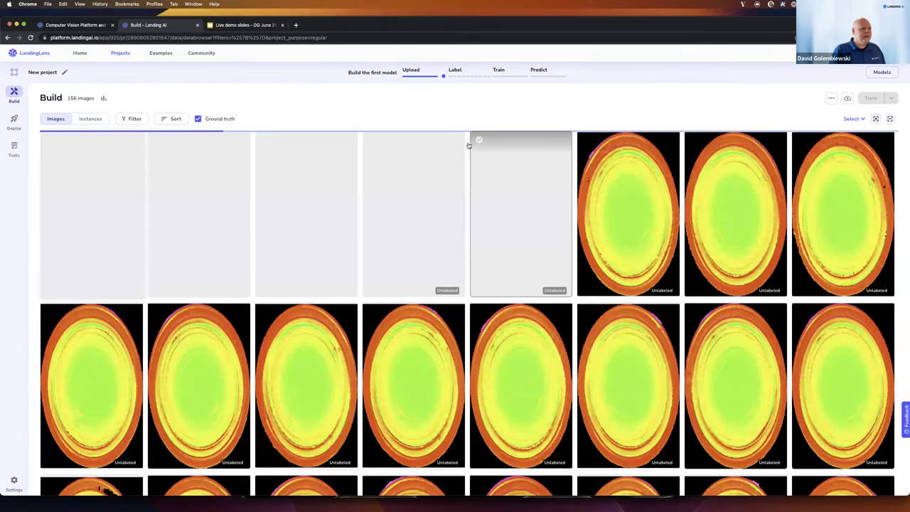
# Start labeling and draw a box around the orange streak in the first image, naming its class Defect.
pyautogui.moveTo(405, 72)
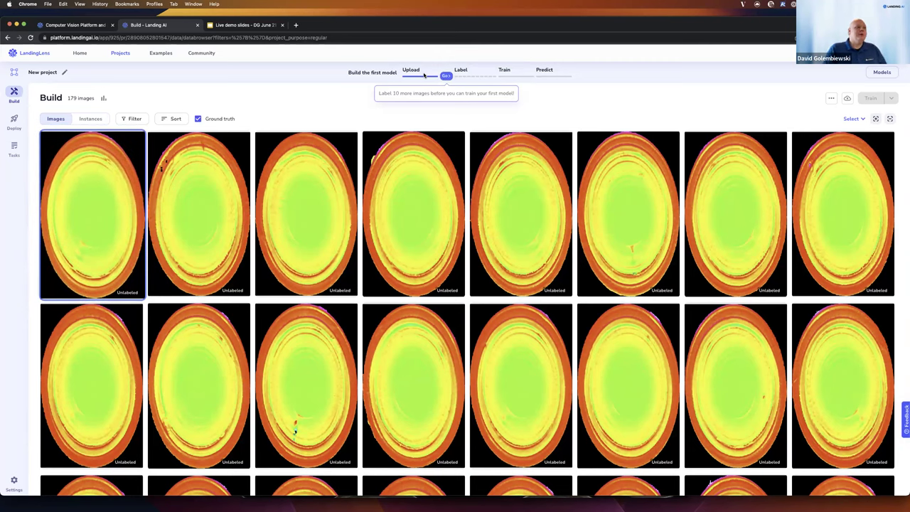
pyautogui.click(446, 75)
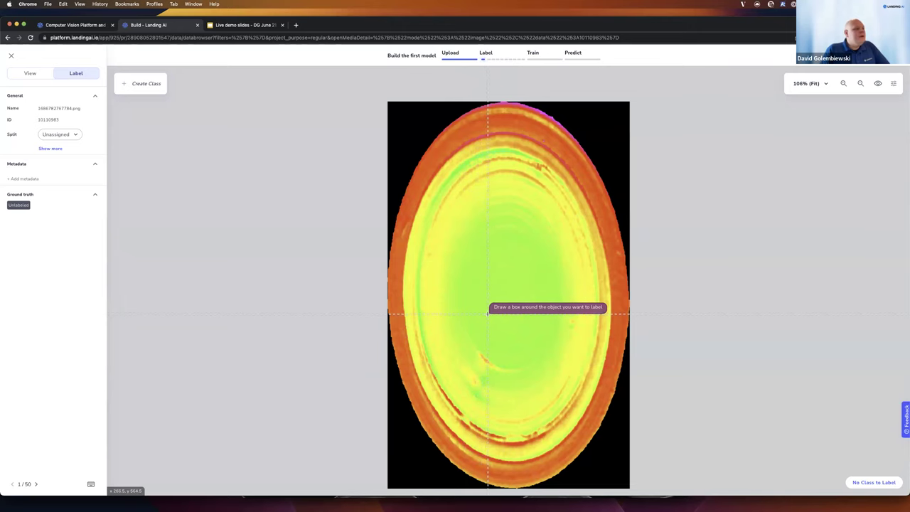
pyautogui.scroll(5, 473, 340)
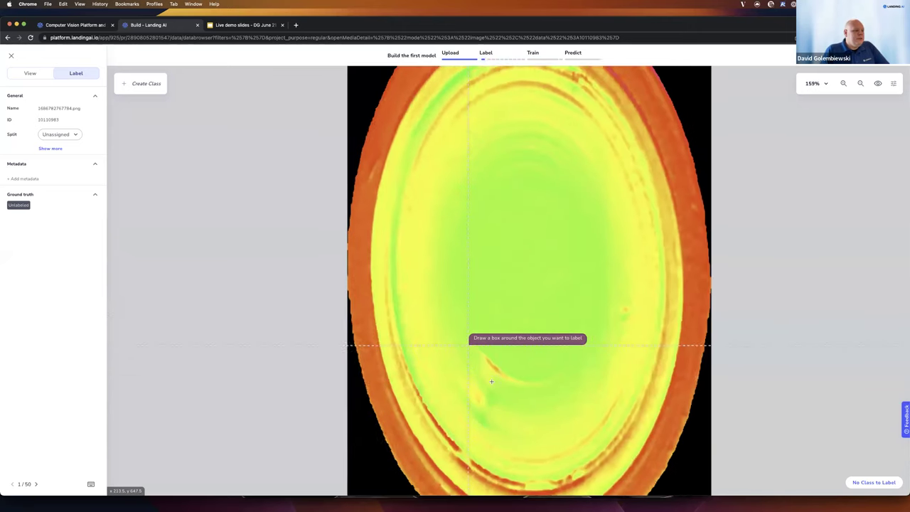
pyautogui.scroll(4, 491, 382)
pyautogui.moveTo(475, 337)
pyautogui.mouseDown()
pyautogui.moveTo(503, 373)
pyautogui.moveTo(526, 383)
pyautogui.mouseUp()
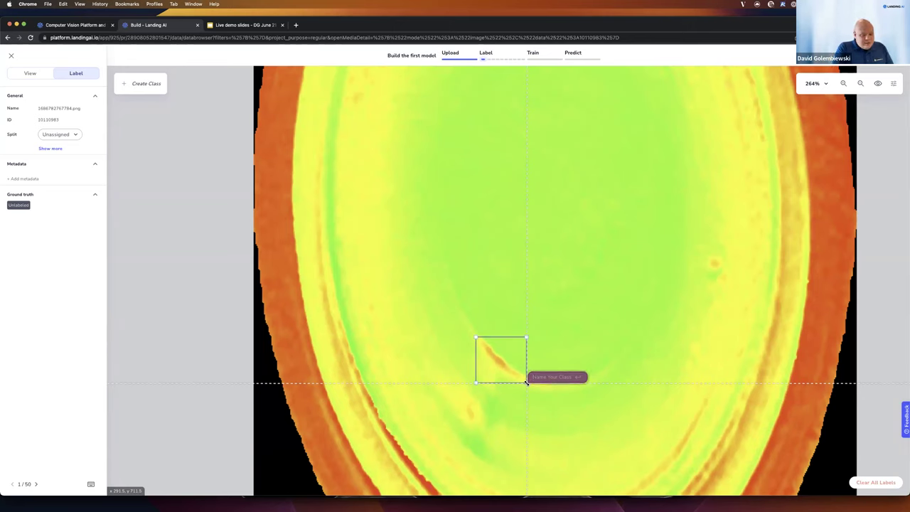
pyautogui.write('Detect')
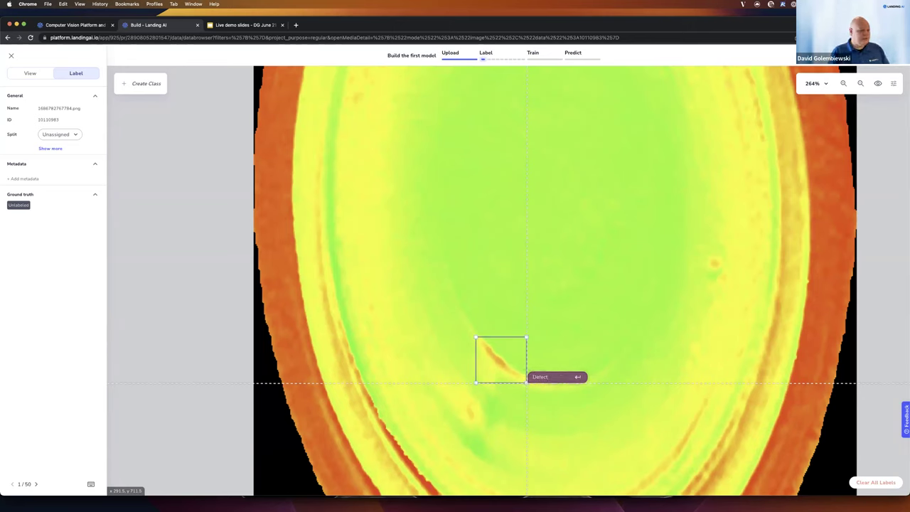
pyautogui.press('Return')
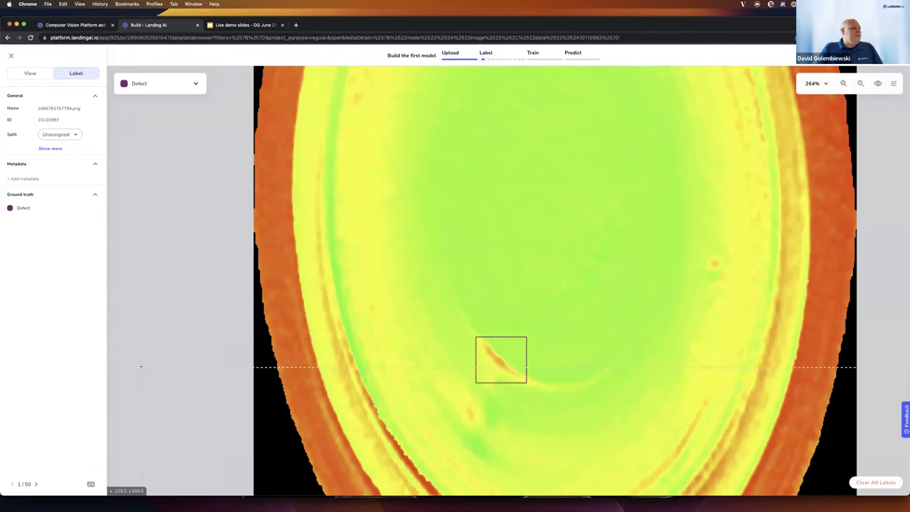
# Box the curved orange streak at the lower edge of the second image's green centre as Defect.
pyautogui.press('Right')
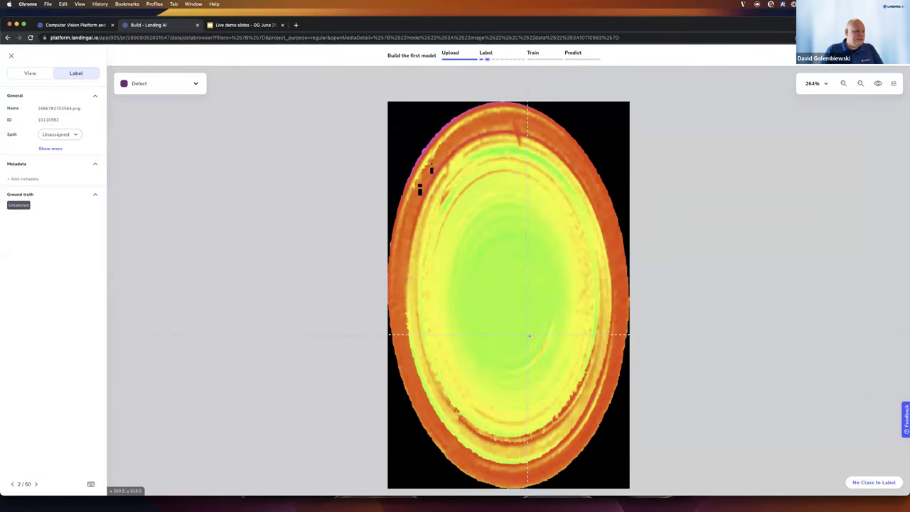
pyautogui.scroll(5, 529, 336)
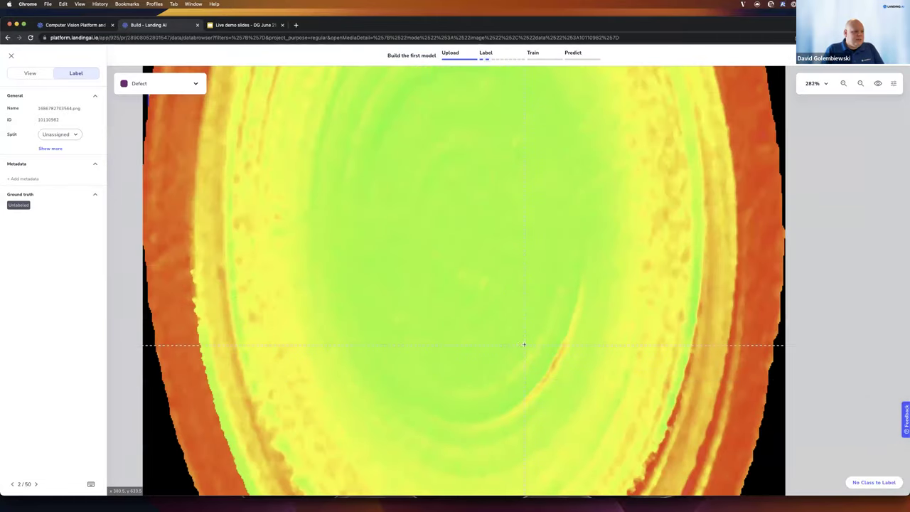
pyautogui.moveTo(519, 329); pyautogui.dragTo(571, 406)
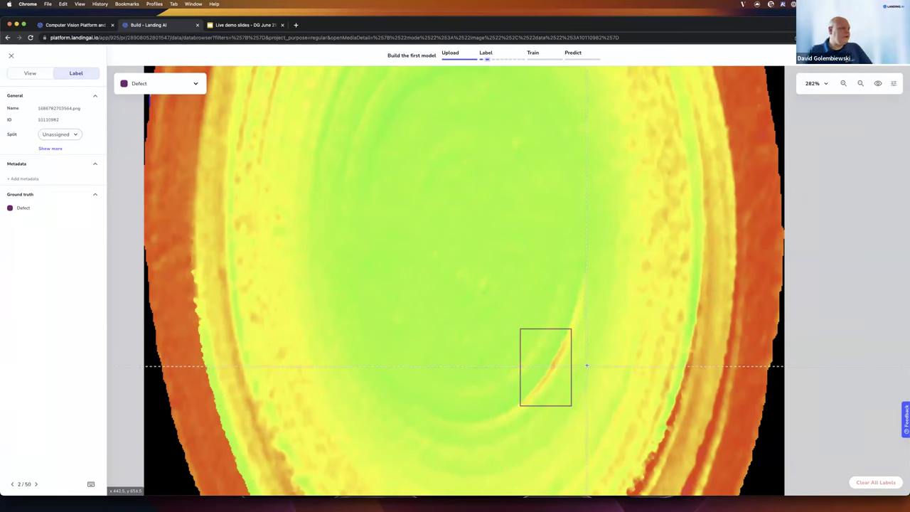
# Go through the third and fourth images without drawing defect boxes and move on to the fifth image.
pyautogui.press('Right')
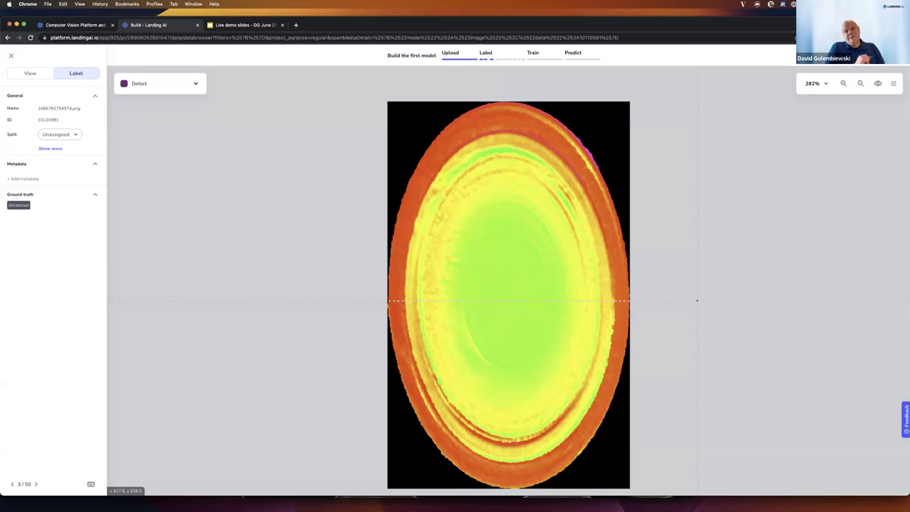
pyautogui.press('Right')
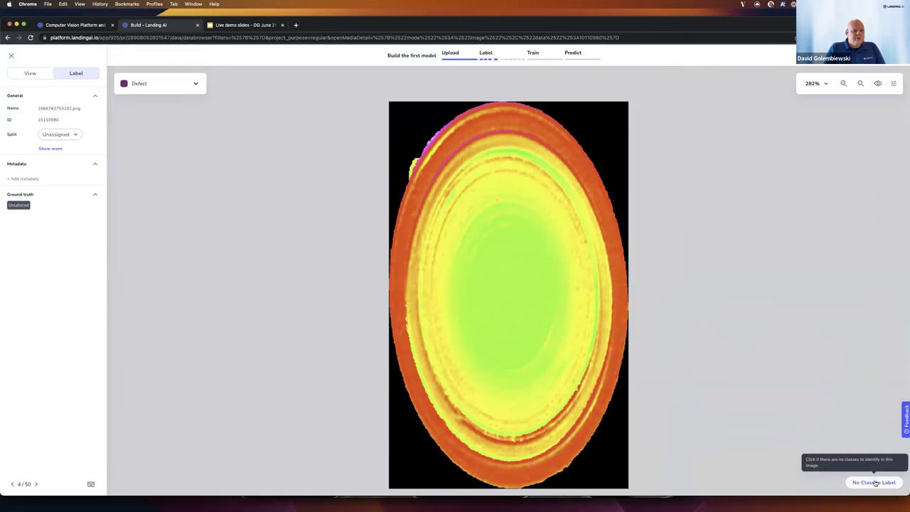
pyautogui.press('Right')
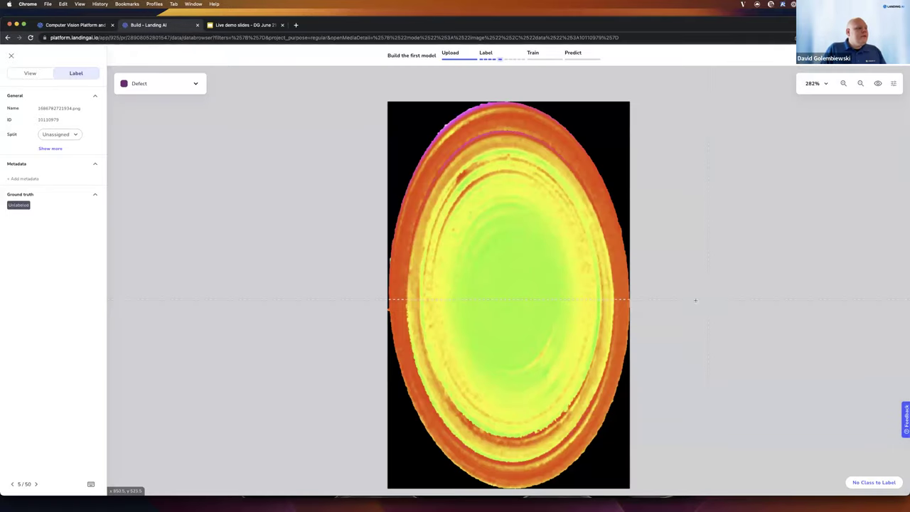
# Box the orange part of the curved streak in the fifth image as Defect.
pyautogui.scroll(3, 538, 346)
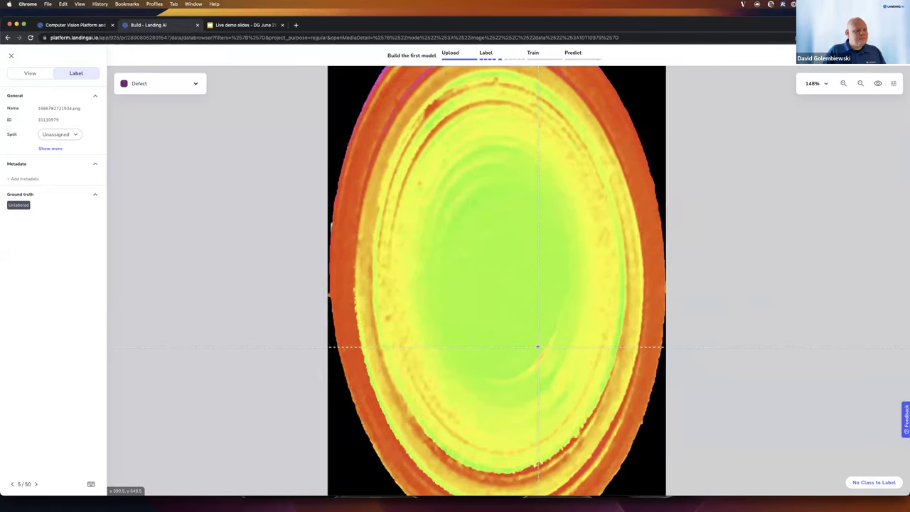
pyautogui.scroll(5, 537, 347)
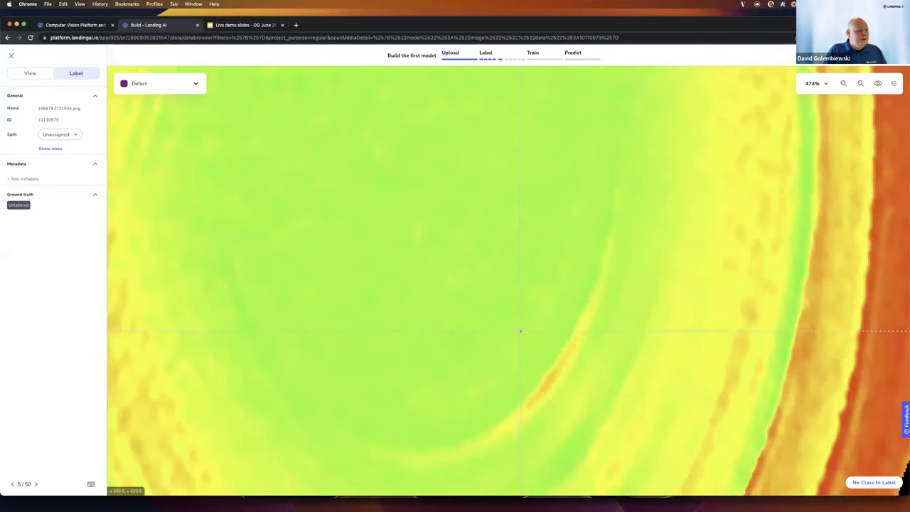
pyautogui.scroll(-1, 521, 330)
pyautogui.moveTo(520, 331); pyautogui.dragTo(578, 408)
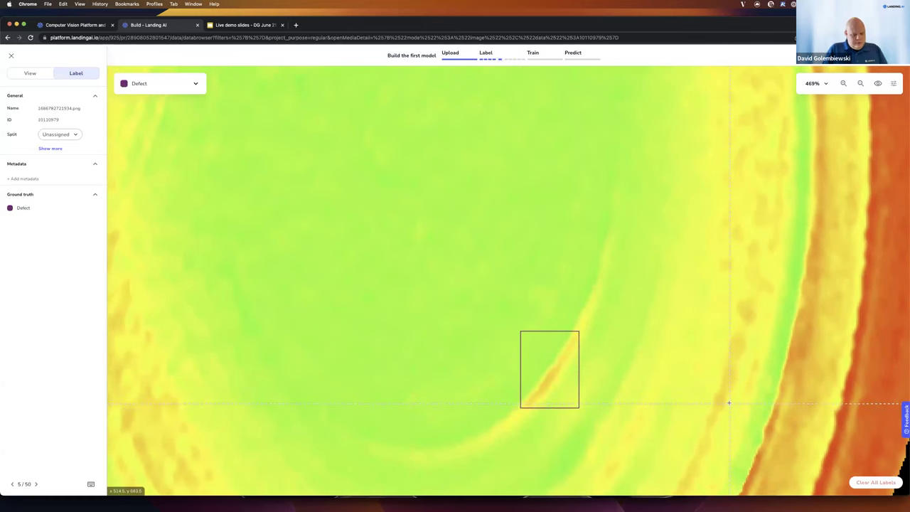
# Move on to the sixth image and box the orange mark below the green centre as Defect.
pyautogui.press('Right')
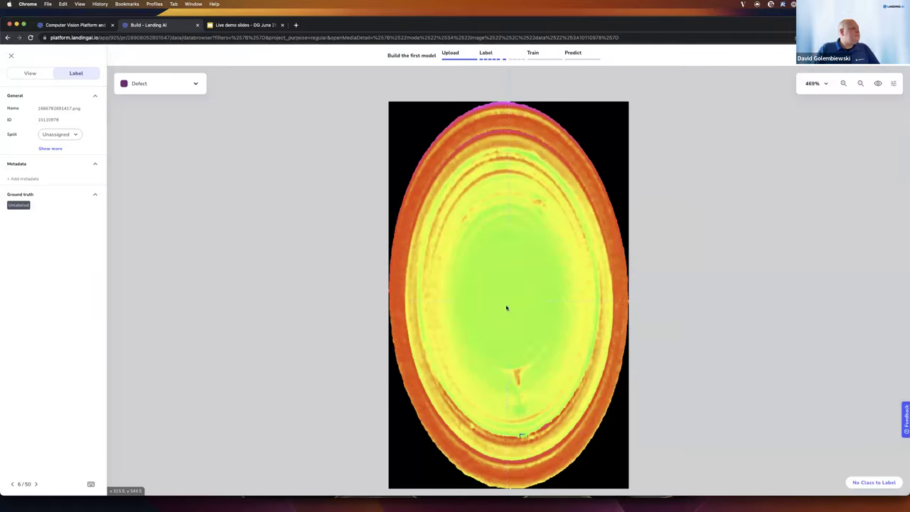
pyautogui.scroll(6, 507, 372)
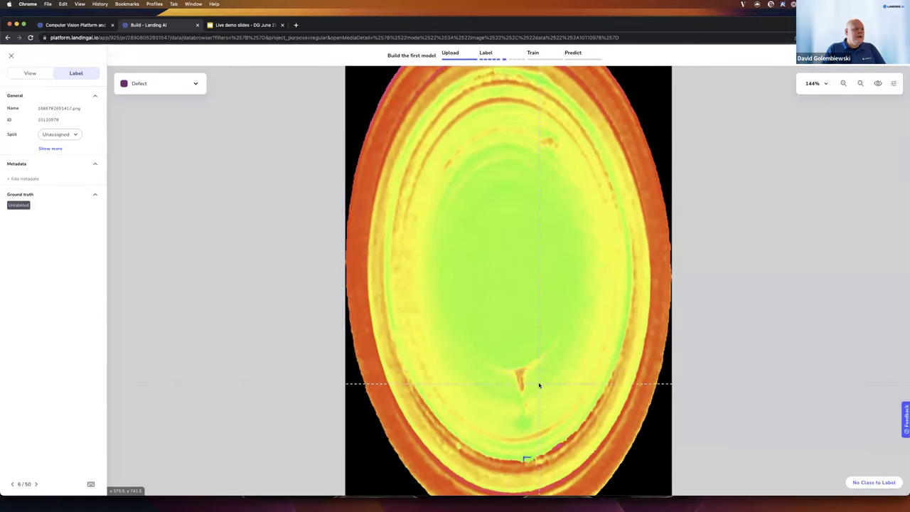
pyautogui.scroll(3, 479, 362)
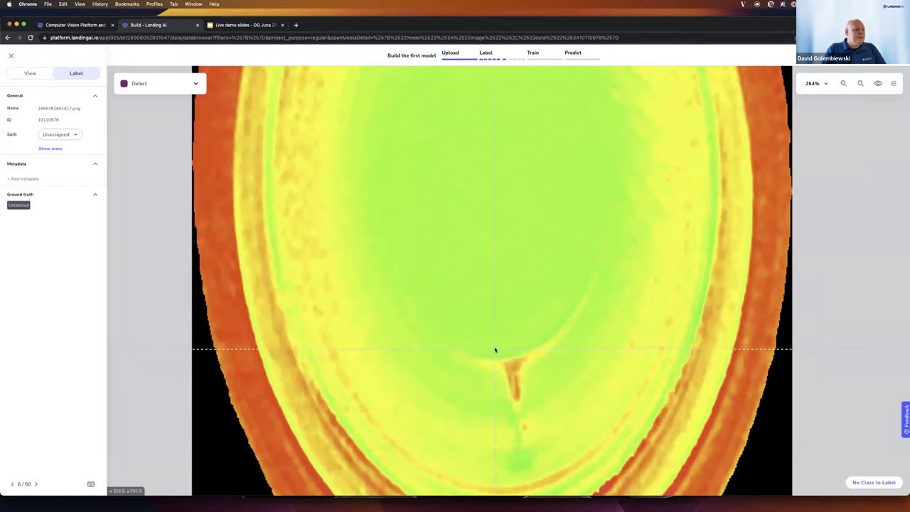
pyautogui.moveTo(499, 349)
pyautogui.mouseDown()
pyautogui.moveTo(538, 418)
pyautogui.moveTo(542, 410)
pyautogui.mouseUp()
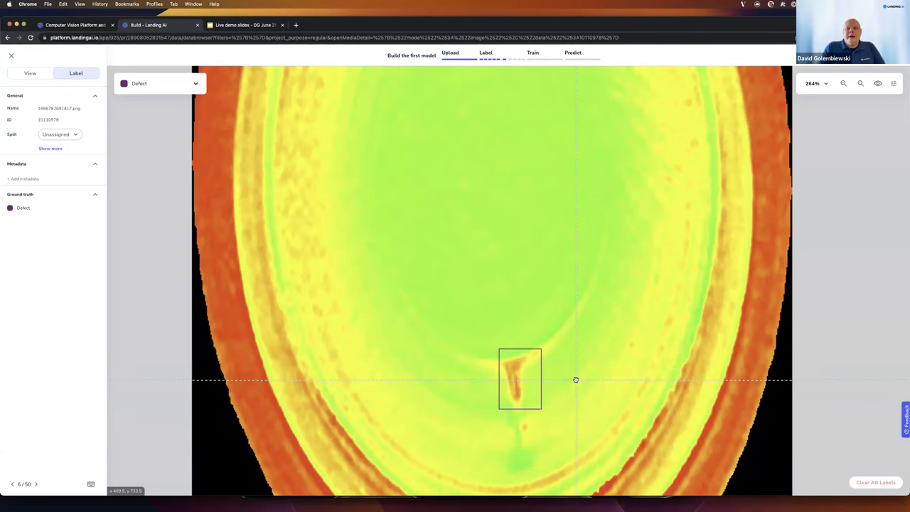
# Box the orange part of the curved streak in the seventh image as Defect, clearing the oversized first box and redrawing it tightly.
pyautogui.press('Right')
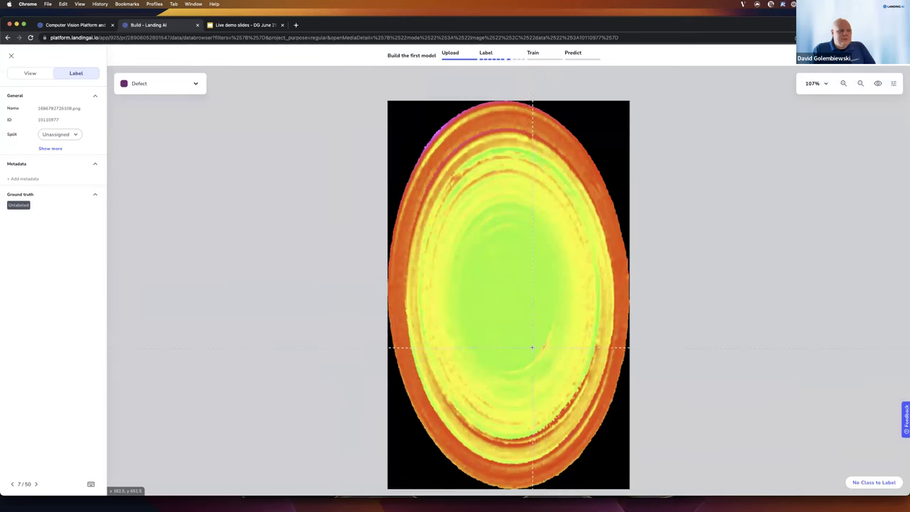
pyautogui.scroll(5, 532, 348)
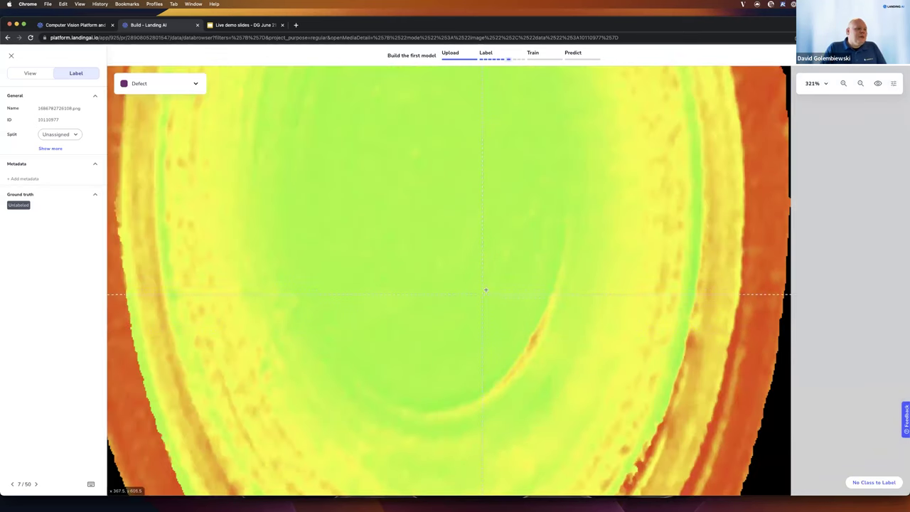
pyautogui.moveTo(494, 291); pyautogui.dragTo(613, 442)
pyautogui.scroll(-1, 613, 443)
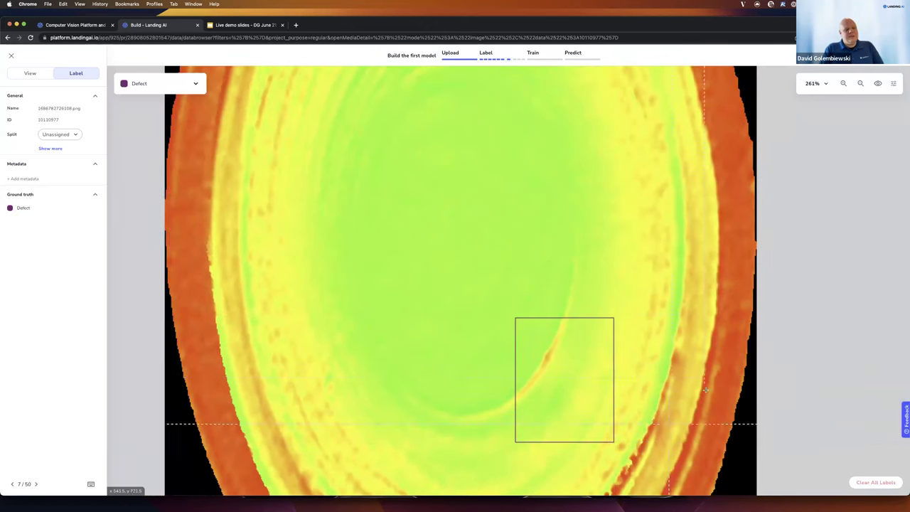
pyautogui.click(876, 482)
pyautogui.click(511, 290)
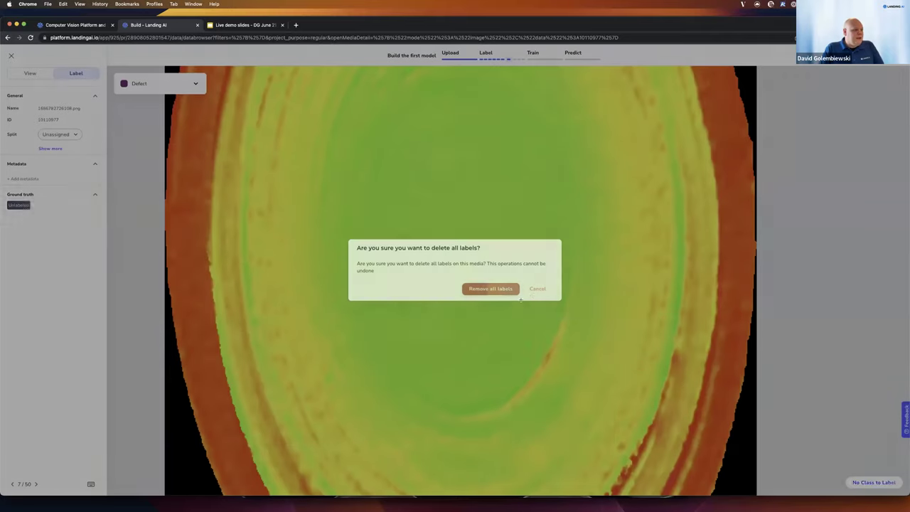
pyautogui.moveTo(515, 334); pyautogui.dragTo(561, 399)
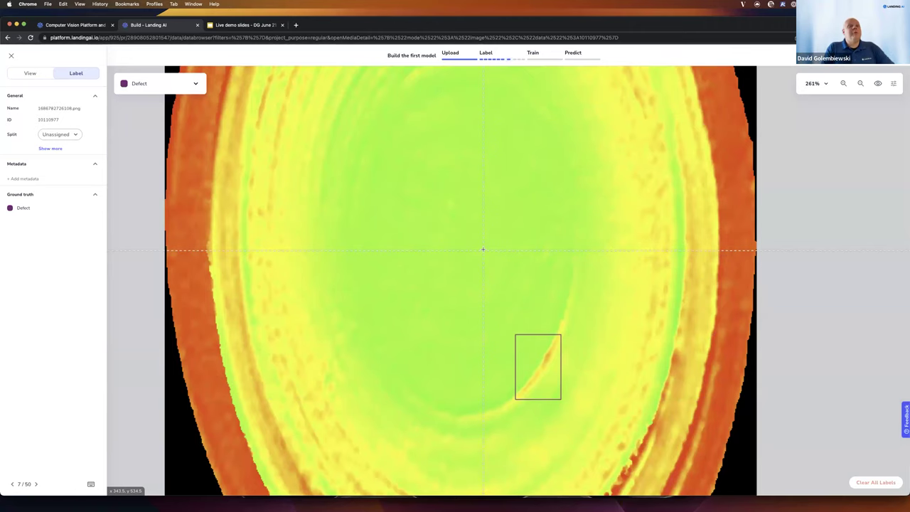
# Mark the eighth image as having no class to label and box the orange streak in the ninth image as Defect.
pyautogui.press('Right')
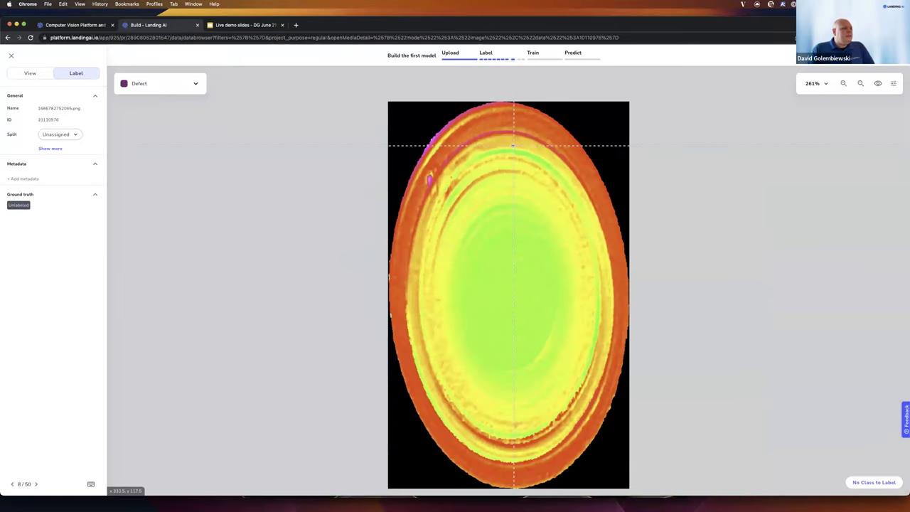
pyautogui.moveTo(500, 62)
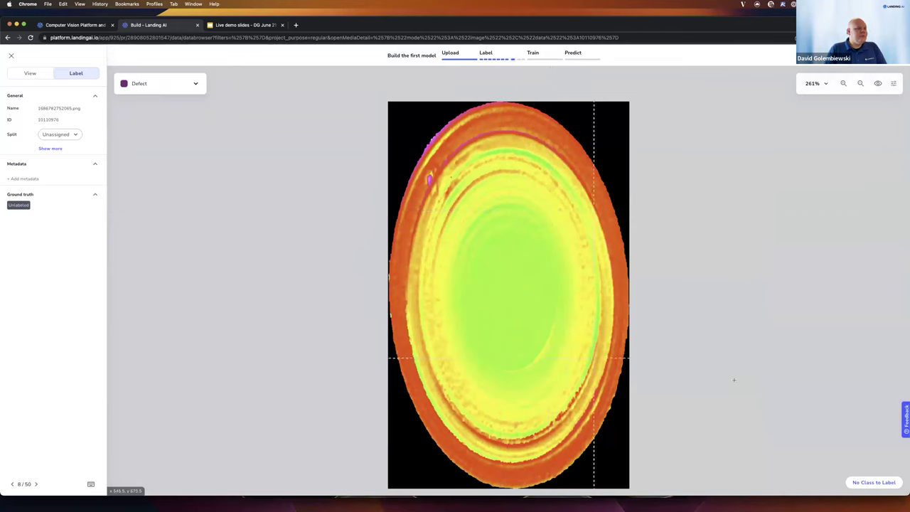
pyautogui.press('Right')
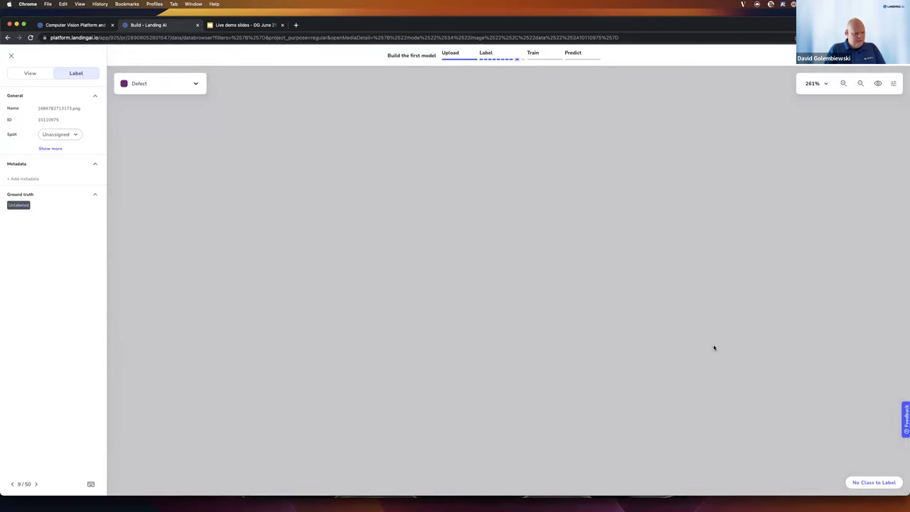
pyautogui.scroll(3, 471, 343)
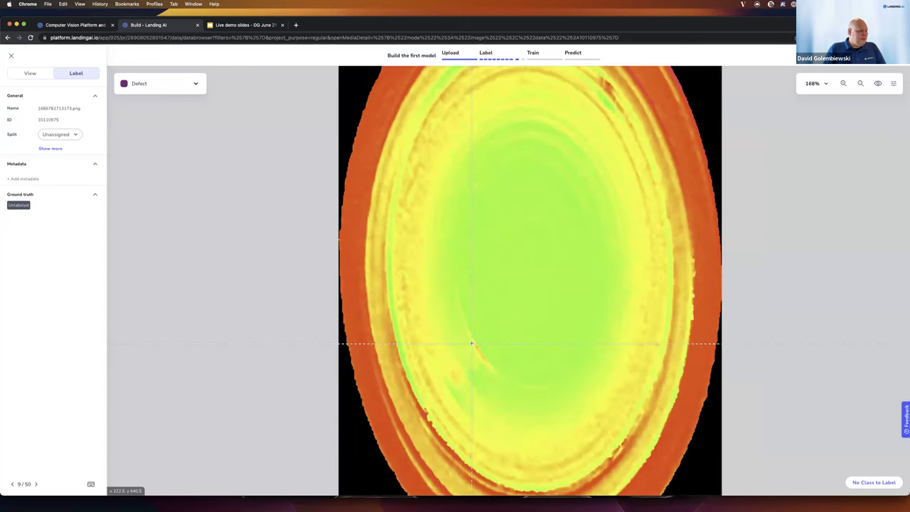
pyautogui.moveTo(473, 342); pyautogui.dragTo(511, 390)
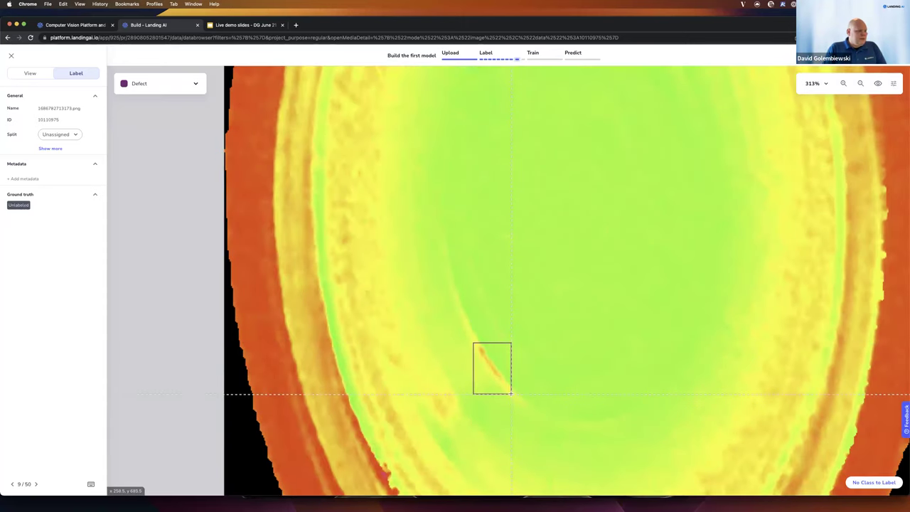
# Mark the tenth image as having no class to label and dismiss the labeling notification.
pyautogui.press('Right')
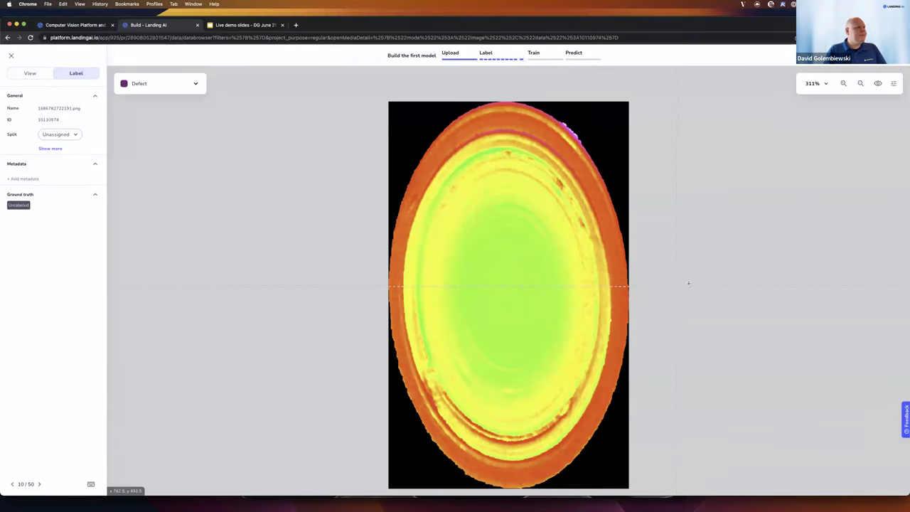
pyautogui.press('n')
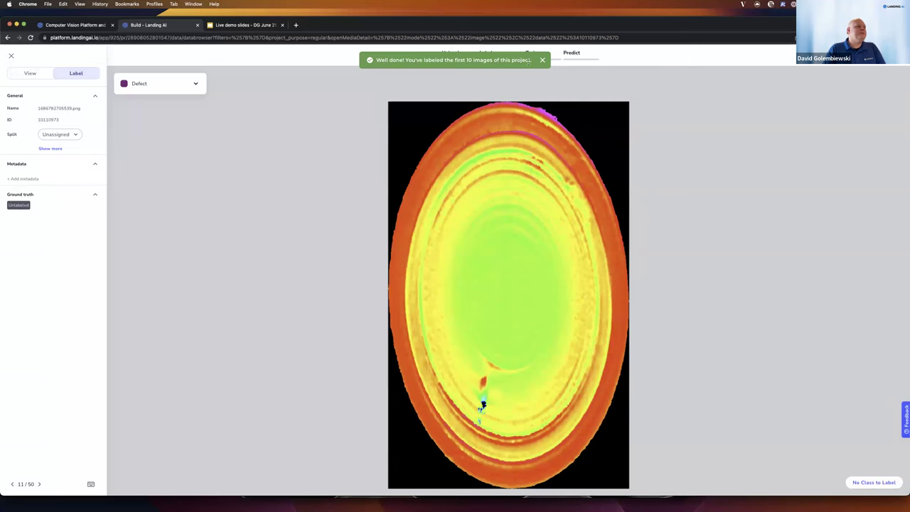
pyautogui.click(541, 60)
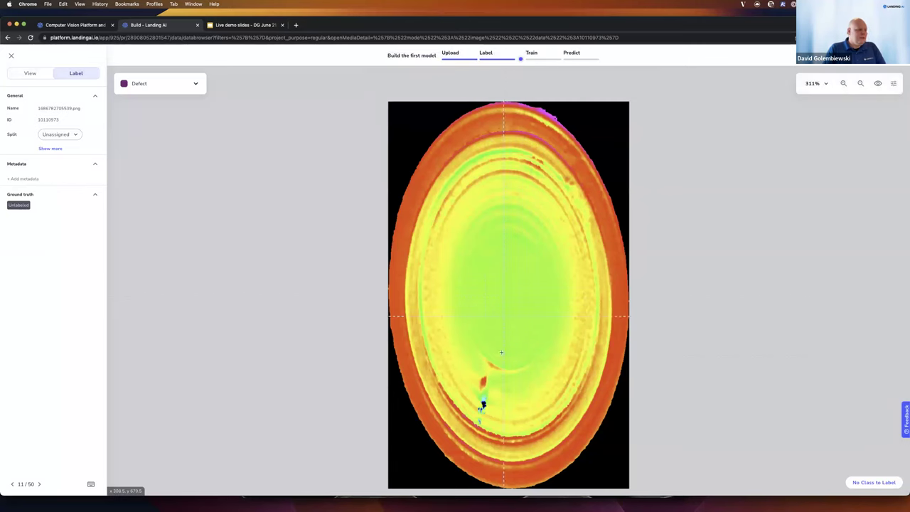
# Box the orange streak and the red spot just below it in the eleventh image as two Defect labels.
pyautogui.scroll(3, 475, 362)
pyautogui.scroll(2, 474, 361)
pyautogui.scroll(-1, 493, 350)
pyautogui.moveTo(493, 351); pyautogui.dragTo(550, 388)
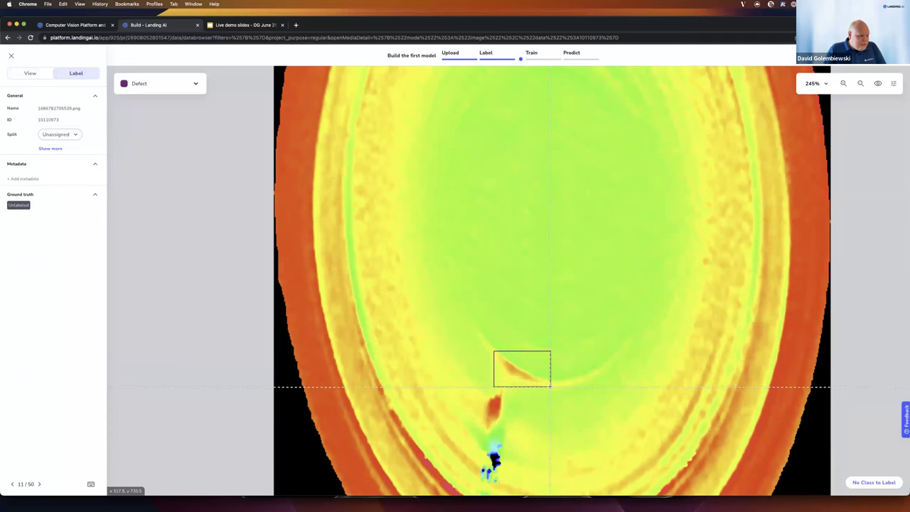
pyautogui.scroll(1, 487, 403)
pyautogui.moveTo(481, 389); pyautogui.dragTo(503, 434)
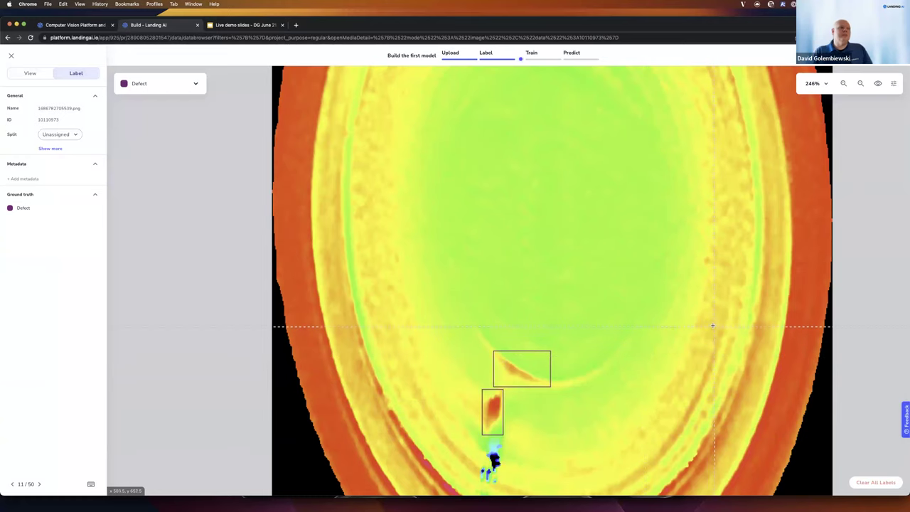
# Mark the twelfth image as having no class to label and box the curved streak and orange spot in the thirteenth as Defect.
pyautogui.press('Right')
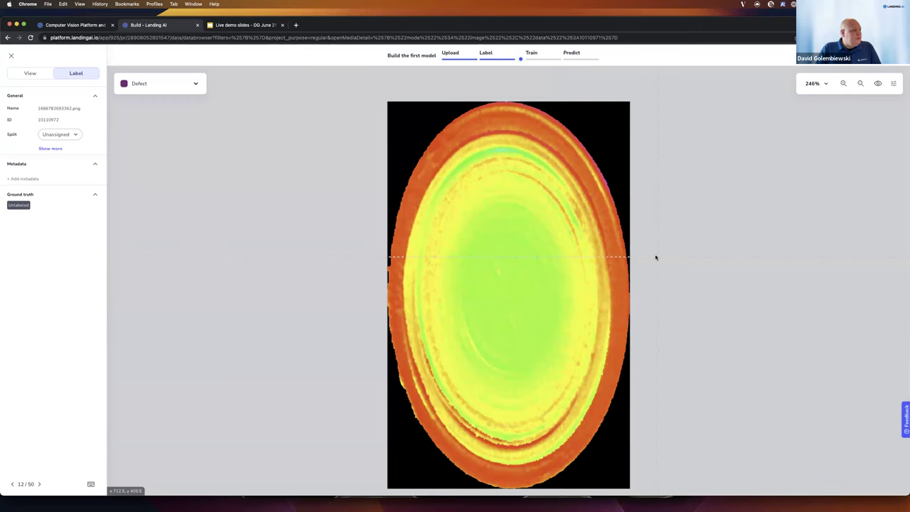
pyautogui.press('Right')
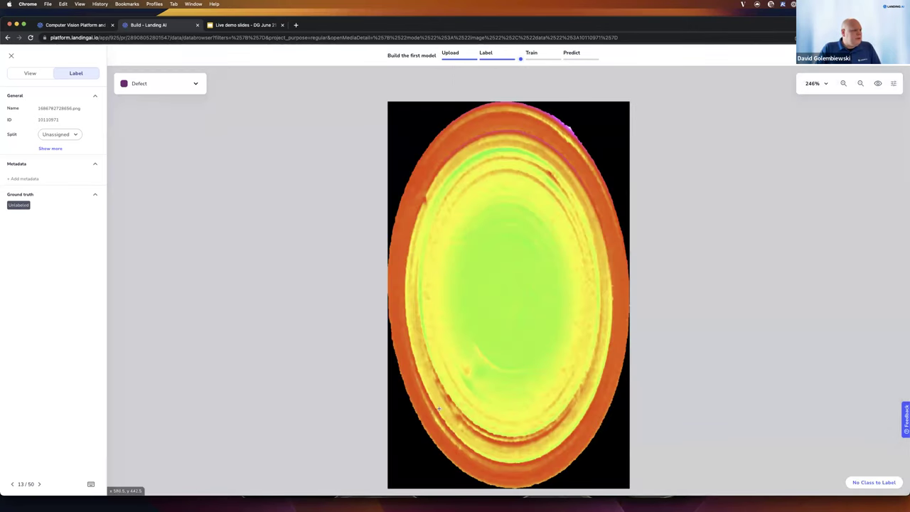
pyautogui.scroll(3, 505, 287)
pyautogui.moveTo(503, 281); pyautogui.dragTo(561, 345)
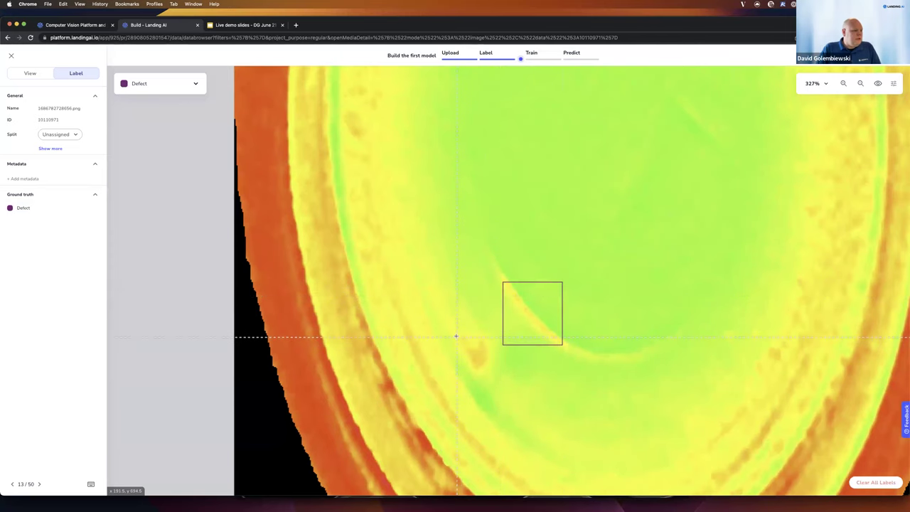
pyautogui.moveTo(456, 333); pyautogui.dragTo(491, 371)
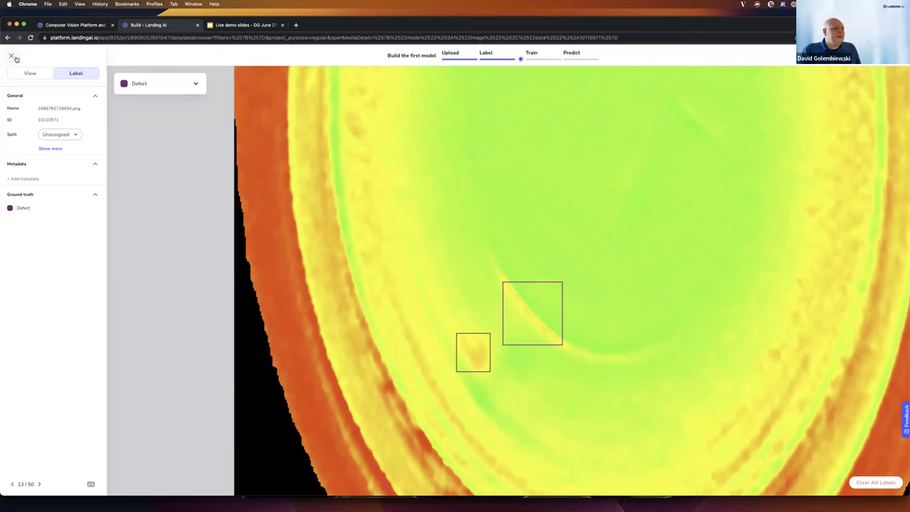
# Leave labeling and start training the project's first model on the labeled images.
pyautogui.moveTo(520, 60)
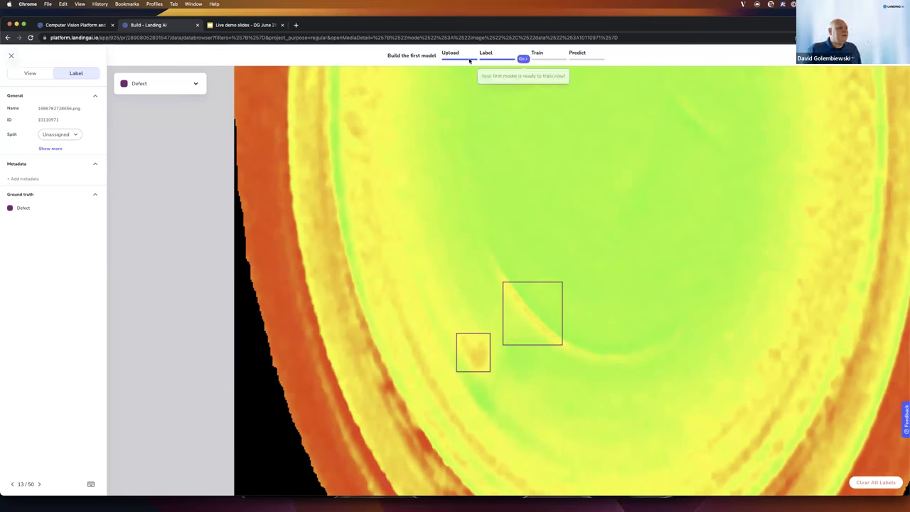
pyautogui.click(522, 61)
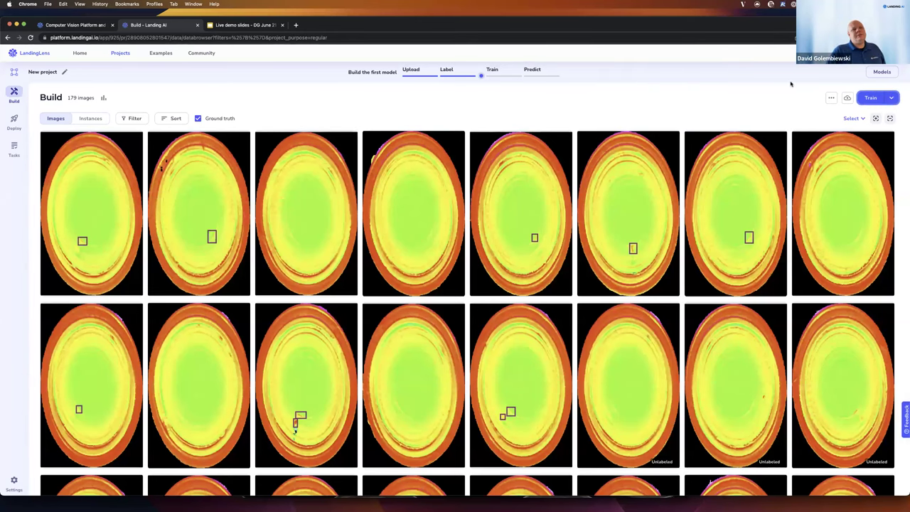
pyautogui.click(868, 98)
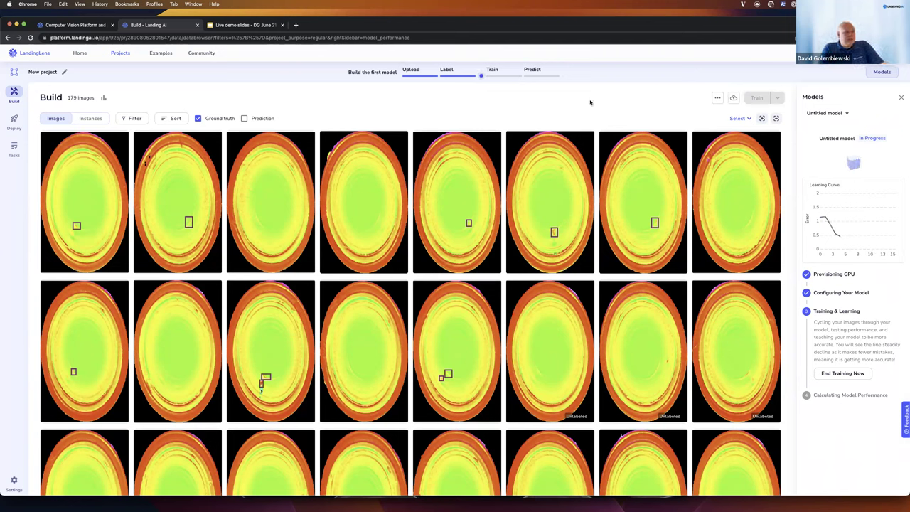
# Rename the project as Live Demo OD.
pyautogui.click(65, 73)
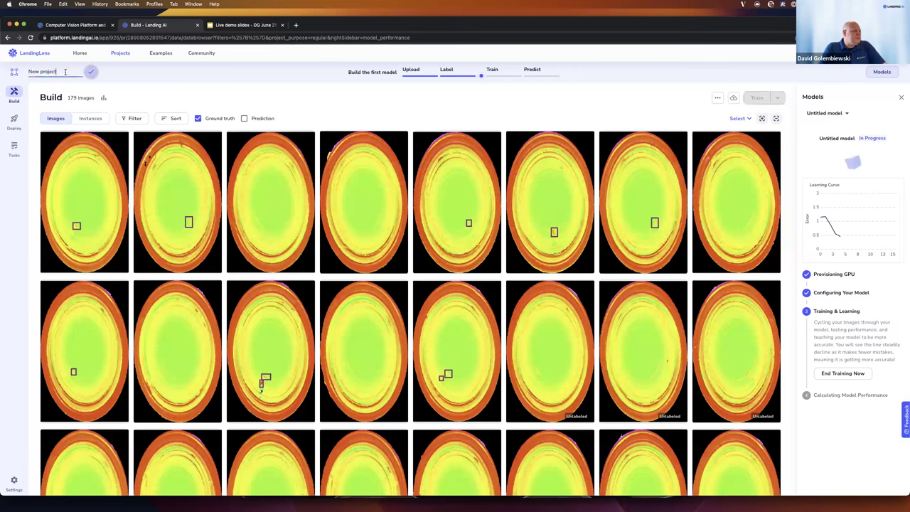
pyautogui.tripleClick(49, 71)
pyautogui.write('Live Demo OD')
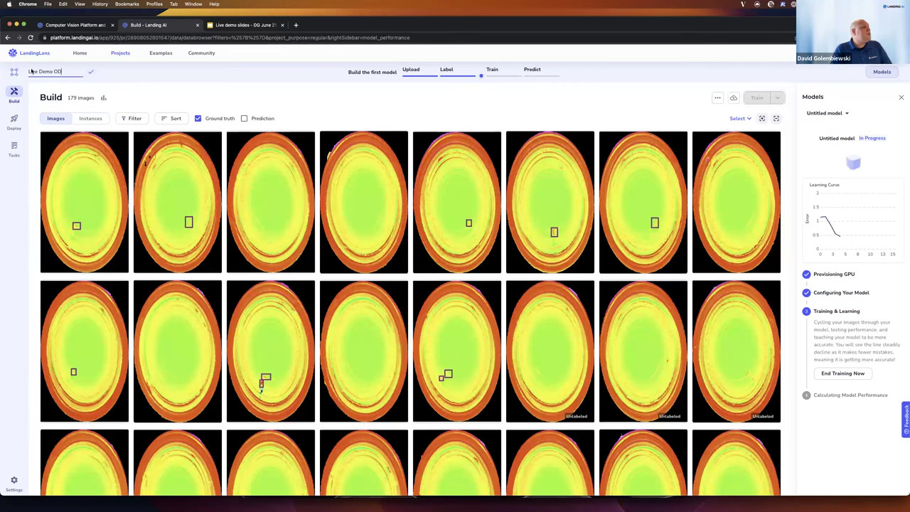
pyautogui.click(91, 72)
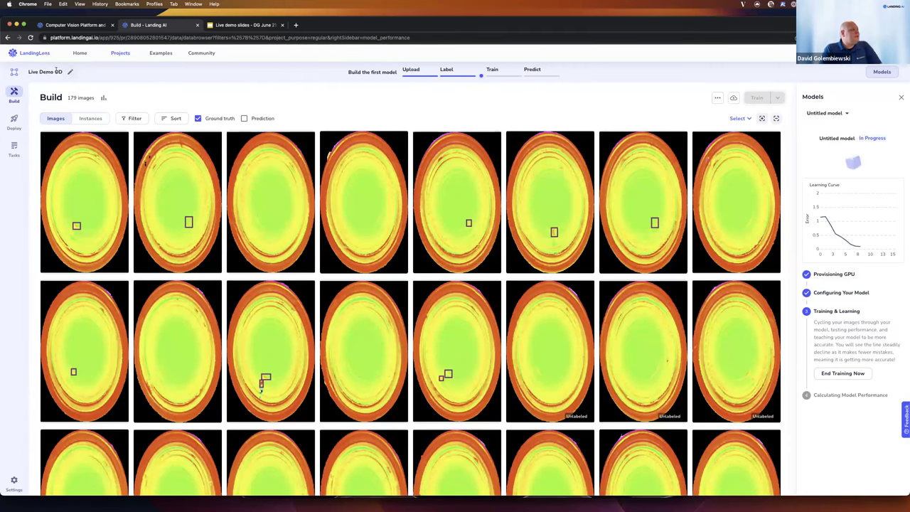
# Open the Battery Cells OD project and list its incorrect predictions where the ground truth is Defect and the prediction is No label.
pyautogui.click(39, 53)
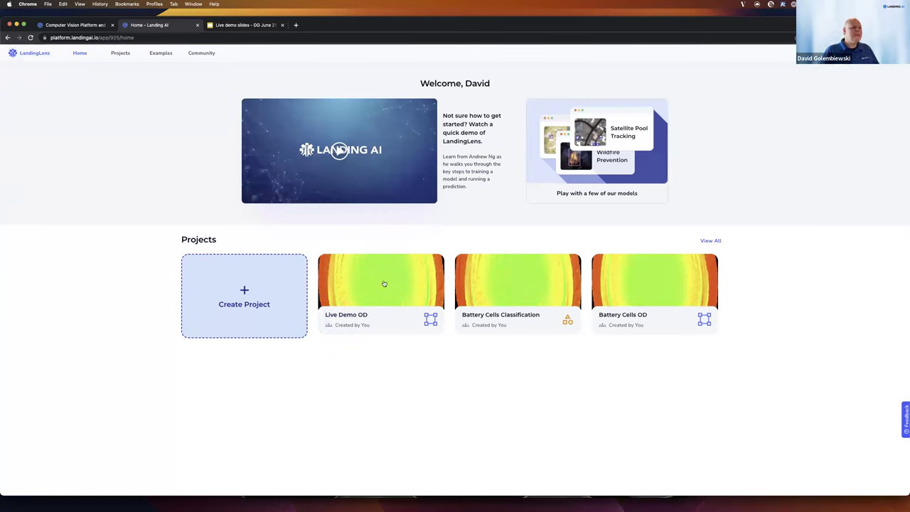
pyautogui.click(670, 290)
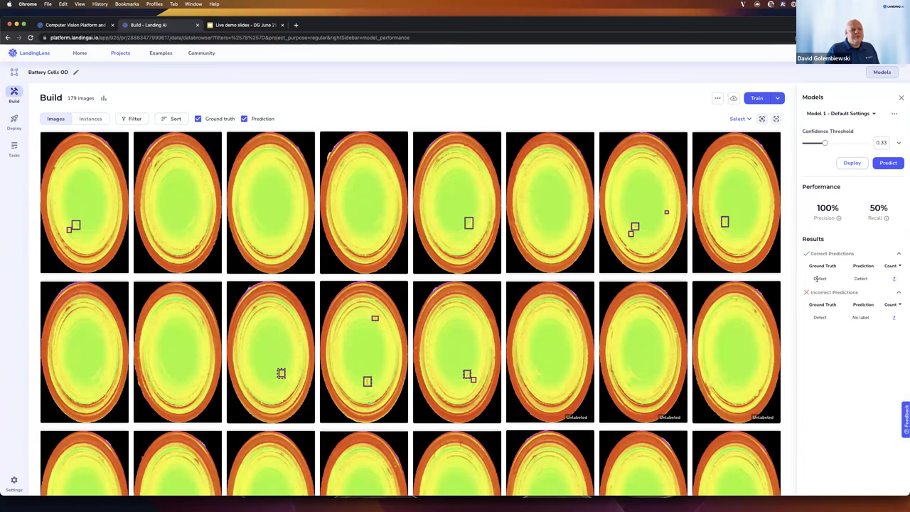
pyautogui.moveTo(816, 279); pyautogui.dragTo(866, 278)
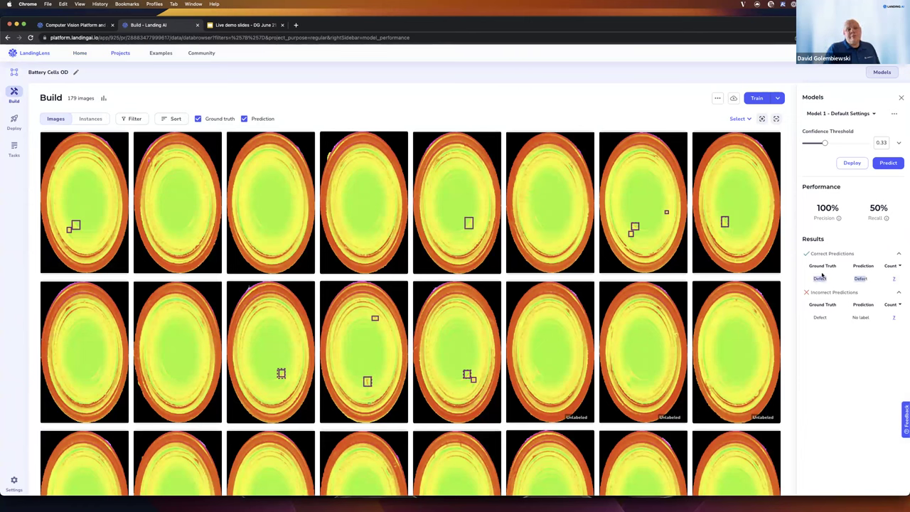
pyautogui.click(830, 280)
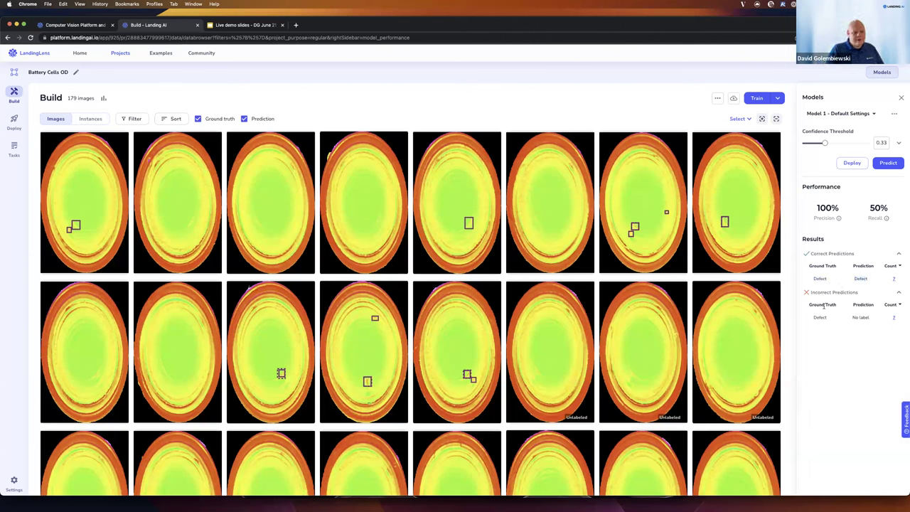
pyautogui.moveTo(815, 317); pyautogui.dragTo(828, 317)
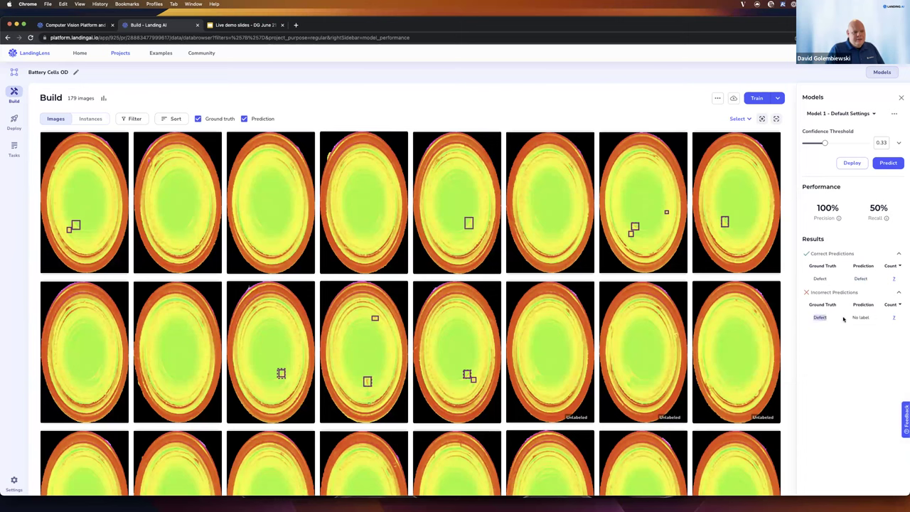
pyautogui.click(894, 320)
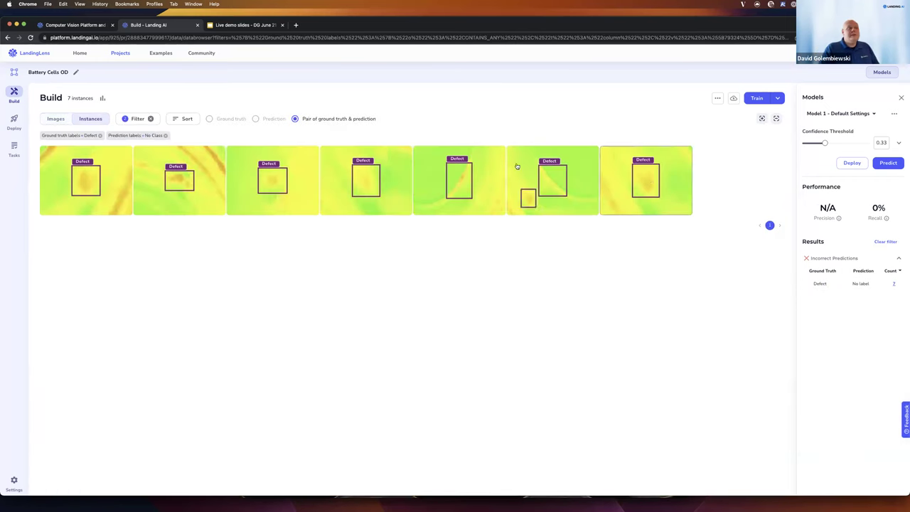
# Inspect the missed Defect instances at full size, toggling the ground truth and prediction overlays and expanding the fifth instance's Defect box details.
pyautogui.click(112, 183)
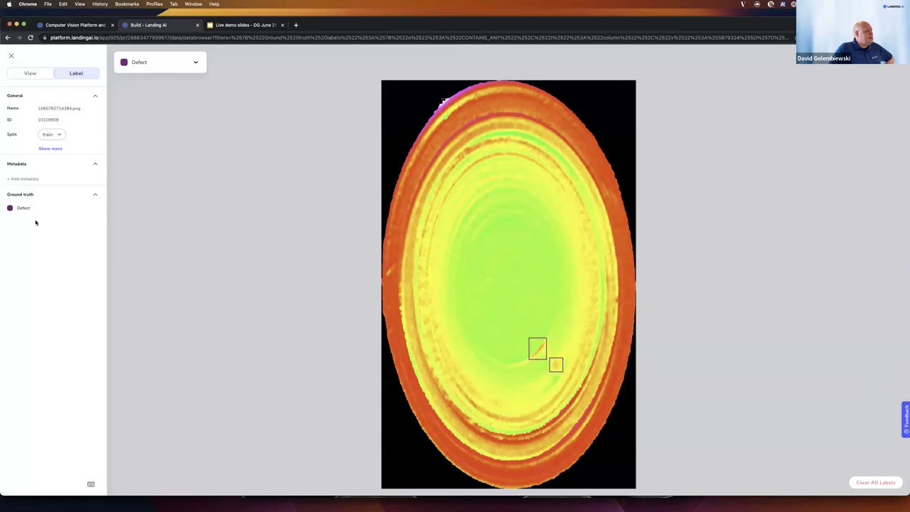
pyautogui.click(11, 56)
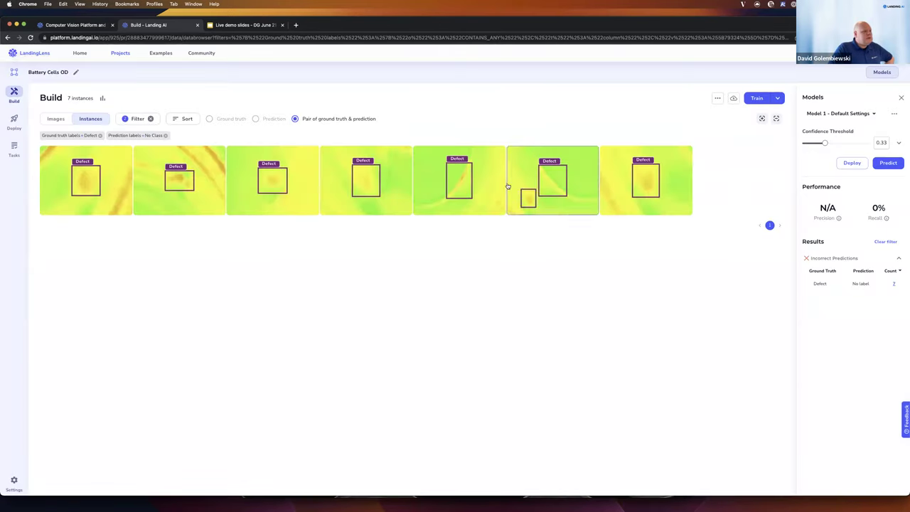
pyautogui.click(483, 184)
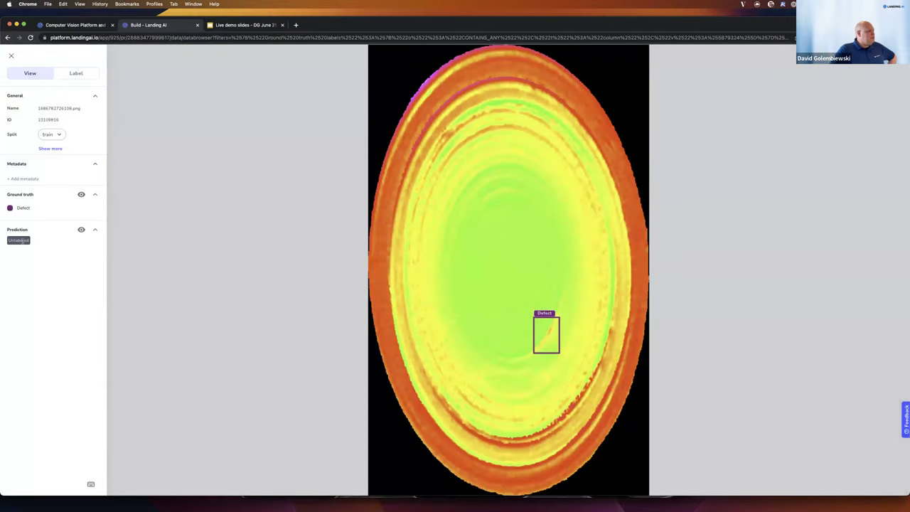
pyautogui.click(82, 194)
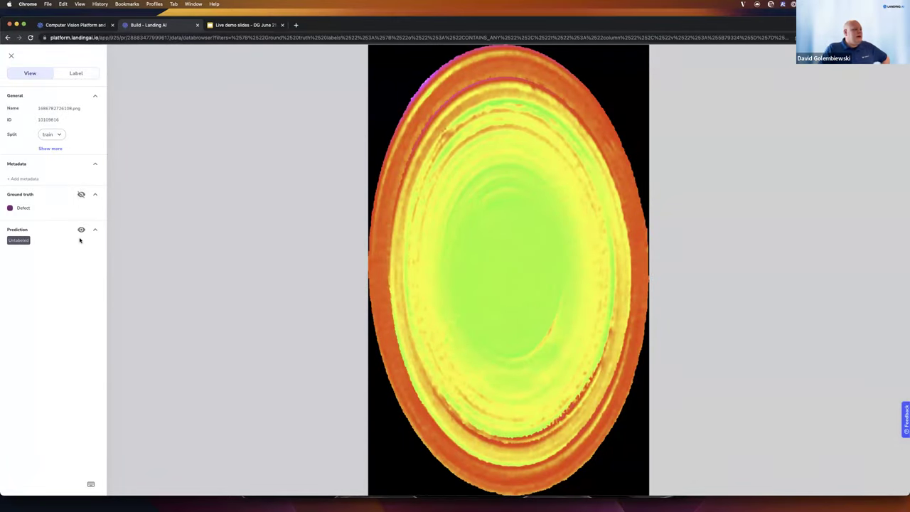
pyautogui.click(82, 230)
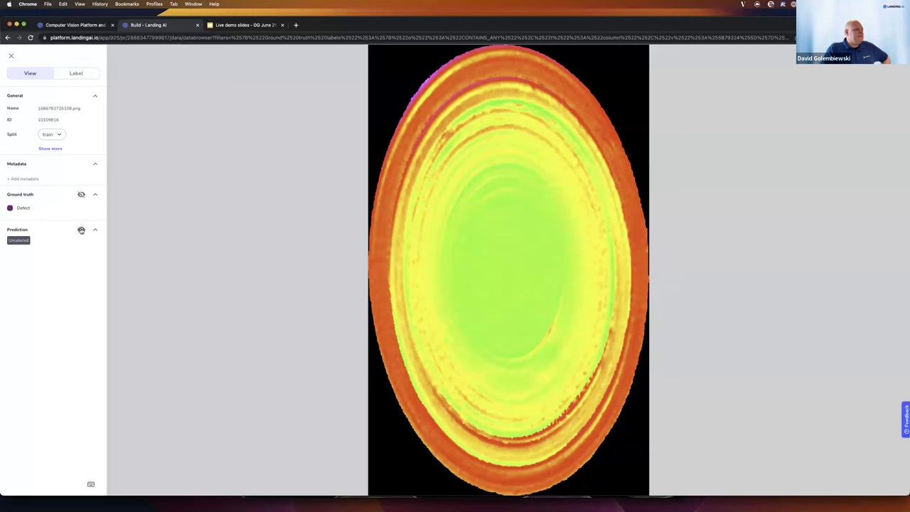
pyautogui.click(81, 230)
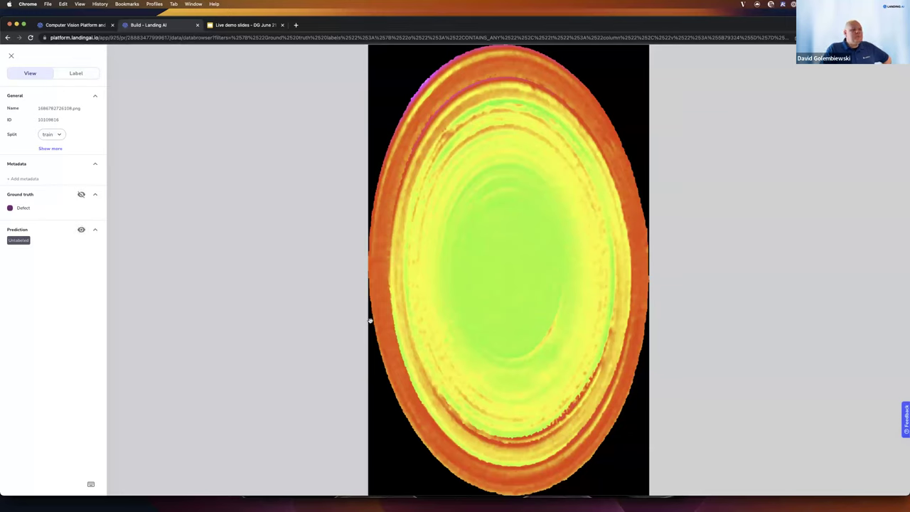
pyautogui.click(81, 195)
pyautogui.click(92, 209)
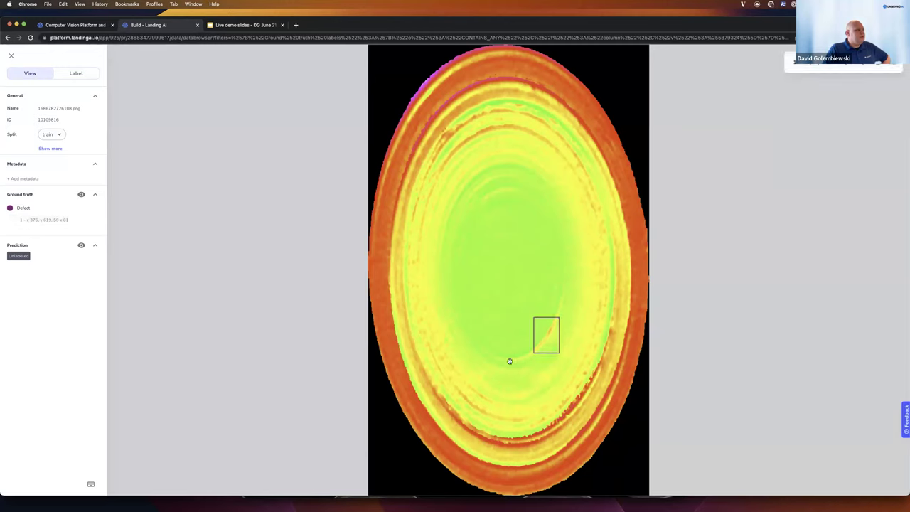
pyautogui.scroll(5, 508, 362)
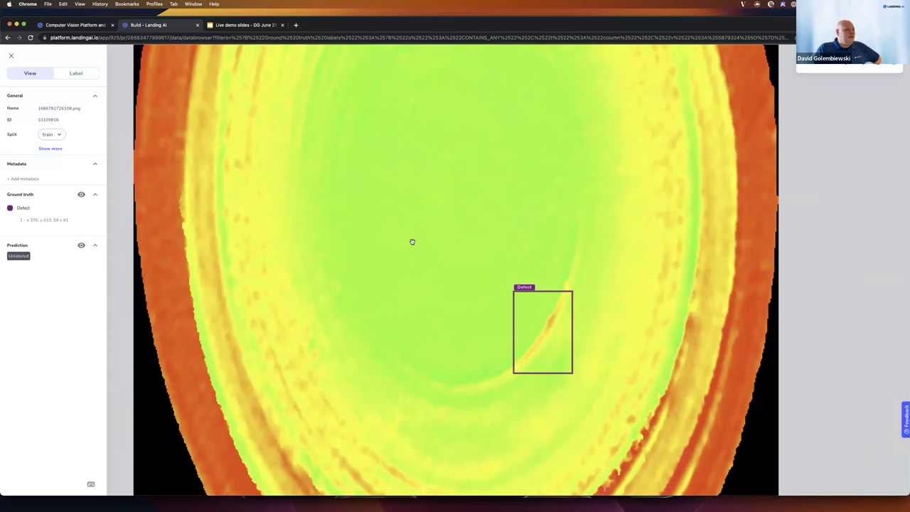
pyautogui.click(11, 57)
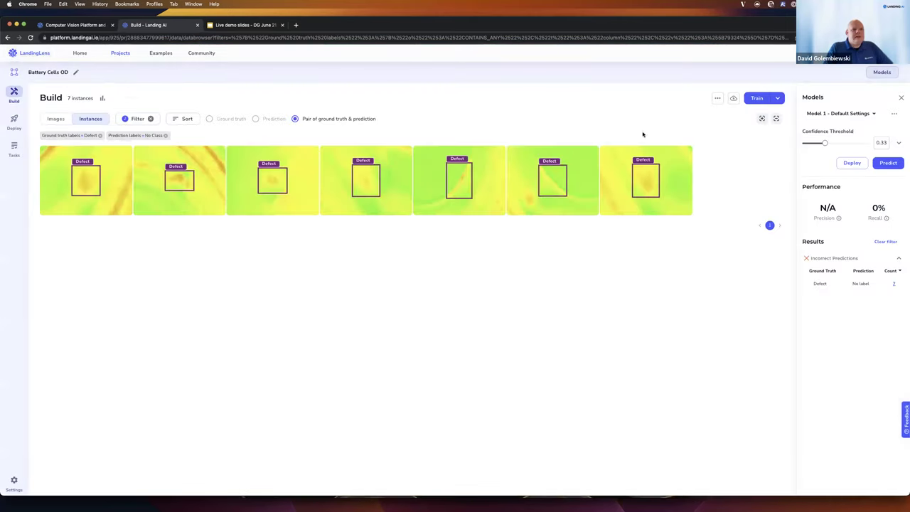
# Return to all images without filters and review the performance of Model 2 - Data Augmentations and Model 3 - More Labels Default Settings.
pyautogui.click(150, 118)
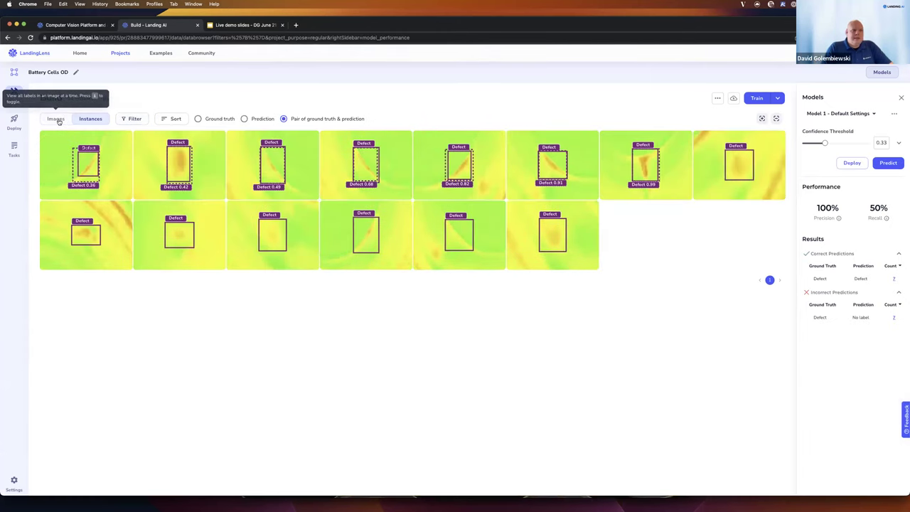
pyautogui.click(56, 118)
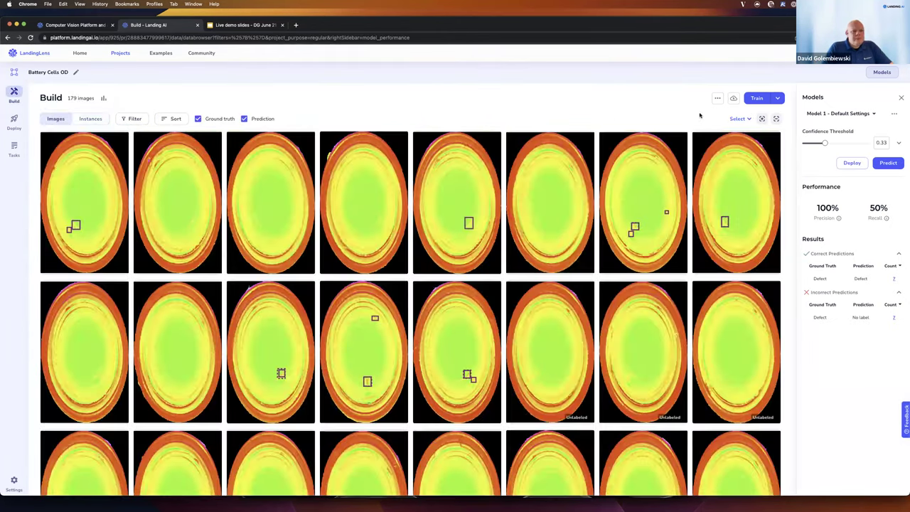
pyautogui.click(855, 115)
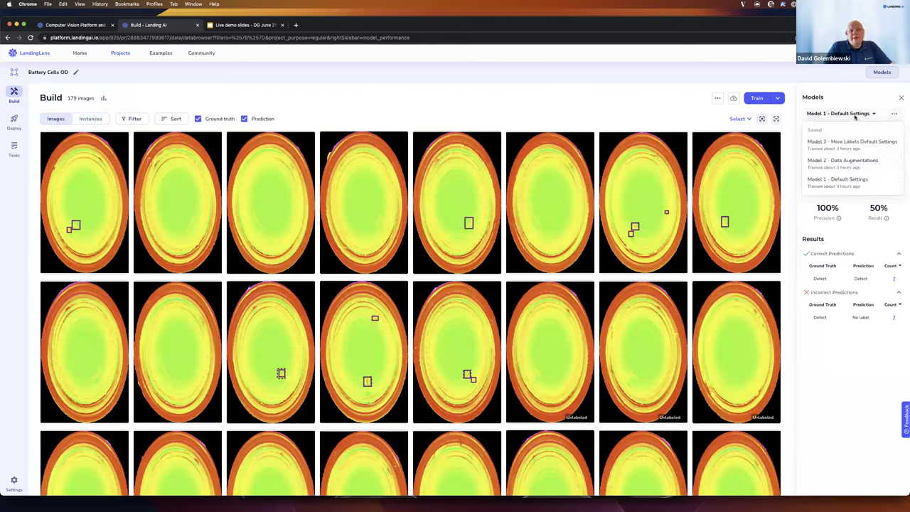
pyautogui.click(843, 164)
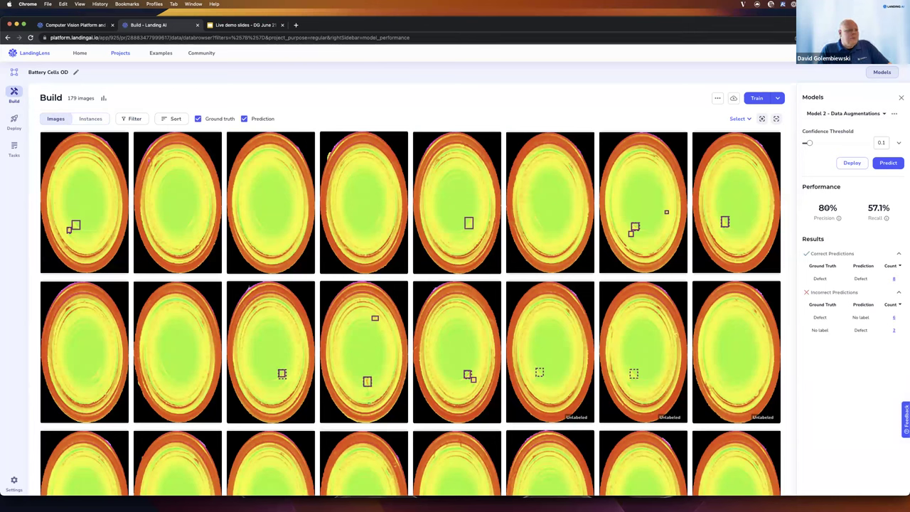
pyautogui.click(848, 114)
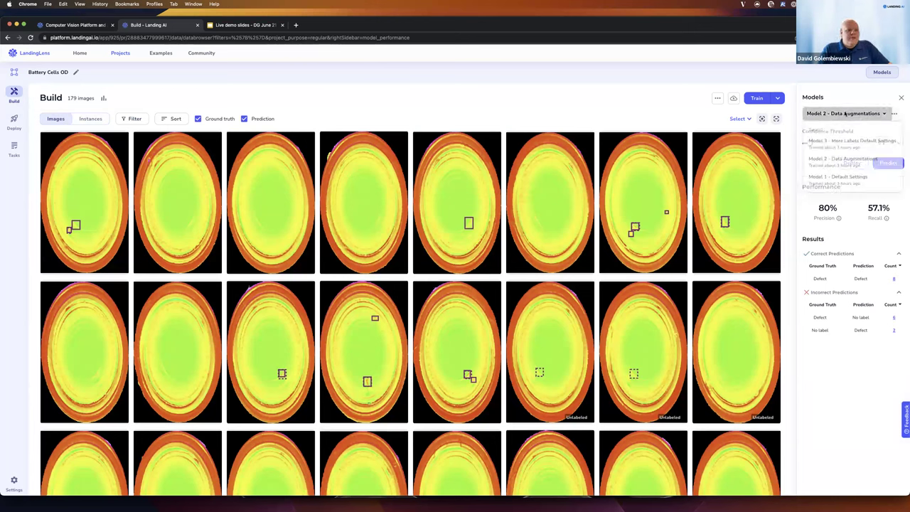
pyautogui.click(856, 144)
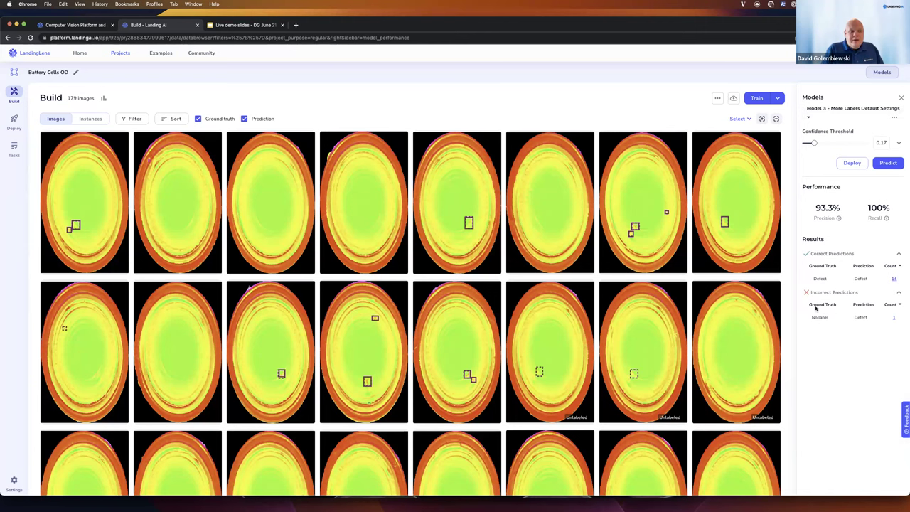
# Examine Model 3's incorrect No label/Defect prediction up close with its box details, and return to the unfiltered image view.
pyautogui.click(890, 317)
pyautogui.click(109, 178)
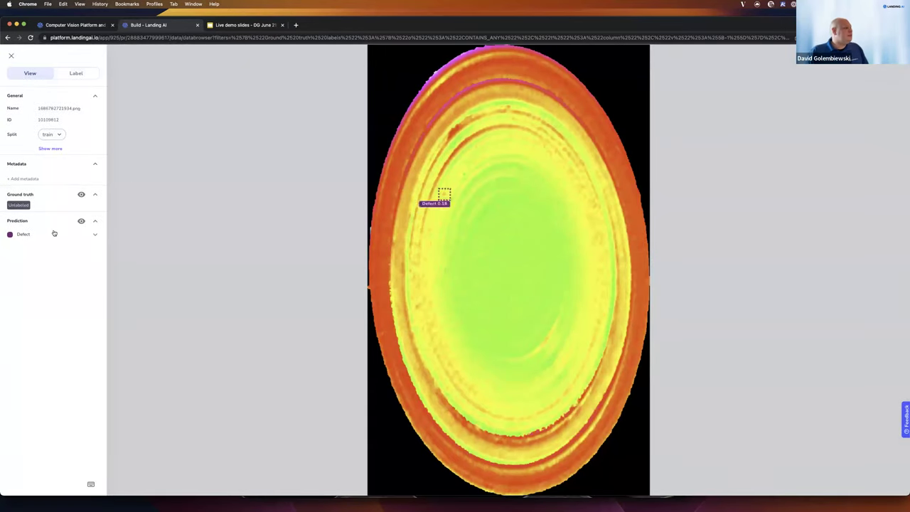
pyautogui.scroll(8, 430, 184)
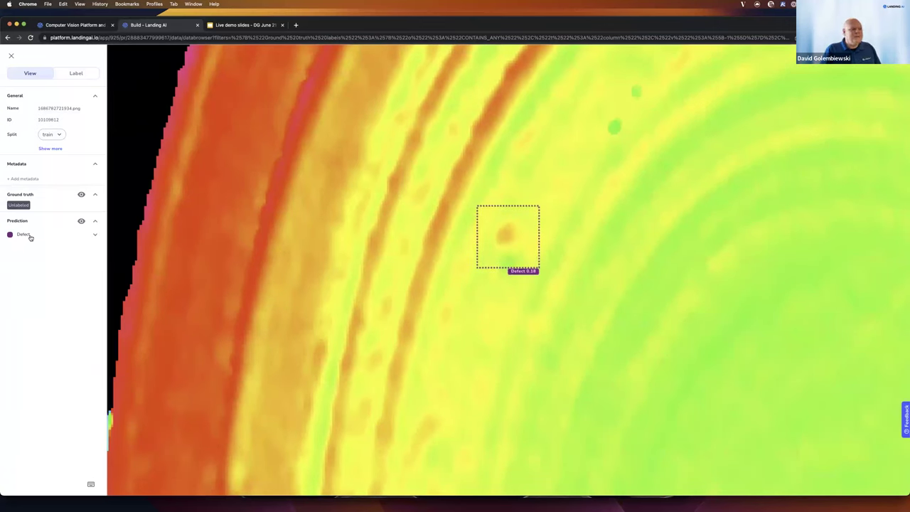
pyautogui.click(71, 236)
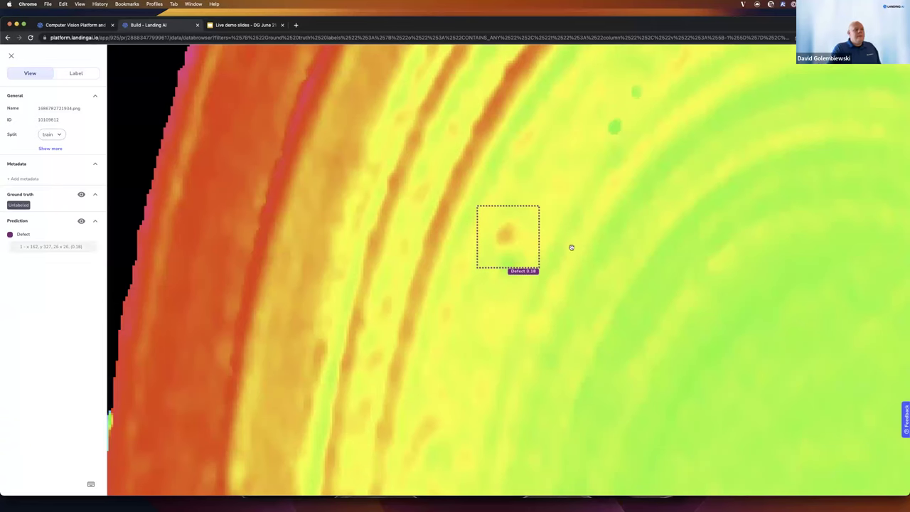
pyautogui.scroll(3, 540, 270)
pyautogui.scroll(-3, 542, 267)
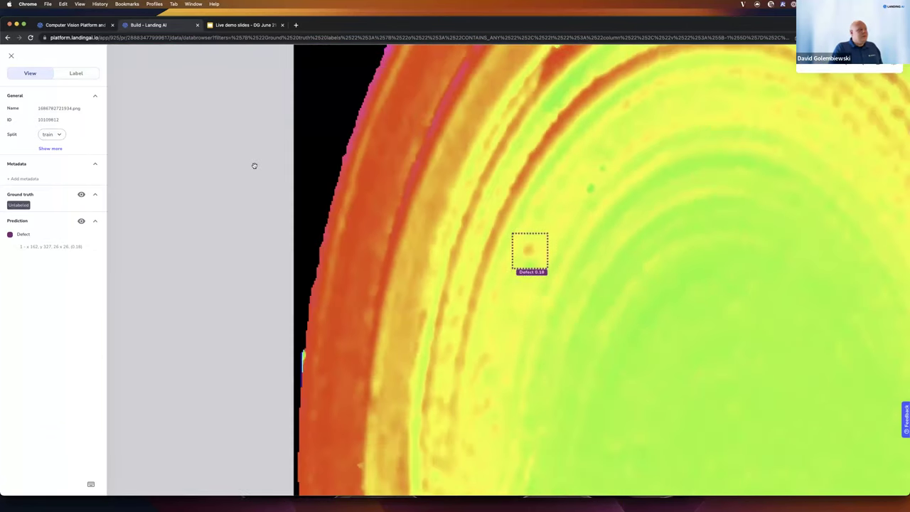
pyautogui.click(12, 57)
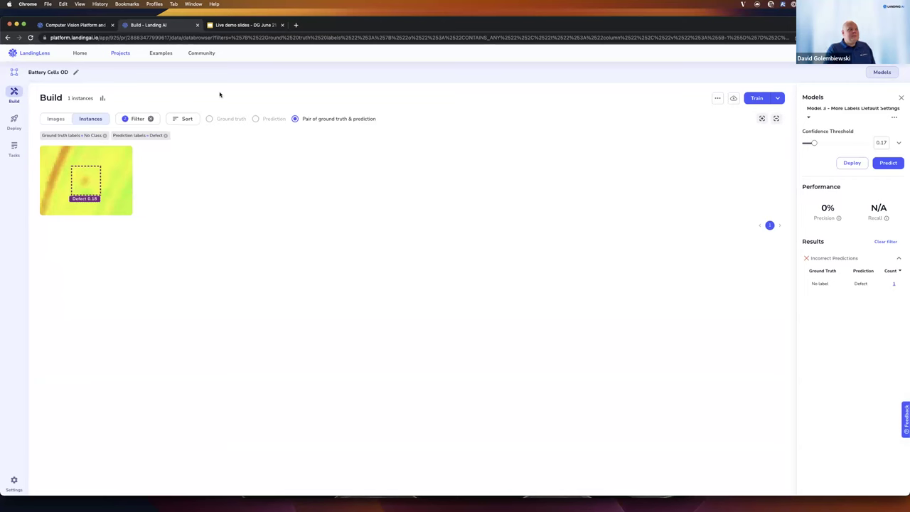
pyautogui.click(150, 119)
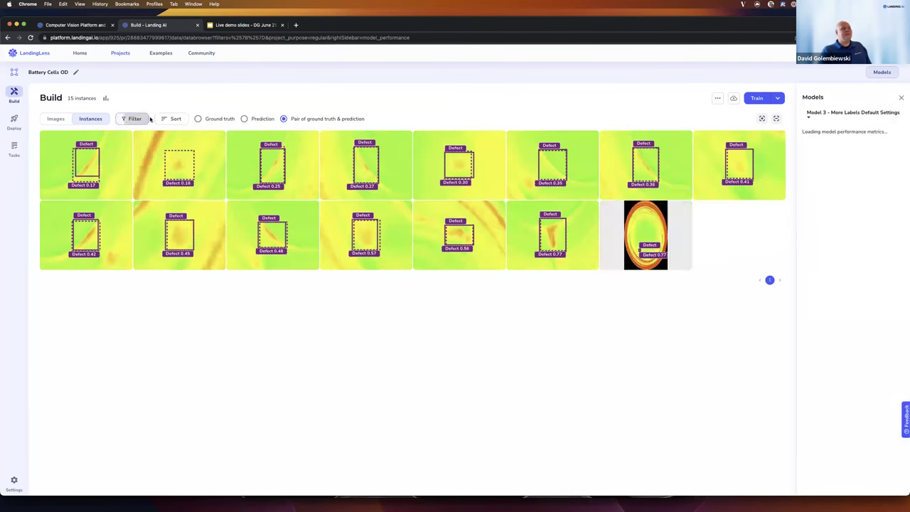
pyautogui.click(54, 119)
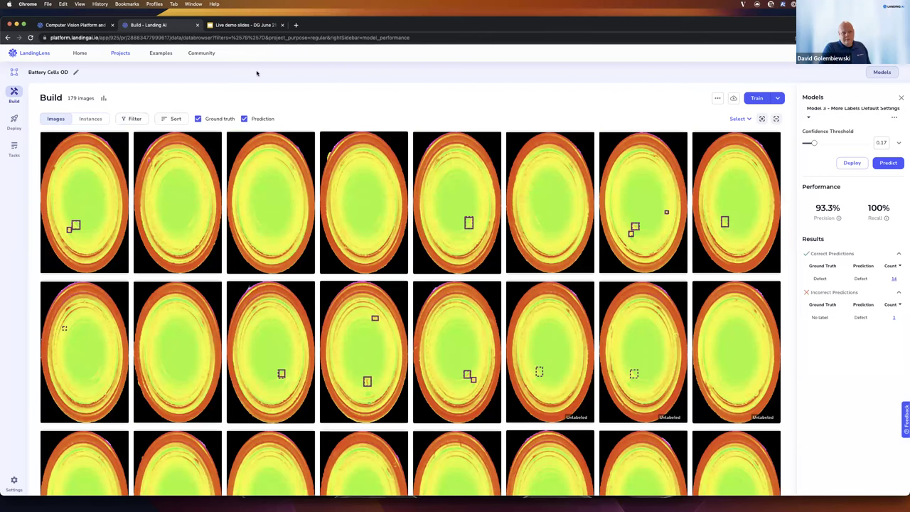
# Open the Live Demo OD project and review the untitled model's training info, learning curve, configuration and logs.
pyautogui.click(16, 53)
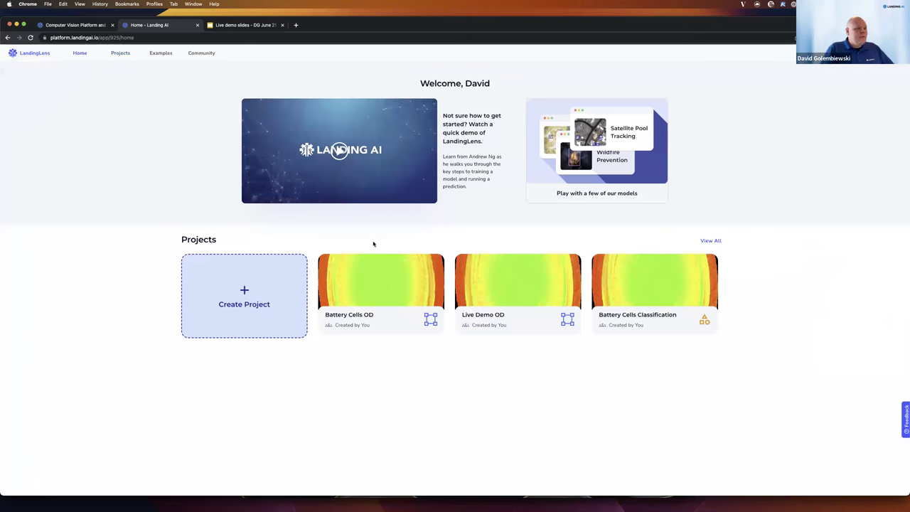
pyautogui.click(512, 298)
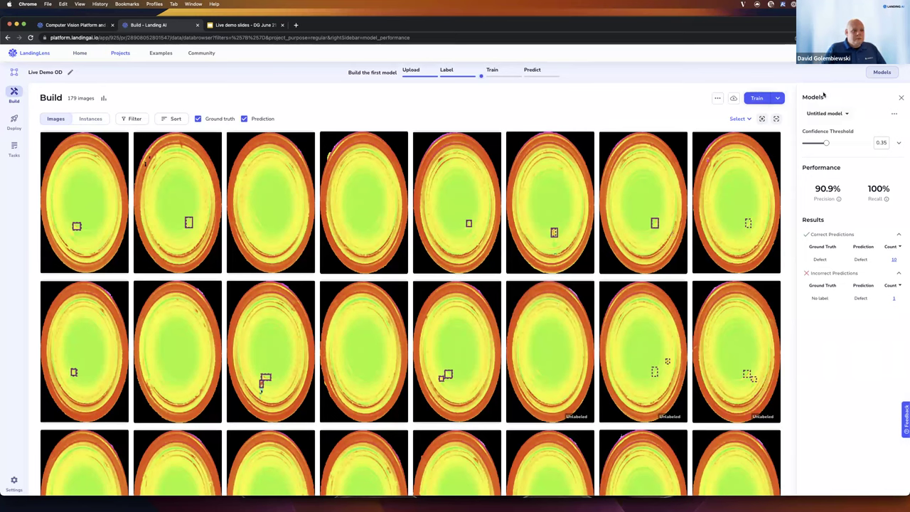
pyautogui.click(894, 115)
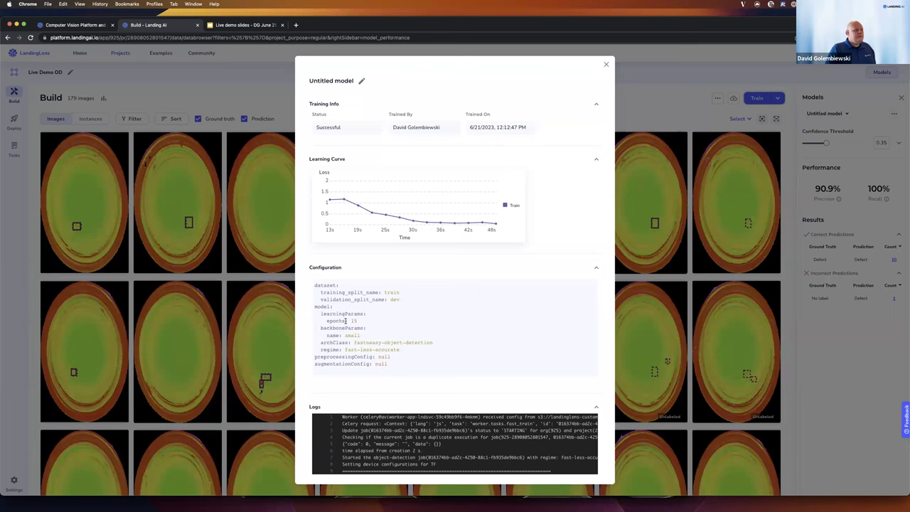
pyautogui.scroll(-4, 449, 344)
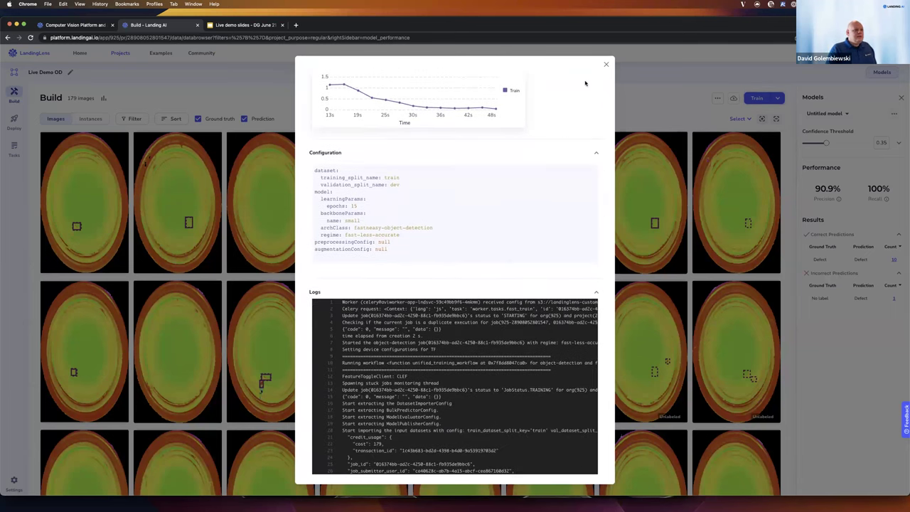
pyautogui.click(841, 201)
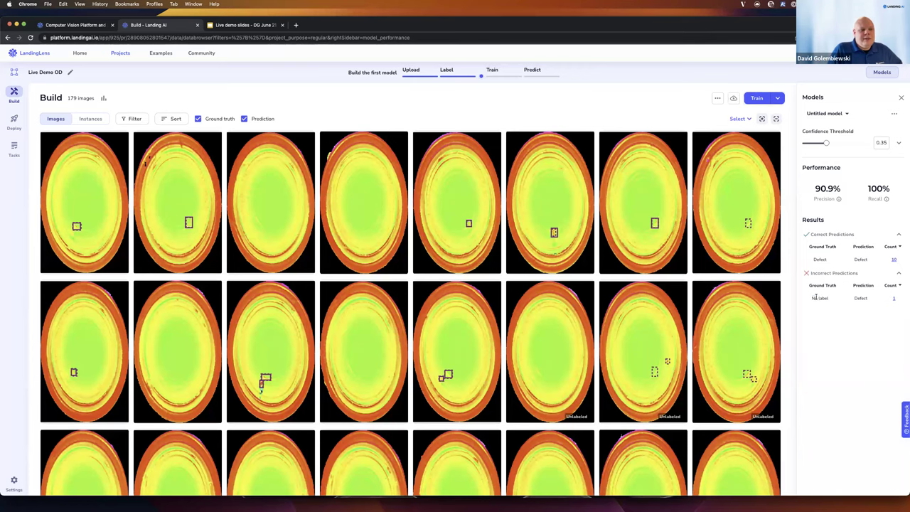
# Examine the untitled model's incorrect No label/Defect prediction up close, toggling its prediction overlay, and return to the unfiltered image view.
pyautogui.click(893, 297)
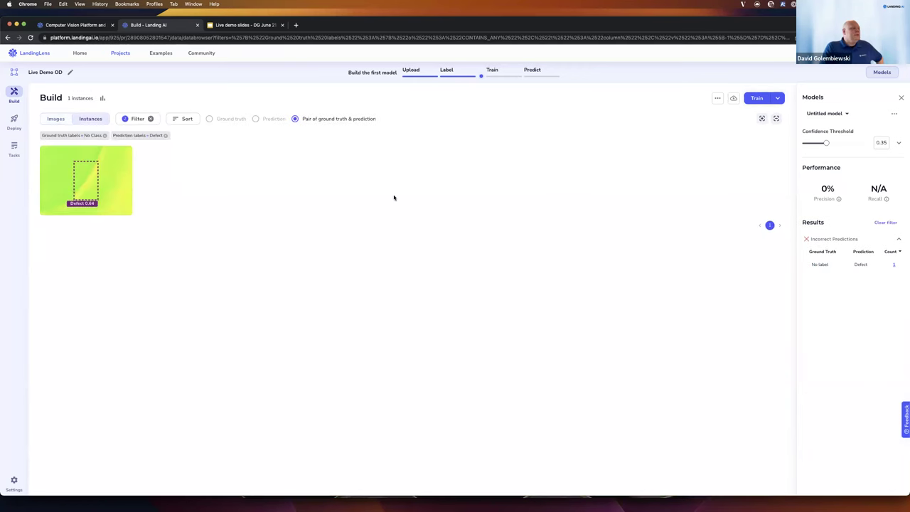
pyautogui.click(122, 183)
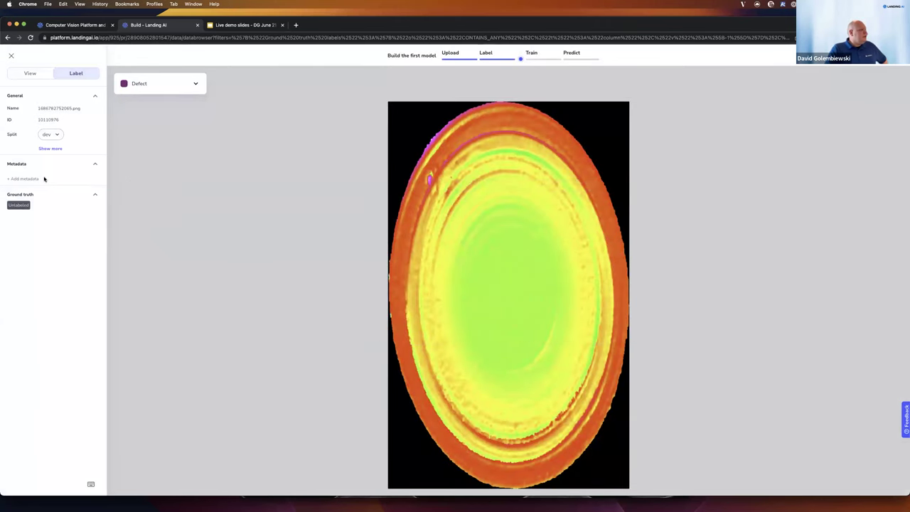
pyautogui.click(30, 73)
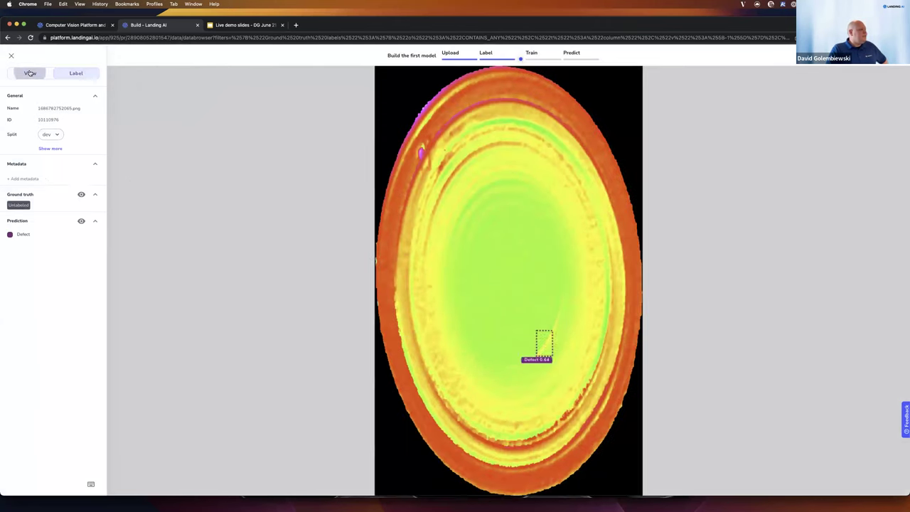
pyautogui.click(83, 222)
pyautogui.click(83, 222)
pyautogui.scroll(2, 546, 348)
pyautogui.scroll(5, 551, 349)
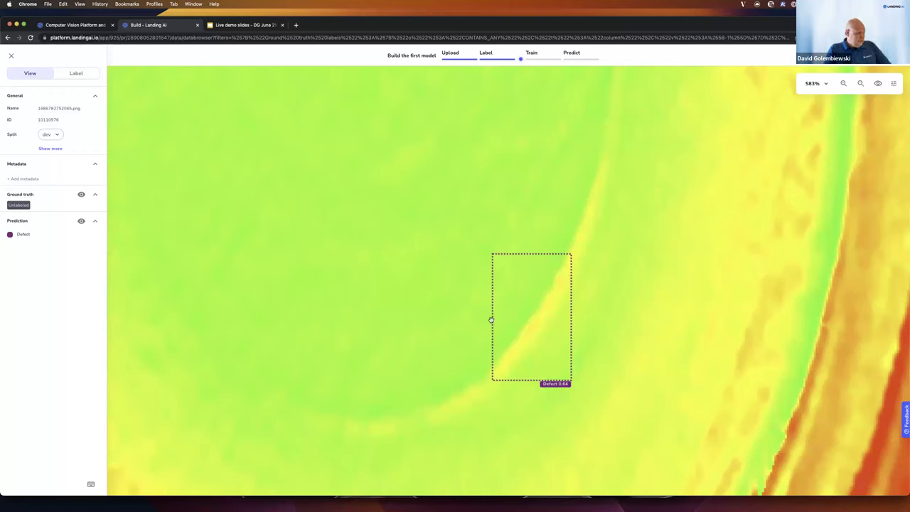
pyautogui.click(10, 57)
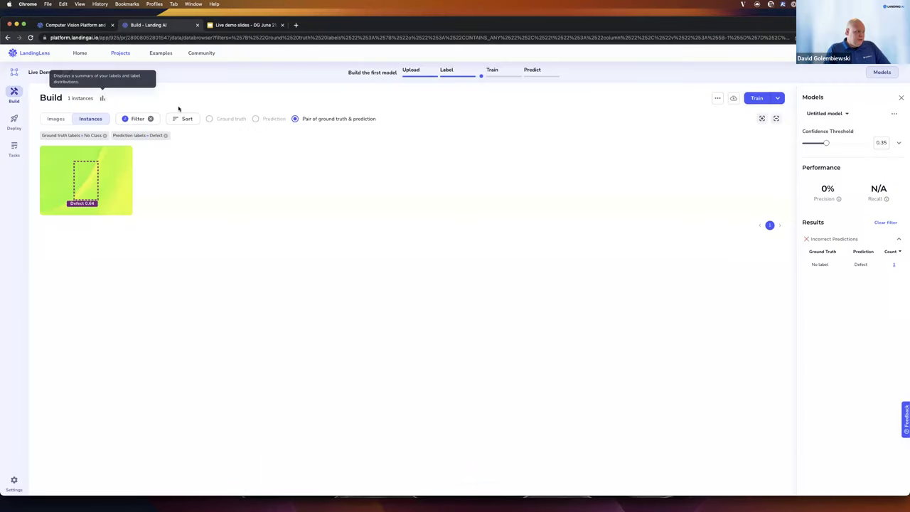
pyautogui.click(151, 120)
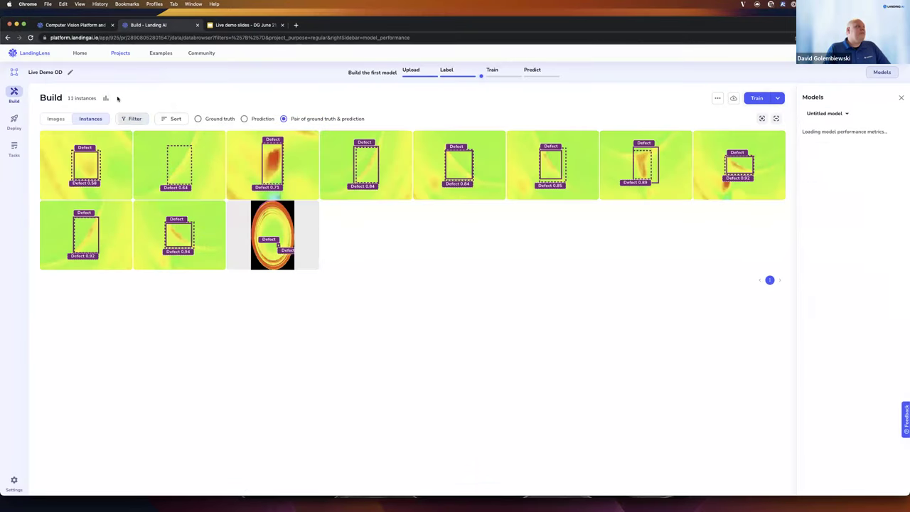
pyautogui.click(56, 119)
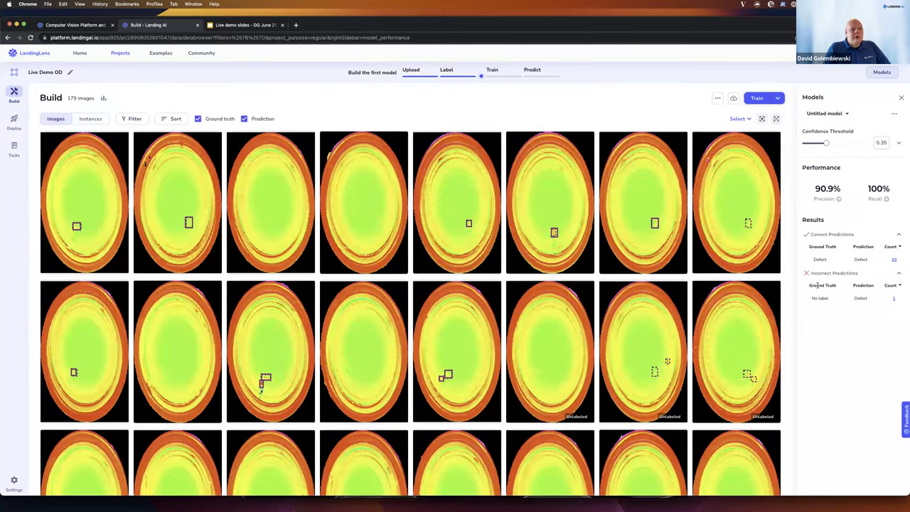
# Rename the untitled model as Model 1 - Default Settings and close its details.
pyautogui.click(864, 112)
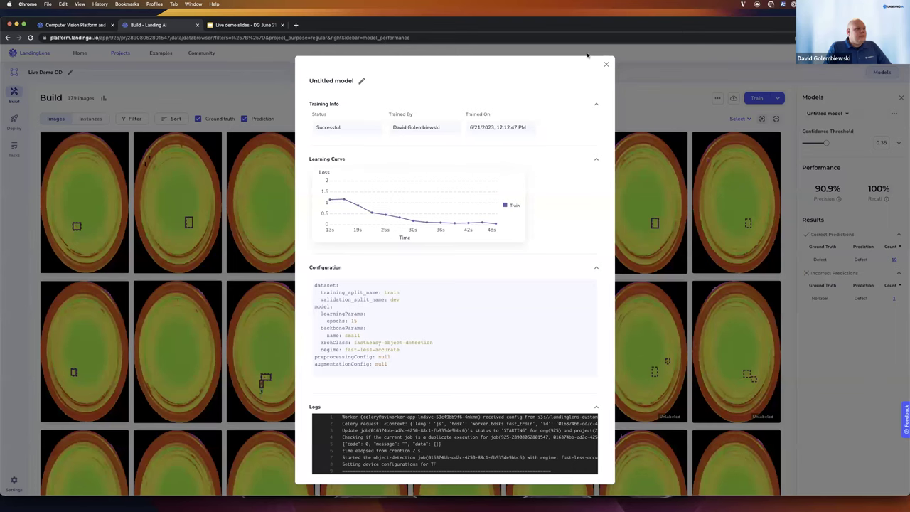
pyautogui.click(359, 81)
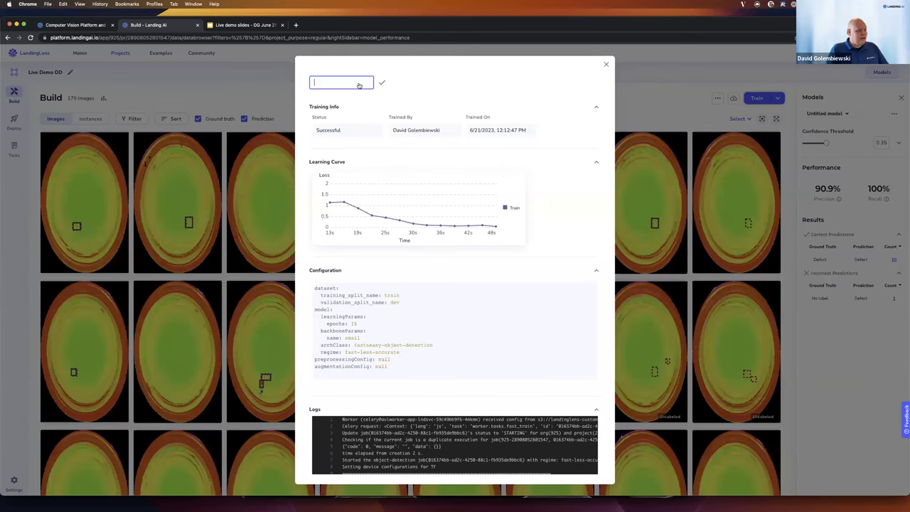
pyautogui.write('Mo')
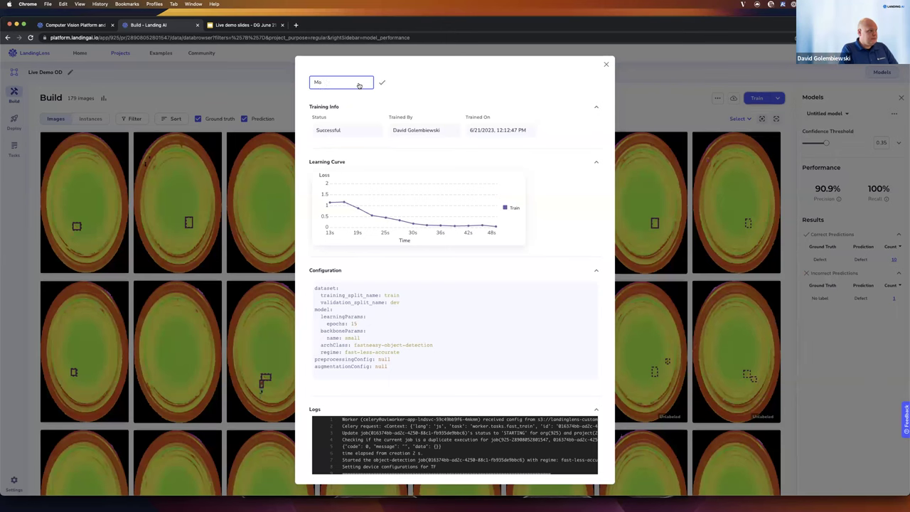
pyautogui.write('lddel 1 - Default Settings')
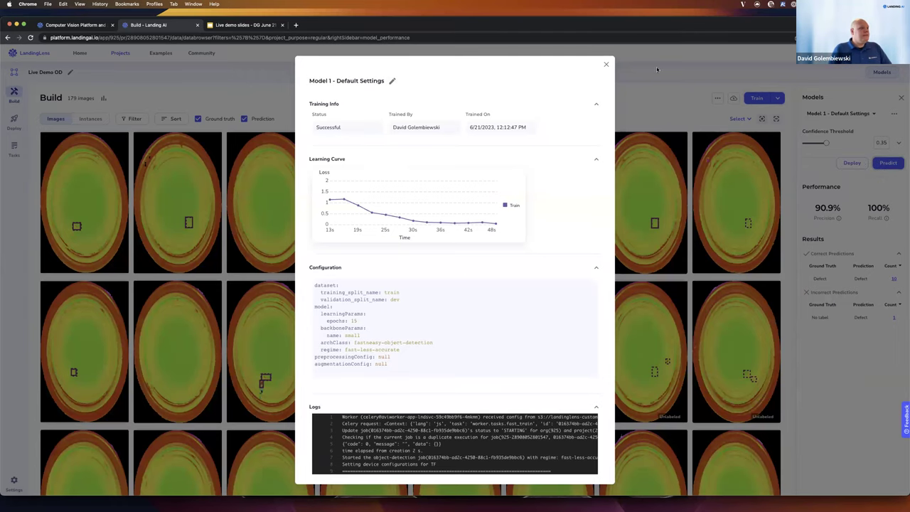
pyautogui.click(875, 123)
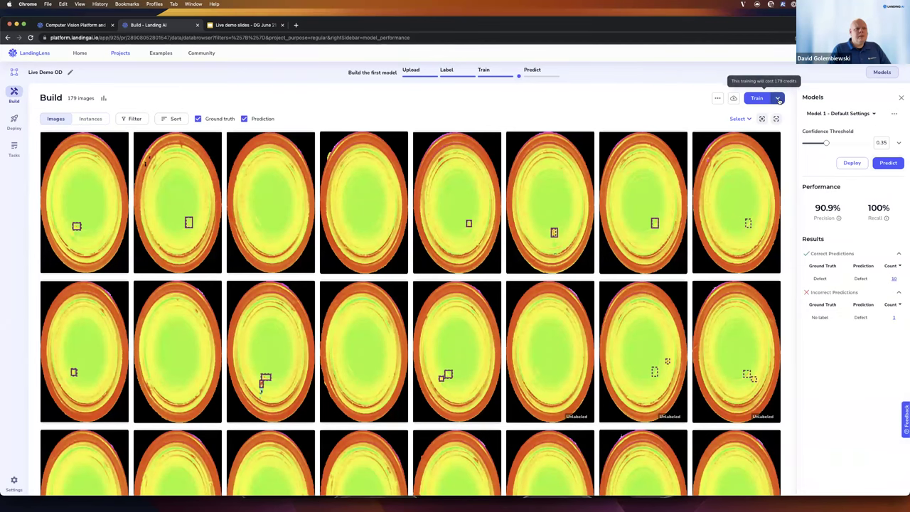
# Review the custom training options for data transform, data augmentation and hyperparameters, and return to the project's image overview.
pyautogui.click(778, 100)
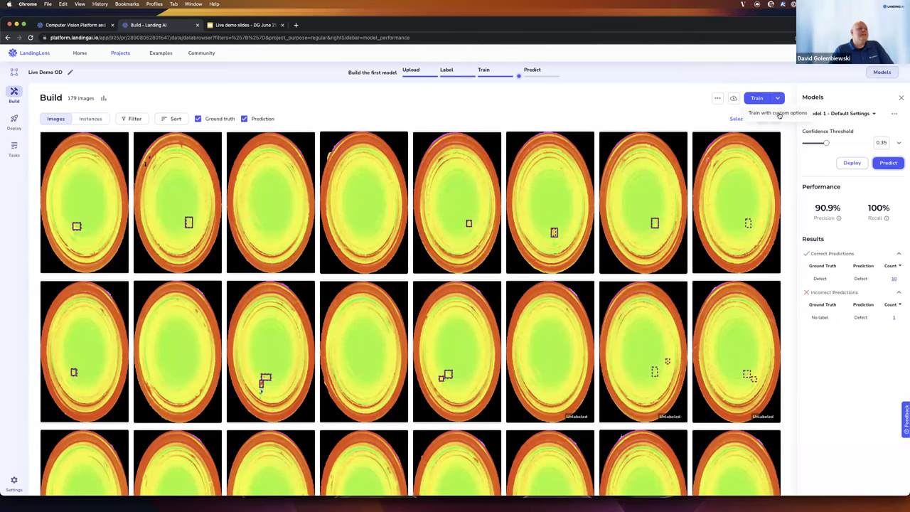
pyautogui.click(778, 113)
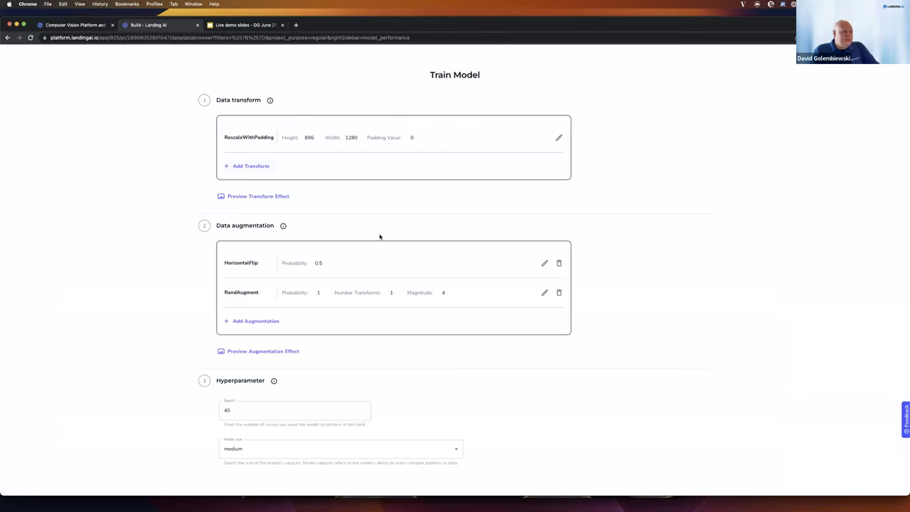
pyautogui.scroll(-1, 381, 236)
pyautogui.moveTo(258, 371)
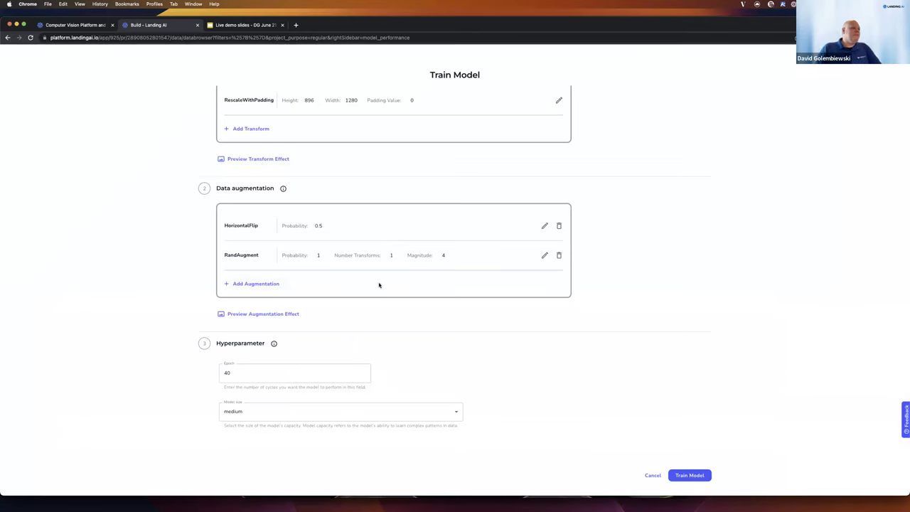
pyautogui.scroll(1, 382, 288)
pyautogui.scroll(1, 382, 288)
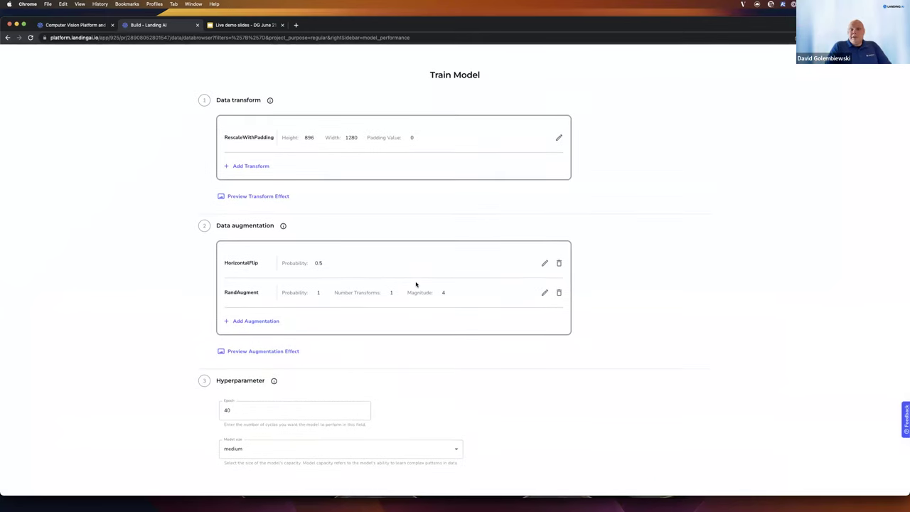
pyautogui.scroll(-1, 743, 376)
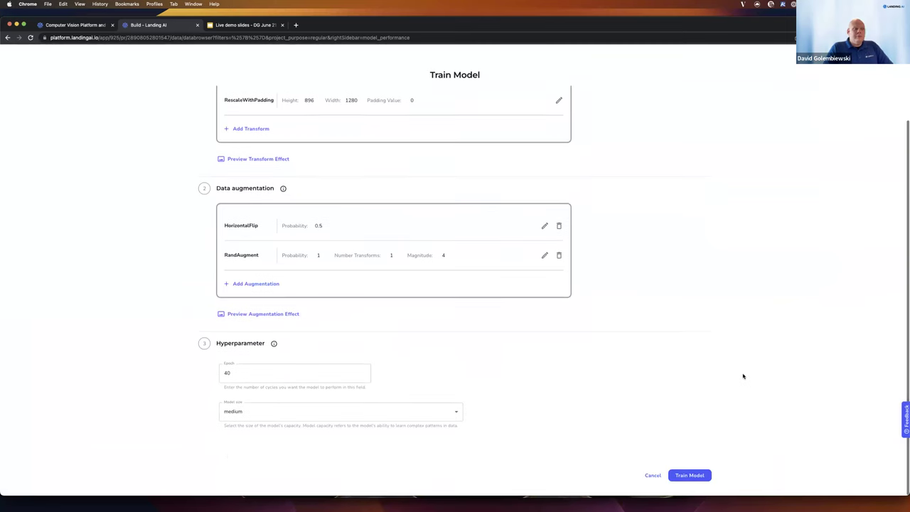
pyautogui.click(694, 477)
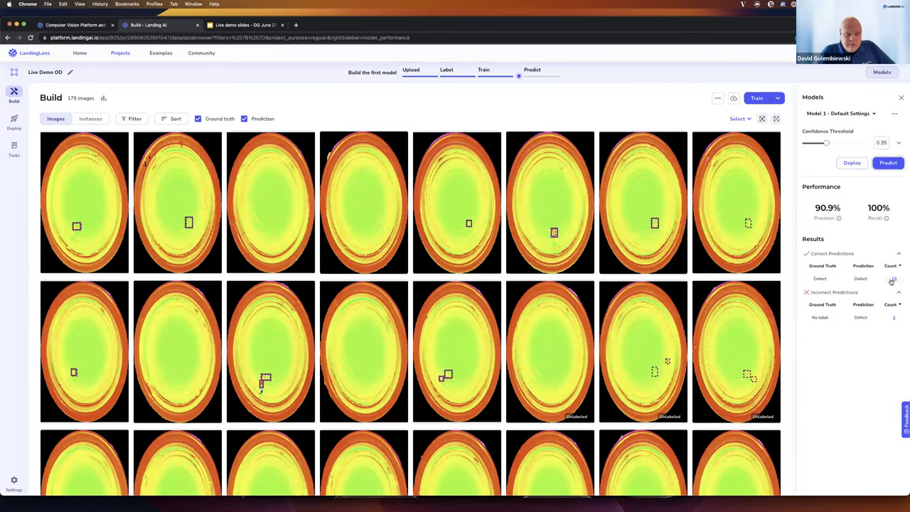
# Examine the predicted Defect box up close on the unlabeled fifth image of the third row, and return to the image overview.
pyautogui.scroll(-2, 470, 271)
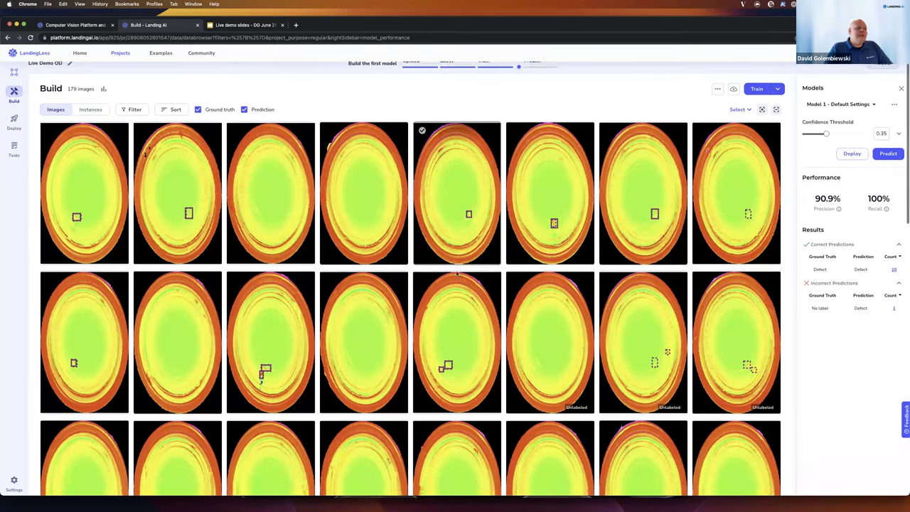
pyautogui.scroll(-4, 473, 263)
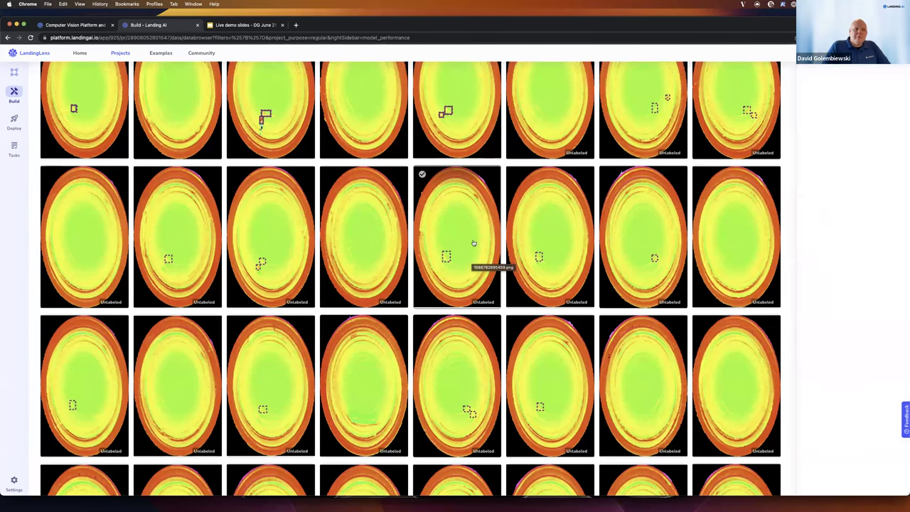
pyautogui.click(473, 243)
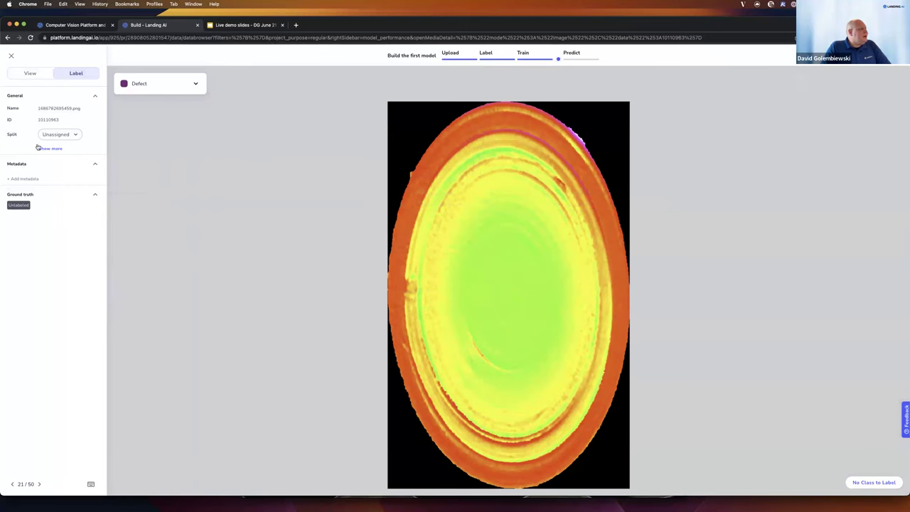
pyautogui.click(25, 74)
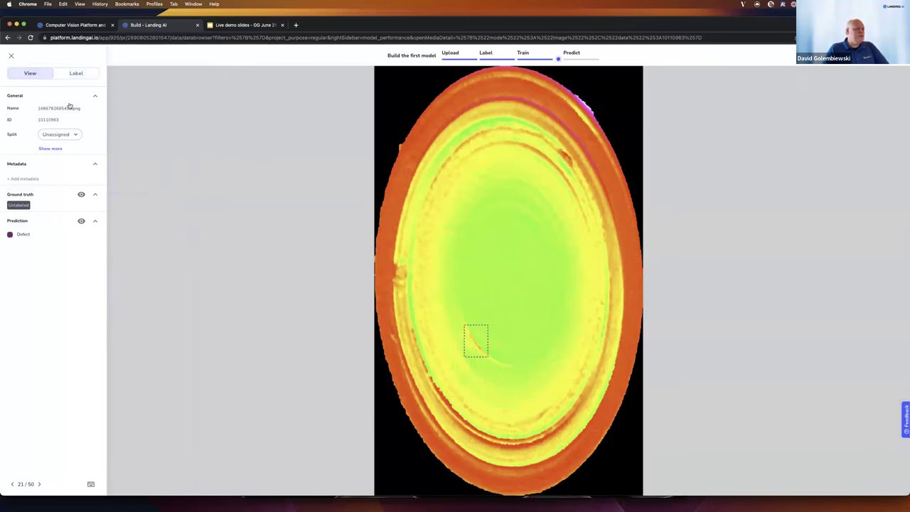
pyautogui.scroll(5, 469, 331)
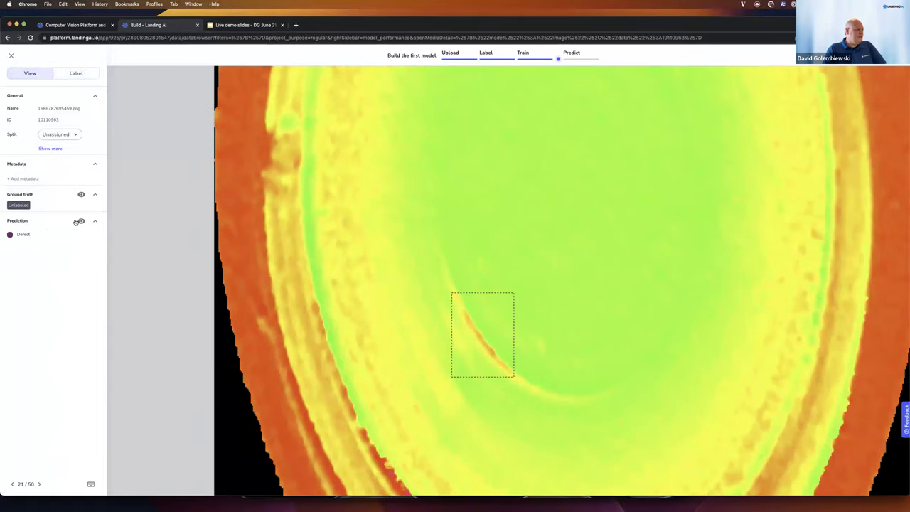
pyautogui.click(30, 237)
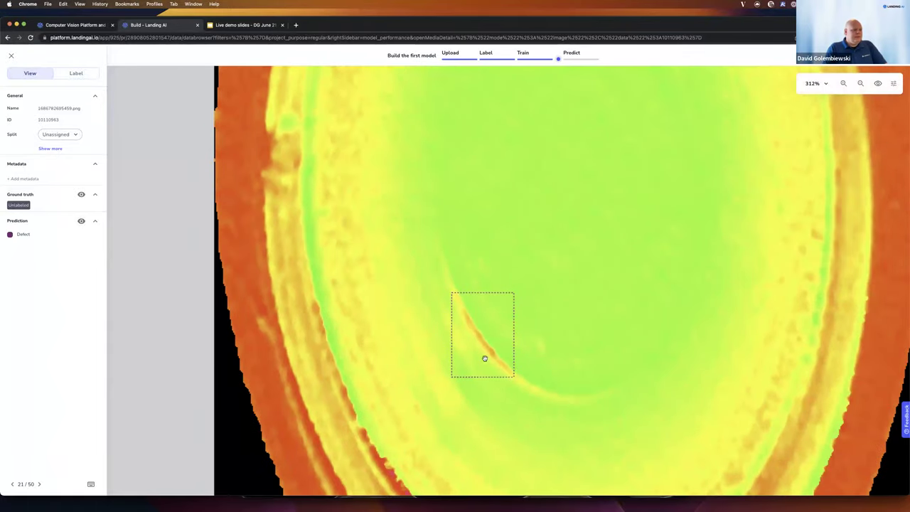
pyautogui.scroll(3, 468, 352)
pyautogui.scroll(1, 468, 352)
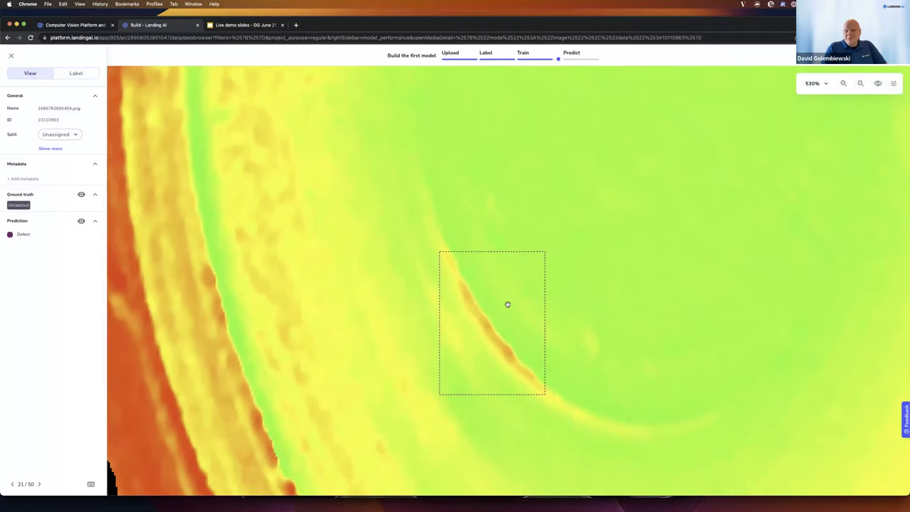
pyautogui.scroll(-7, 568, 313)
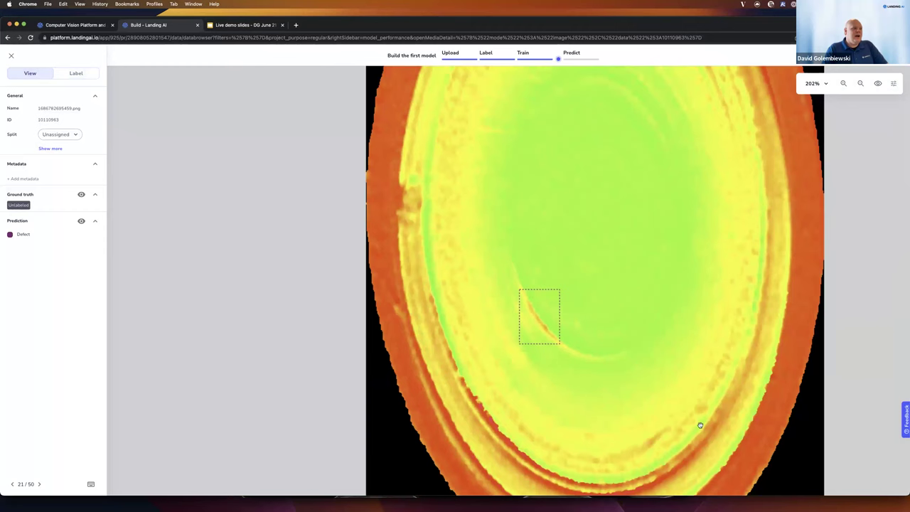
pyautogui.hscroll(2, 477, 200)
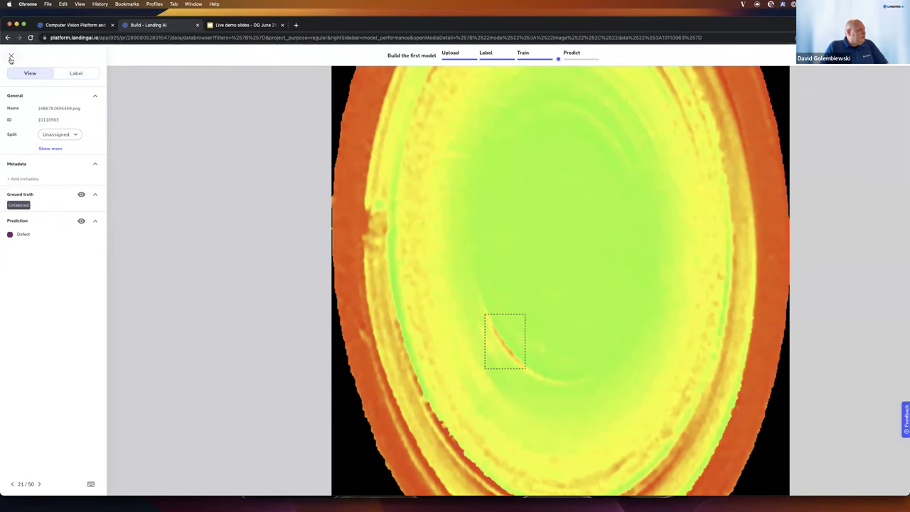
pyautogui.click(11, 57)
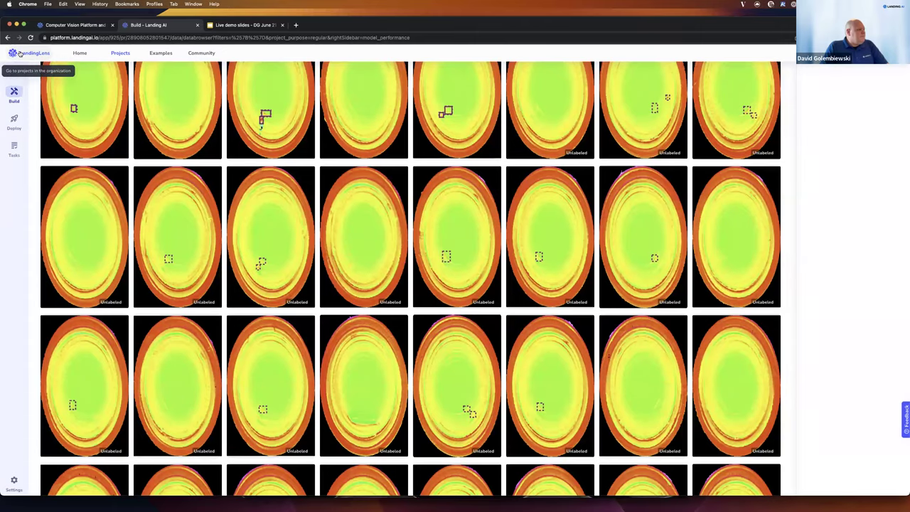
# Open the Battery Cells Classification project and point out the Bad and Good folders of Classified Cells in Finder, closing that window.
pyautogui.click(20, 54)
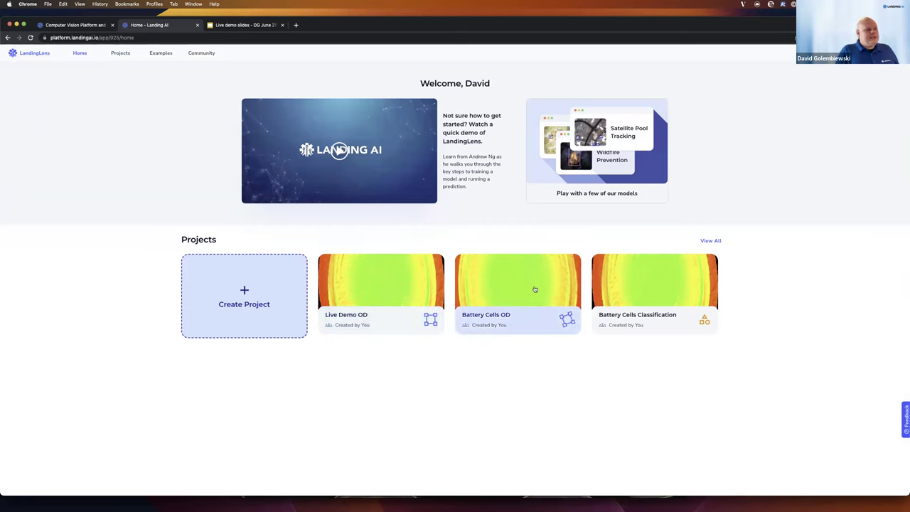
pyautogui.click(662, 285)
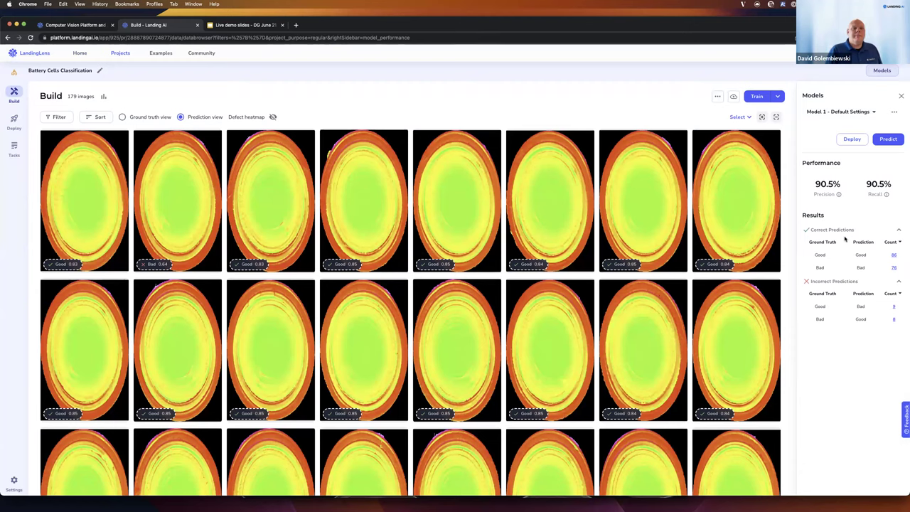
pyautogui.press('super+Tab')
pyautogui.moveTo(846, 122); pyautogui.dragTo(488, 104)
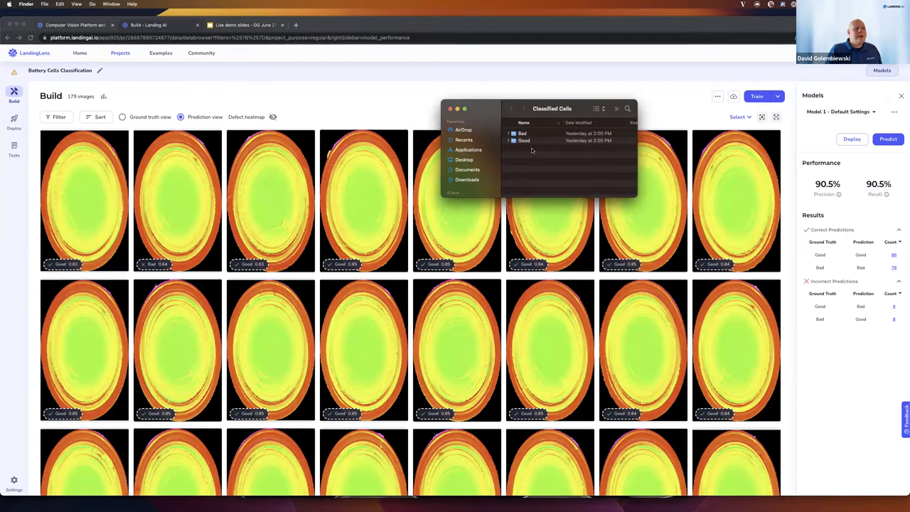
pyautogui.click(525, 135)
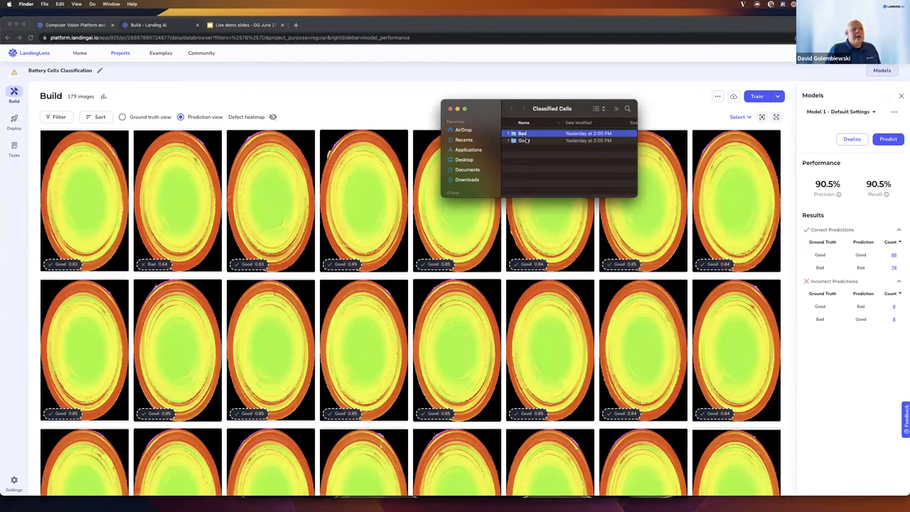
pyautogui.click(524, 141)
pyautogui.click(523, 134)
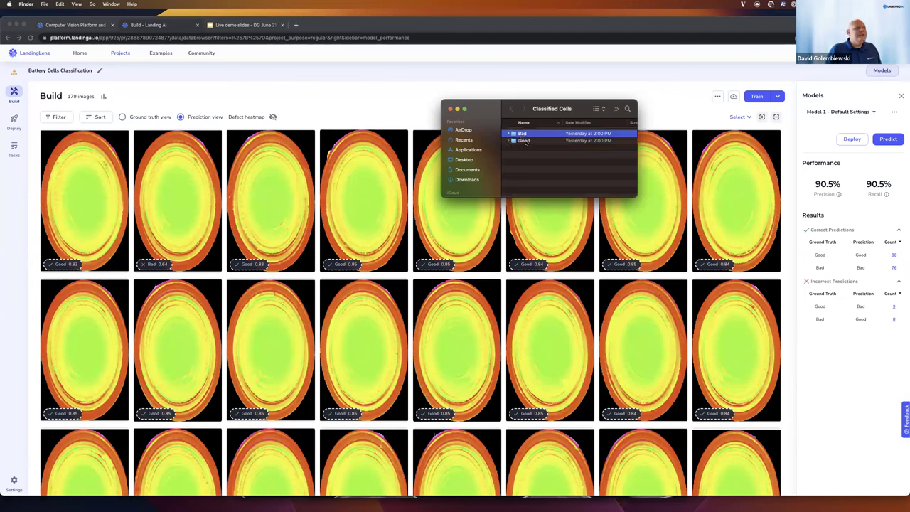
pyautogui.click(526, 141)
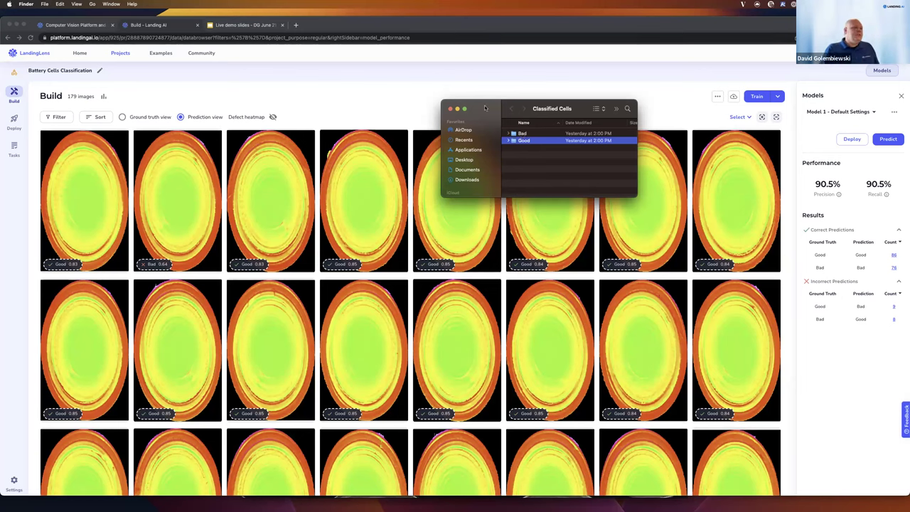
pyautogui.click(449, 108)
pyautogui.click(614, 93)
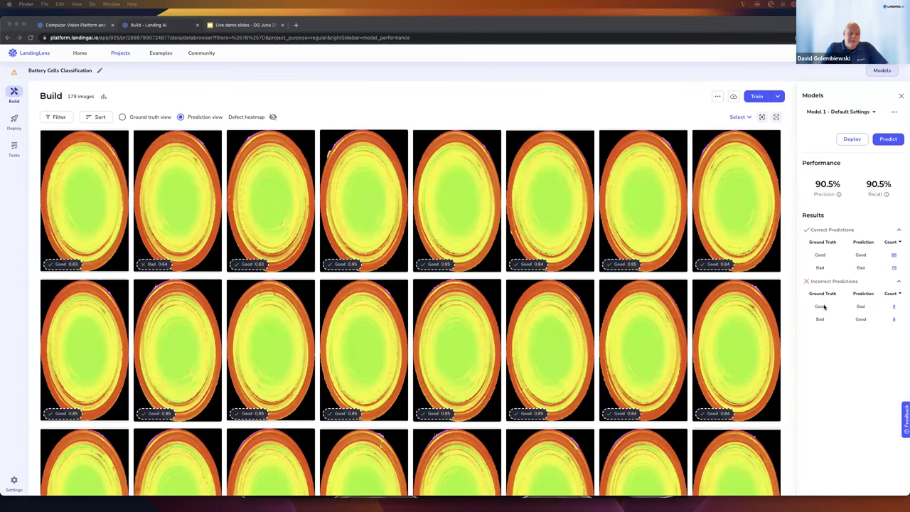
# Review Model 1's incorrect predictions and filter the images to those with ground truth Bad and prediction Good.
pyautogui.click(822, 305)
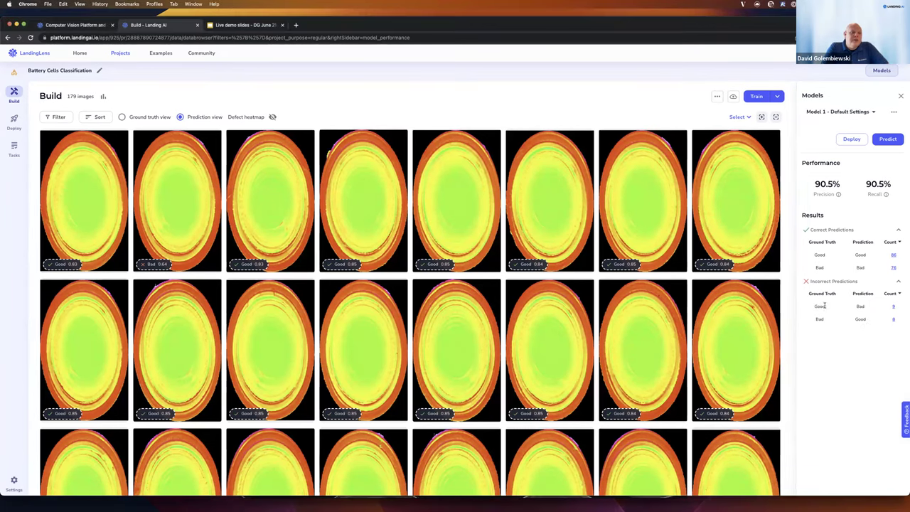
pyautogui.doubleClick(860, 306)
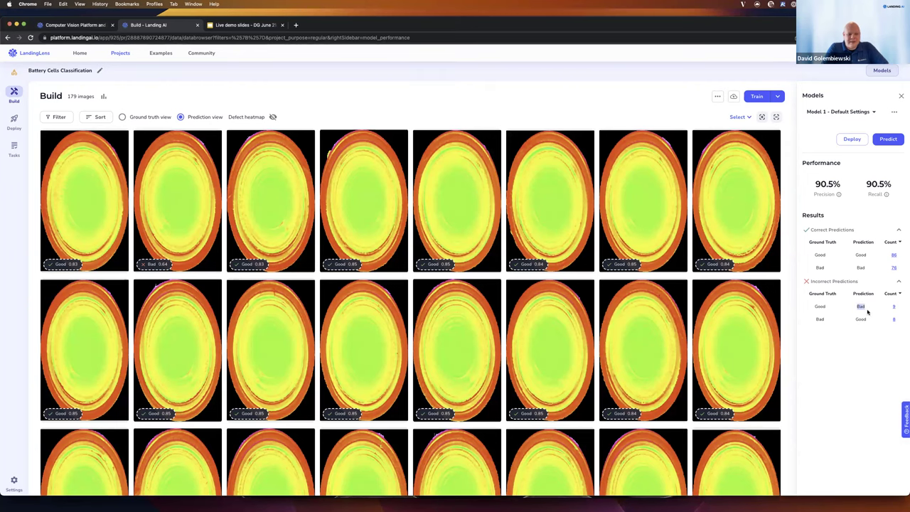
pyautogui.doubleClick(819, 318)
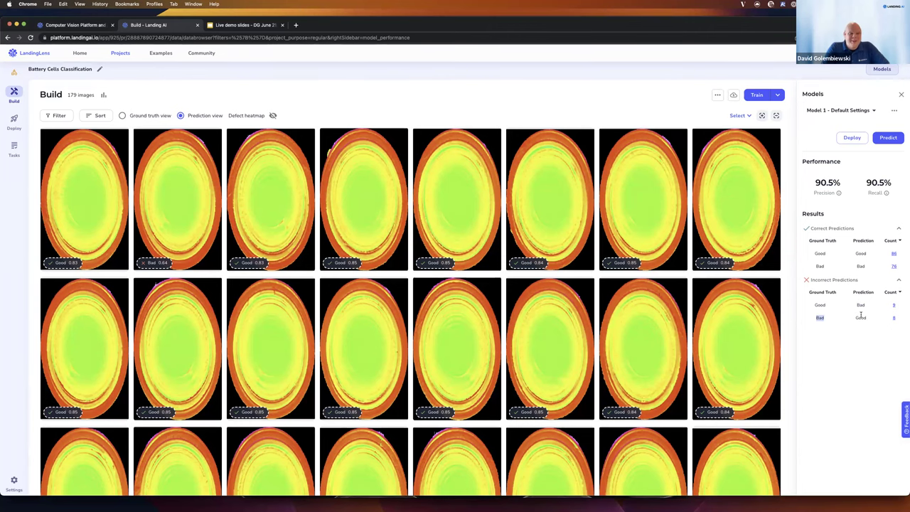
pyautogui.click(894, 317)
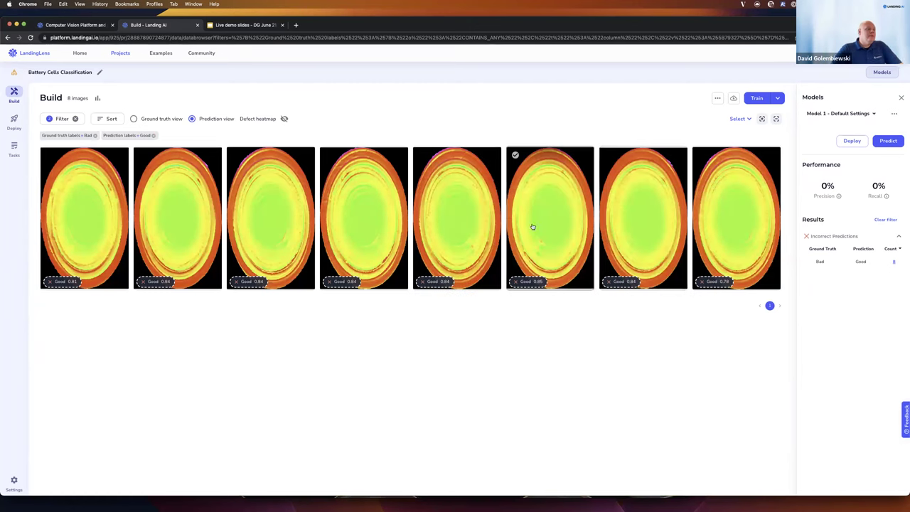
# Examine the fifth filtered image's Bad ground truth and Good prediction up close with the defect heatmap, and return to the overview.
pyautogui.click(459, 235)
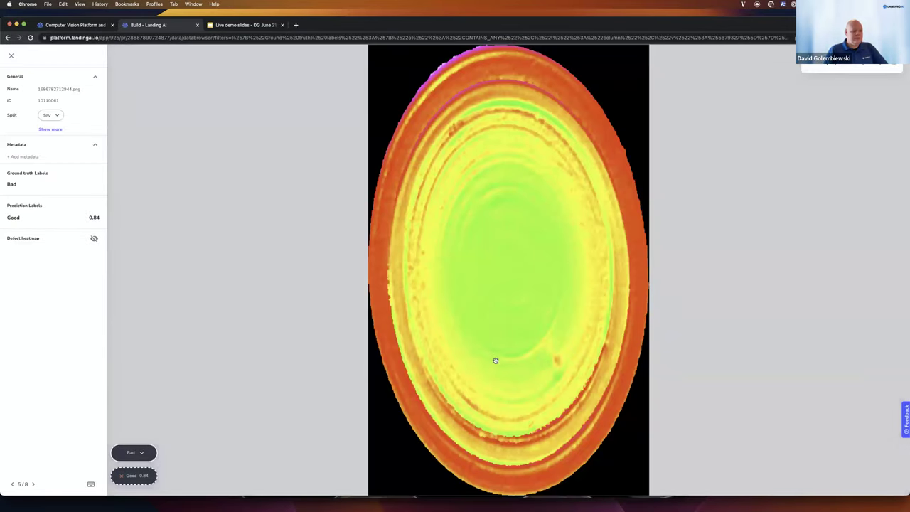
pyautogui.scroll(3, 559, 360)
pyautogui.scroll(2, 594, 368)
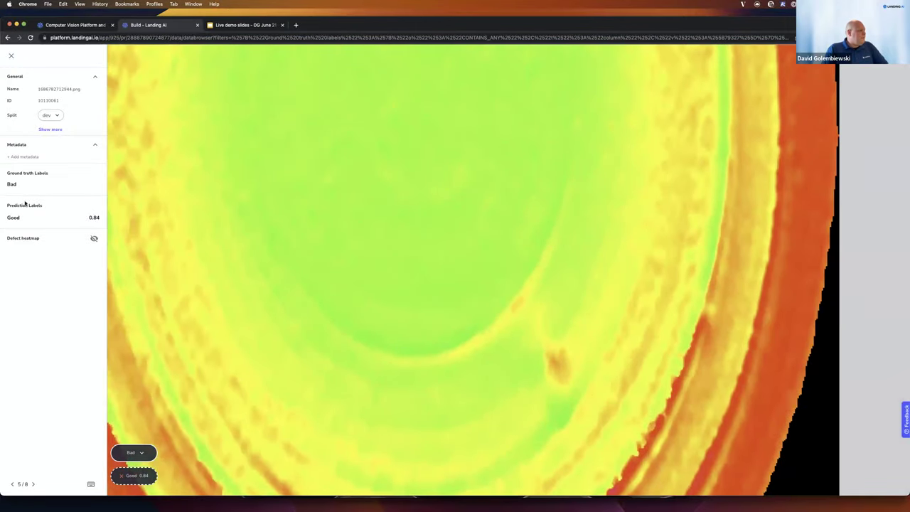
pyautogui.scroll(-5, 458, 374)
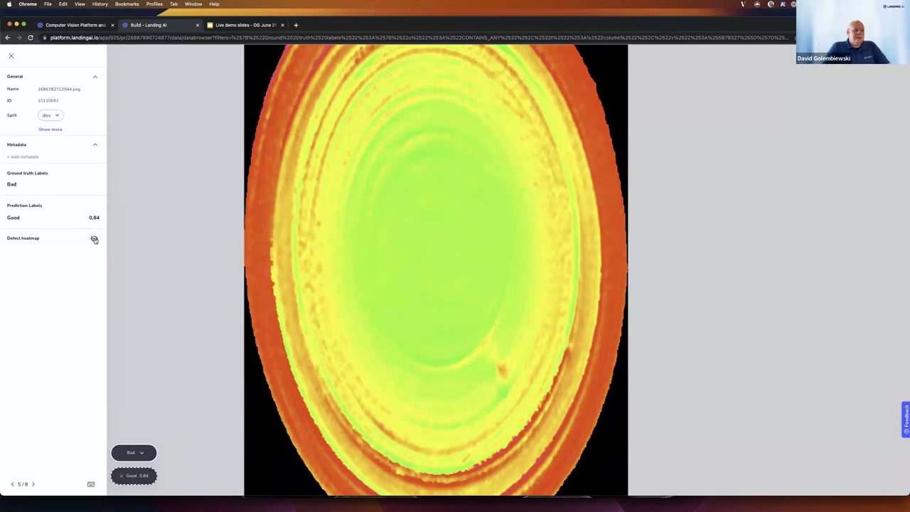
pyautogui.click(95, 240)
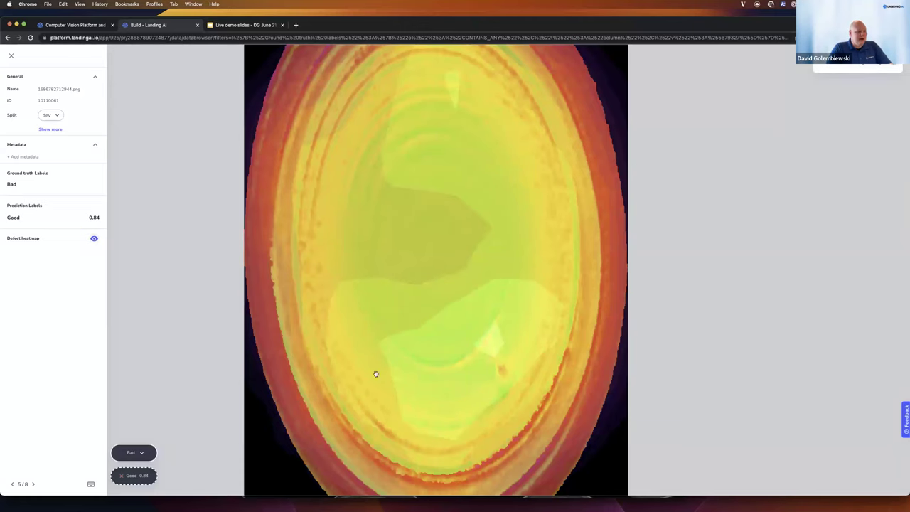
pyautogui.click(12, 58)
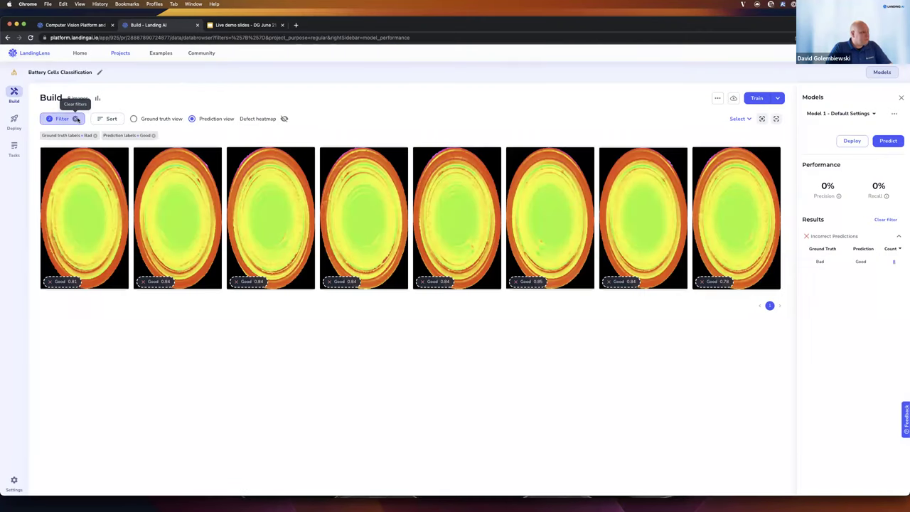
# Clear the image filters and compare all images with and without the defect heatmap, leaving it hidden.
pyautogui.click(76, 120)
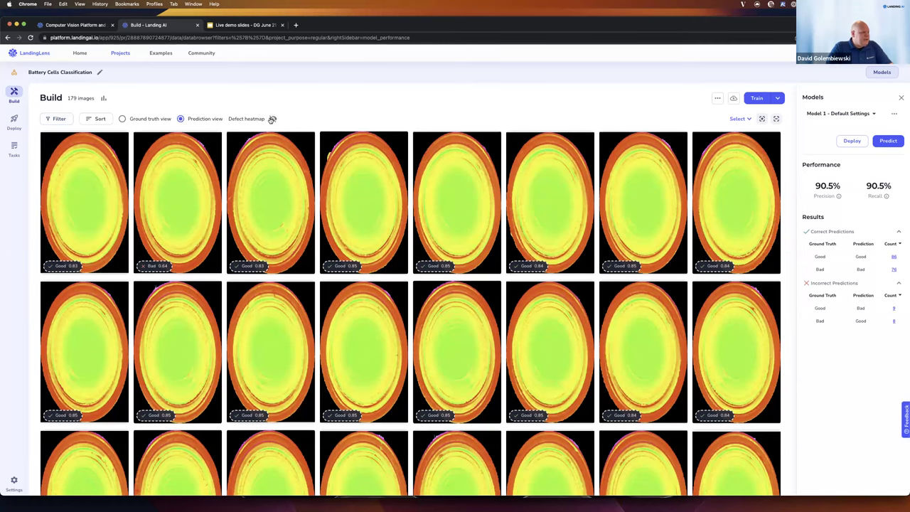
pyautogui.click(272, 120)
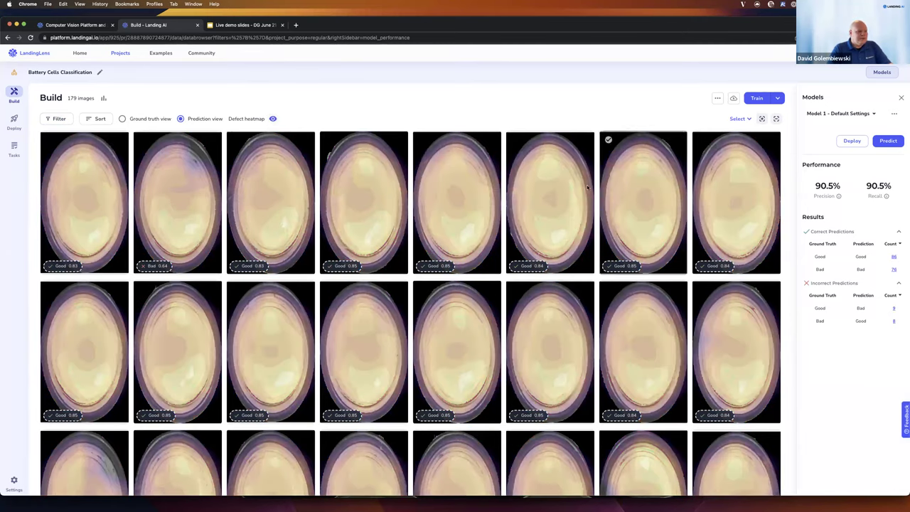
pyautogui.click(272, 120)
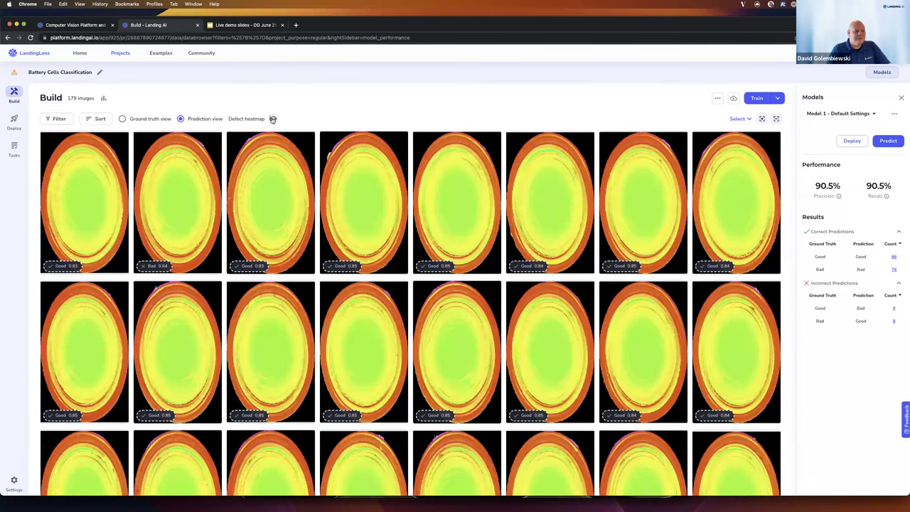
pyautogui.click(272, 119)
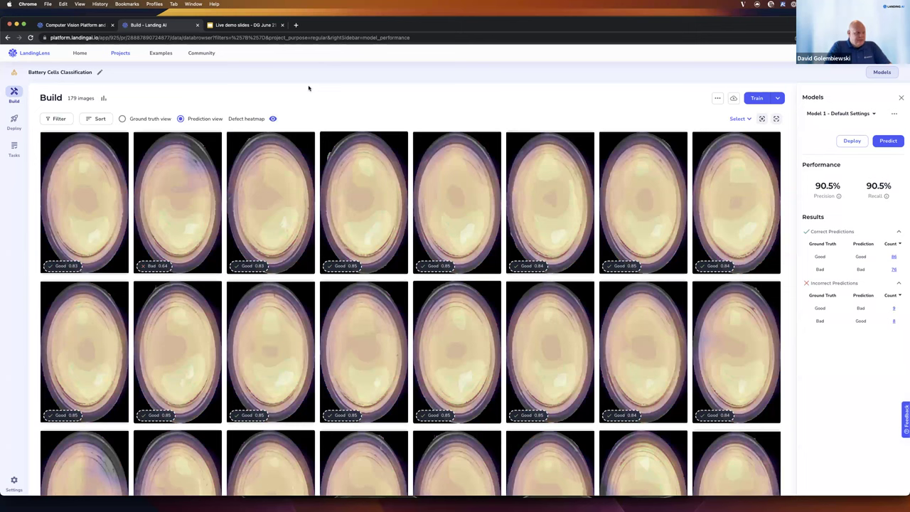
pyautogui.click(272, 119)
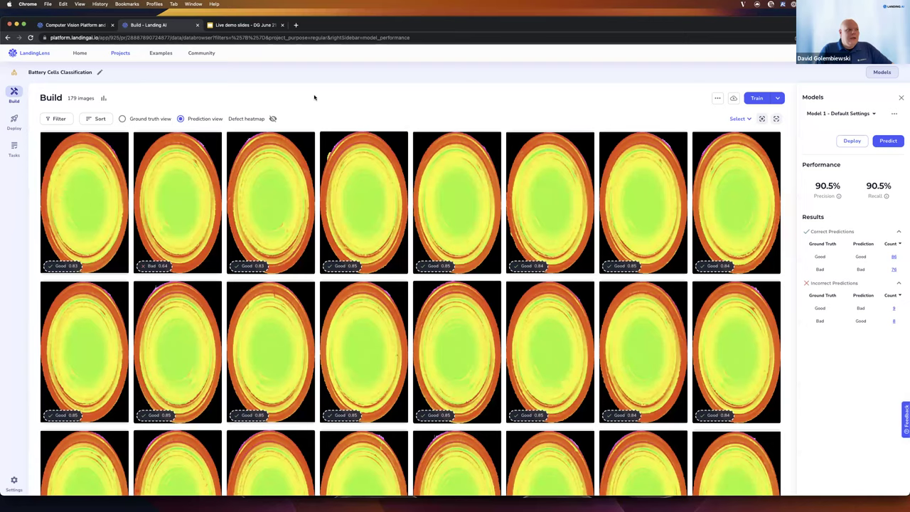
# Switch to the Live demo slides deck in Google Slides and present the Q&A slide.
pyautogui.click(245, 25)
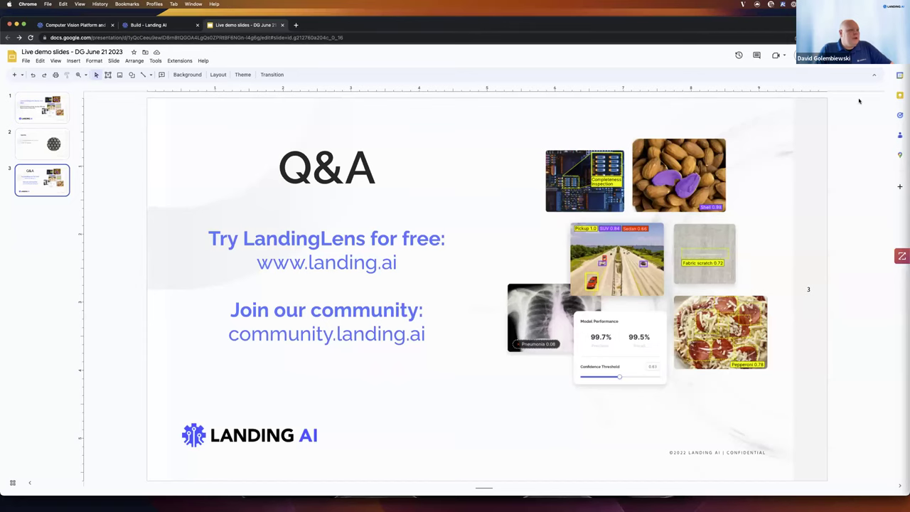
pyautogui.press('super+Return')
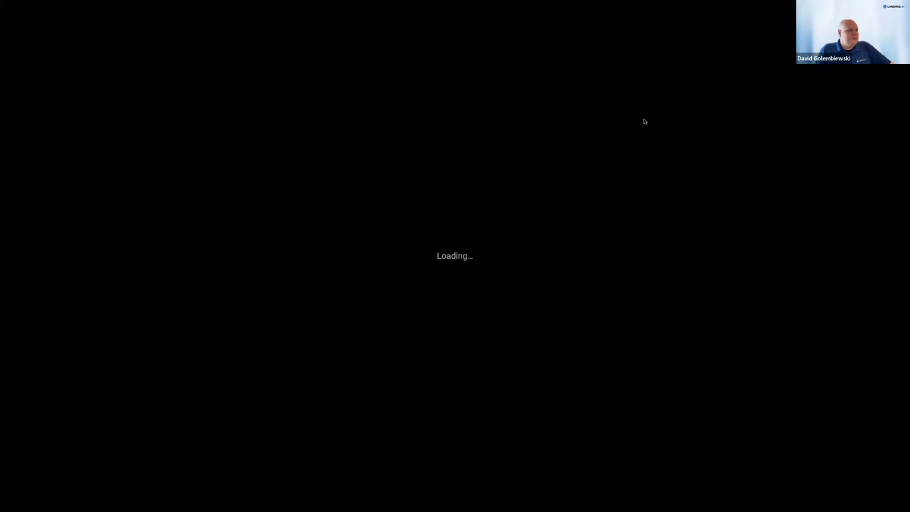
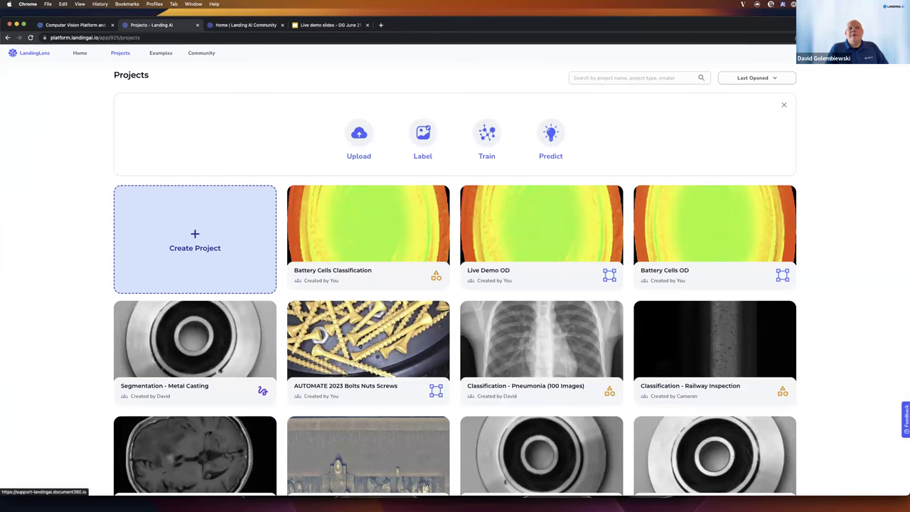
# Open the LandingEdge category in the Landing AI Support Center and read the overview down to the all-in-one workflow diagram.
pyautogui.click(839, 53)
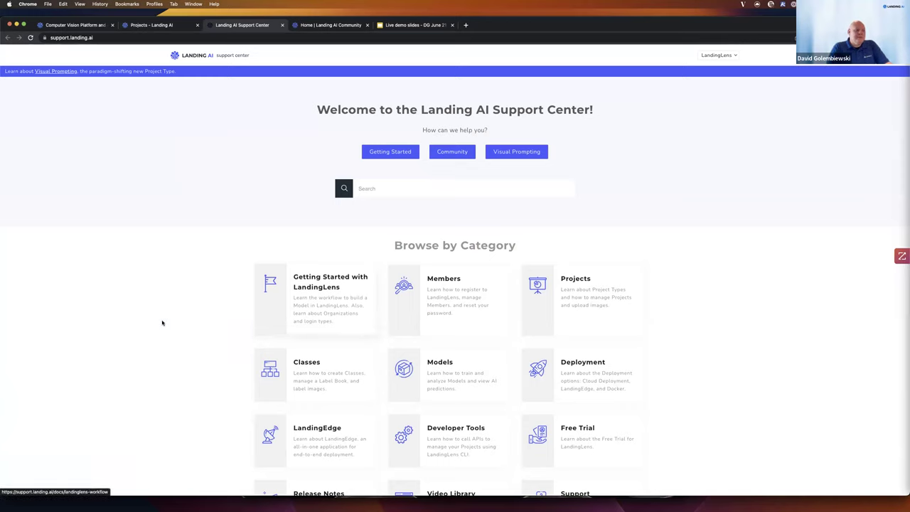
pyautogui.click(310, 438)
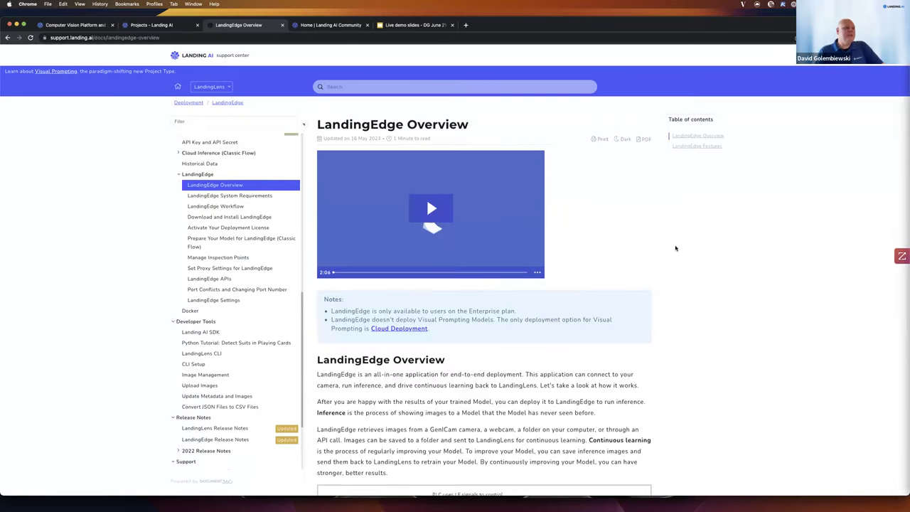
pyautogui.scroll(-3, 677, 249)
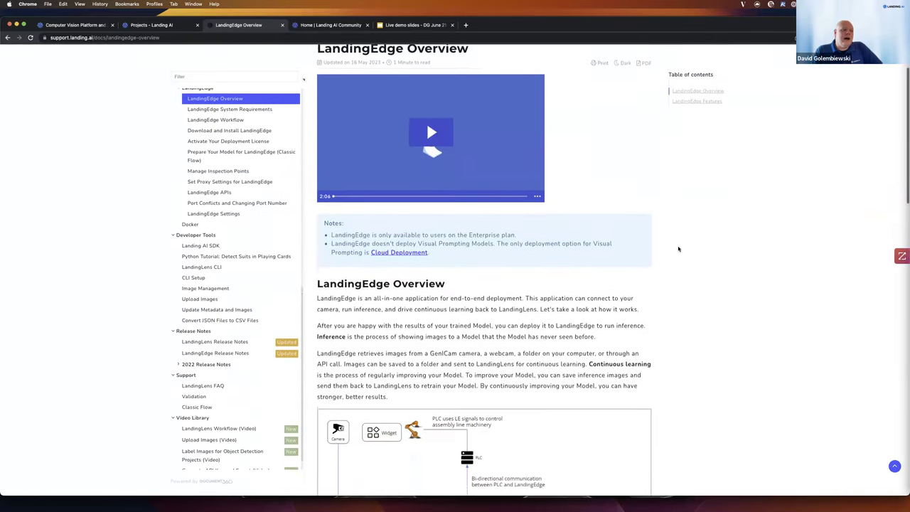
pyautogui.scroll(-4, 678, 249)
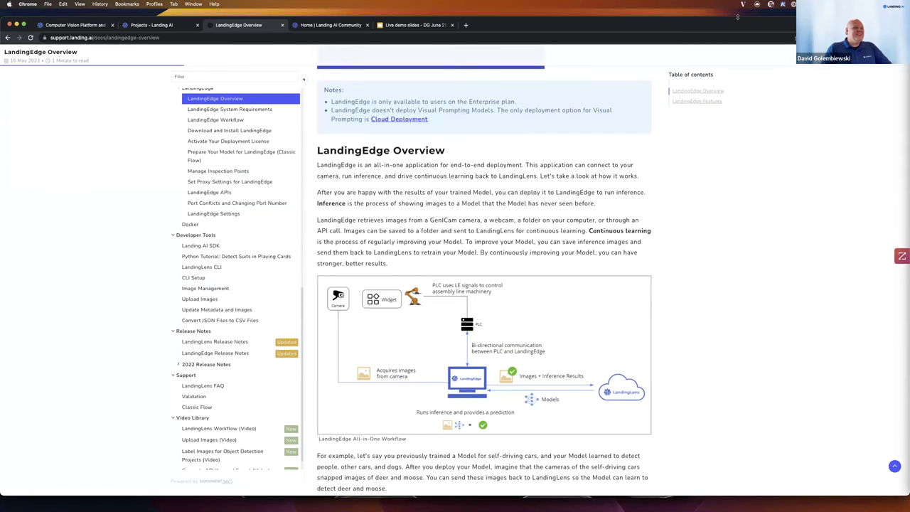
pyautogui.moveTo(736, 24); pyautogui.dragTo(736, 28)
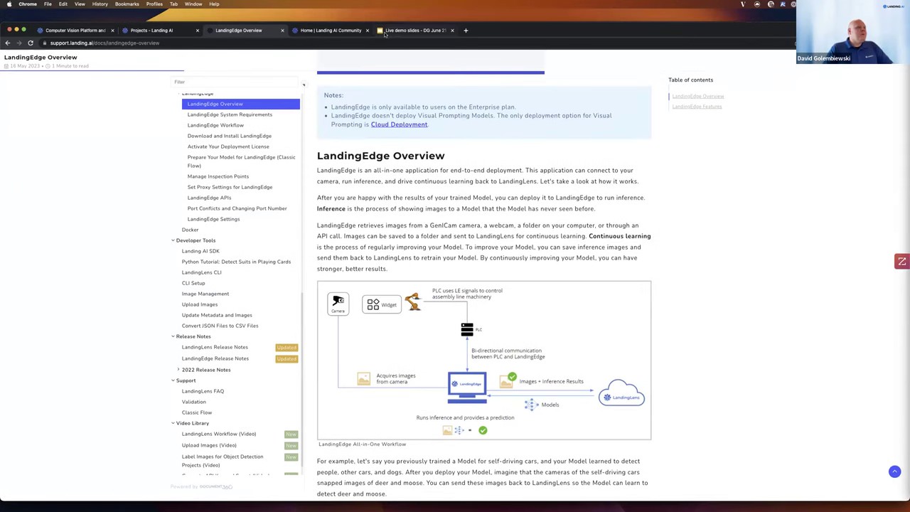
# Return to the Live demo slides deck, show the Q&A slide full screen and exit the slideshow.
pyautogui.click(398, 32)
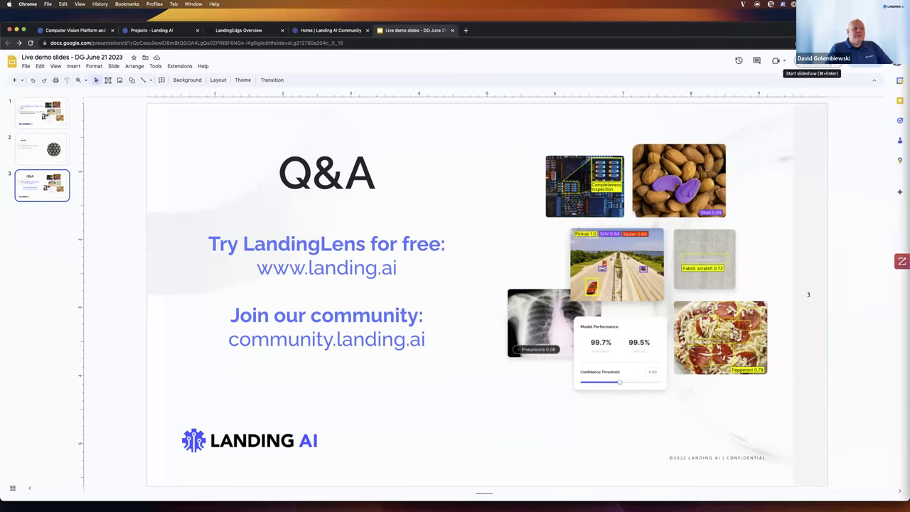
pyautogui.click(811, 62)
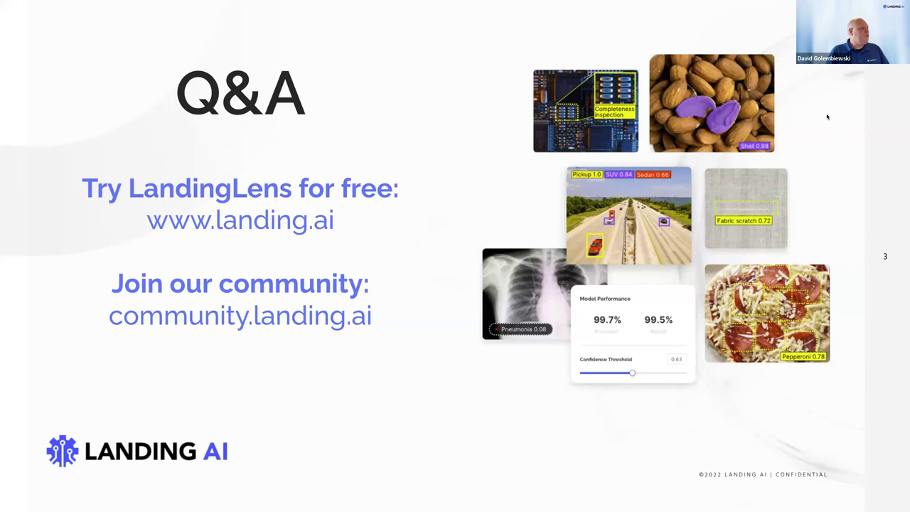
pyautogui.press('Escape')
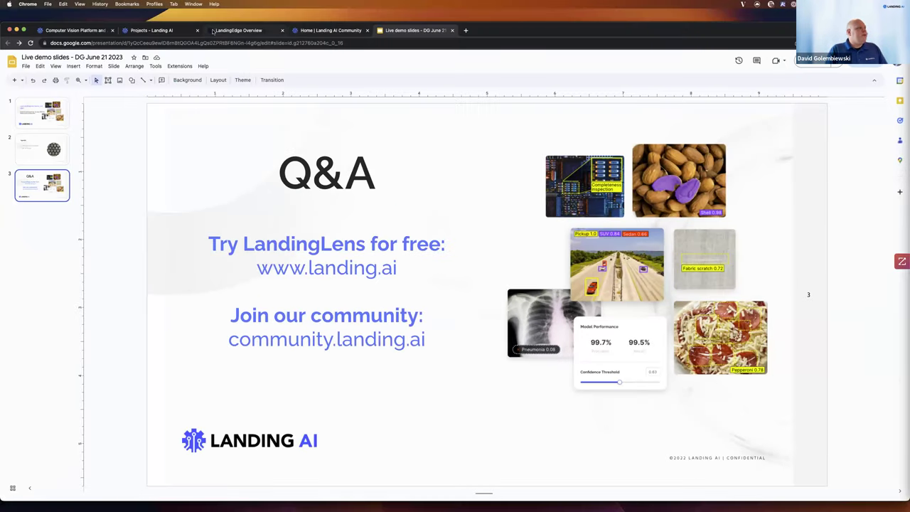
# Switch to LandingLens and create a new project with the Classification project type.
pyautogui.click(171, 31)
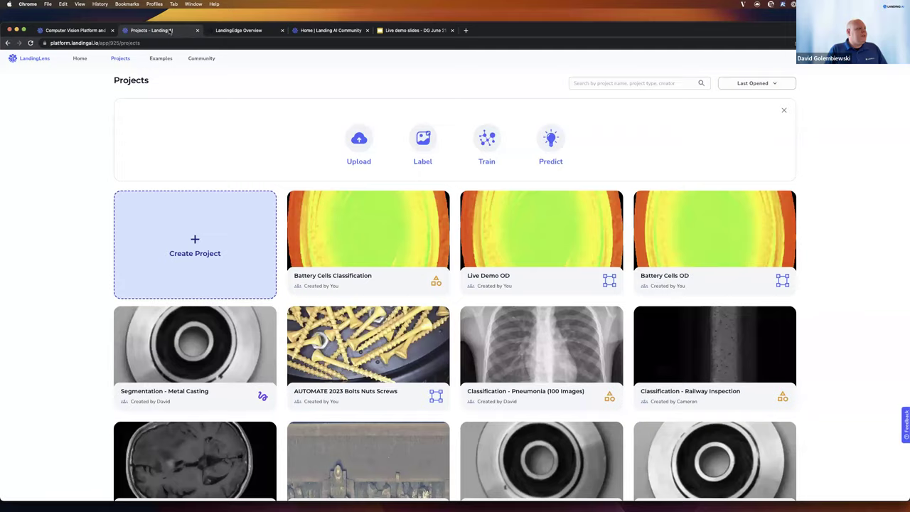
pyautogui.click(199, 250)
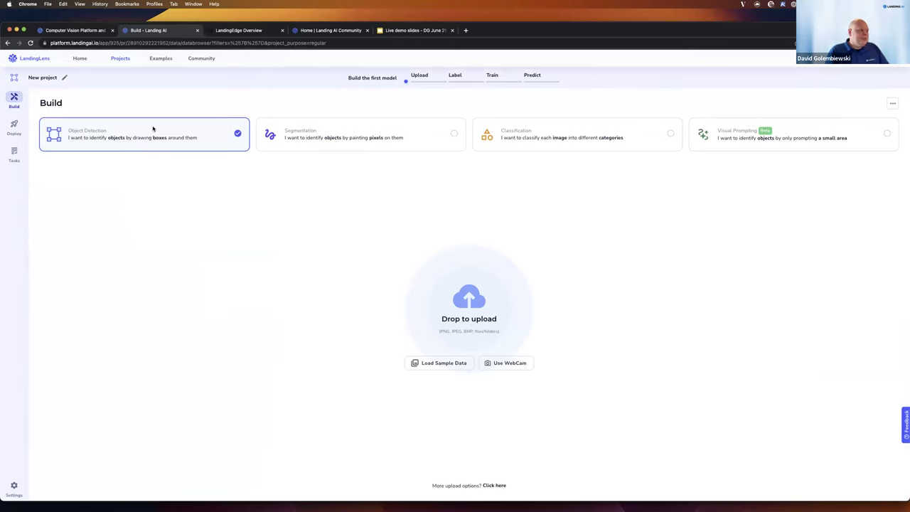
pyautogui.click(605, 139)
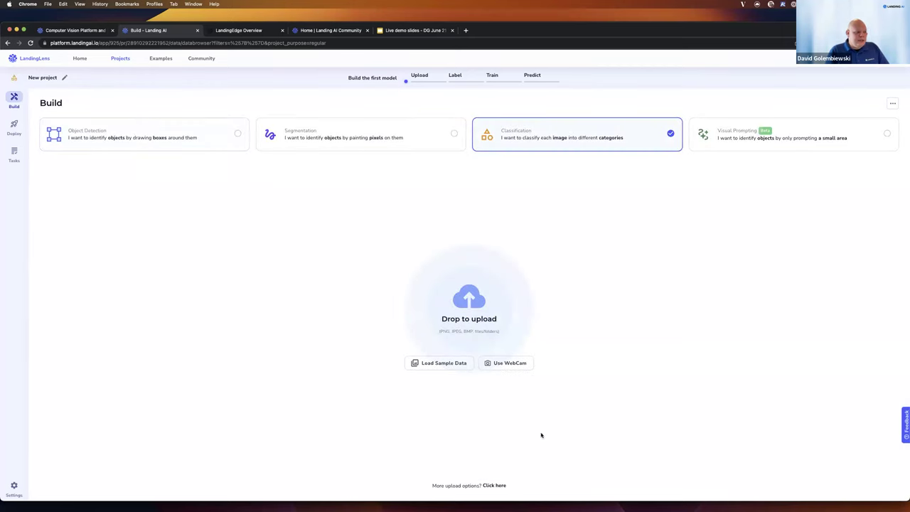
# Upload the Bad and Good folders to the new project as classified images, using the additional upload options.
pyautogui.click(497, 486)
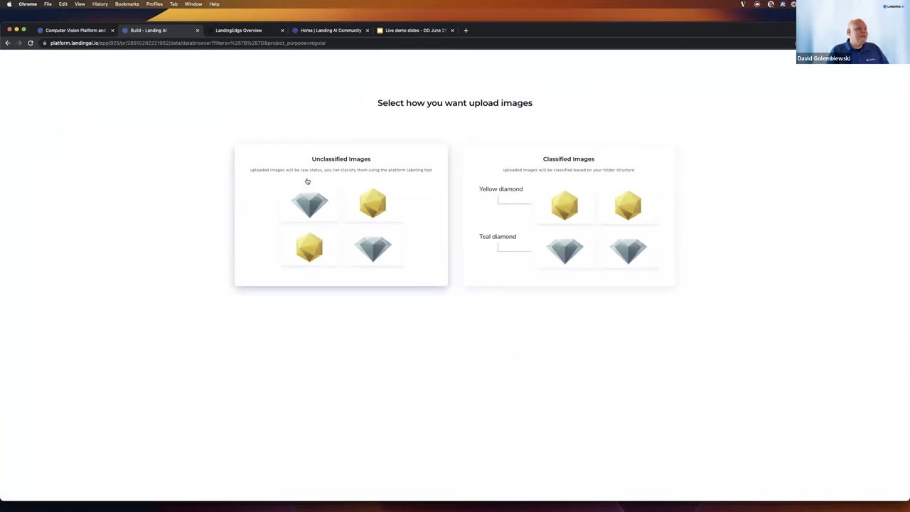
pyautogui.click(590, 217)
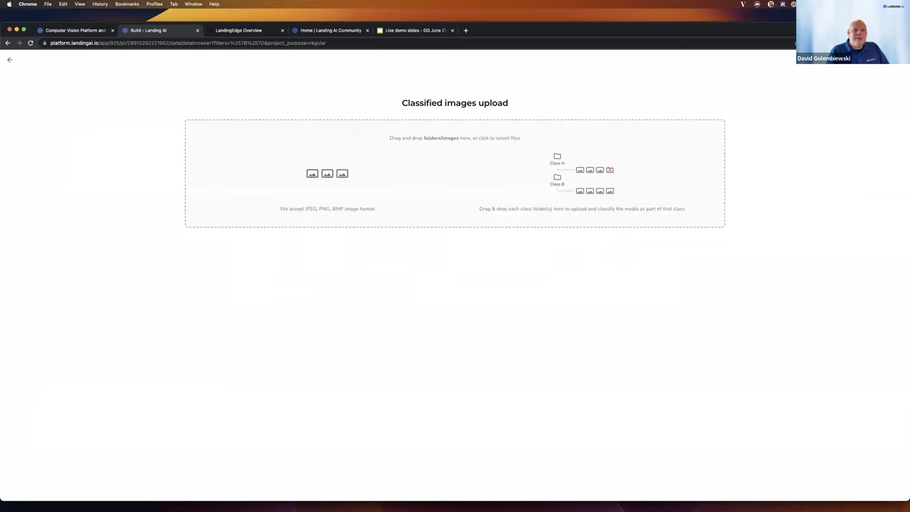
pyautogui.moveTo(730, 242); pyautogui.dragTo(534, 192)
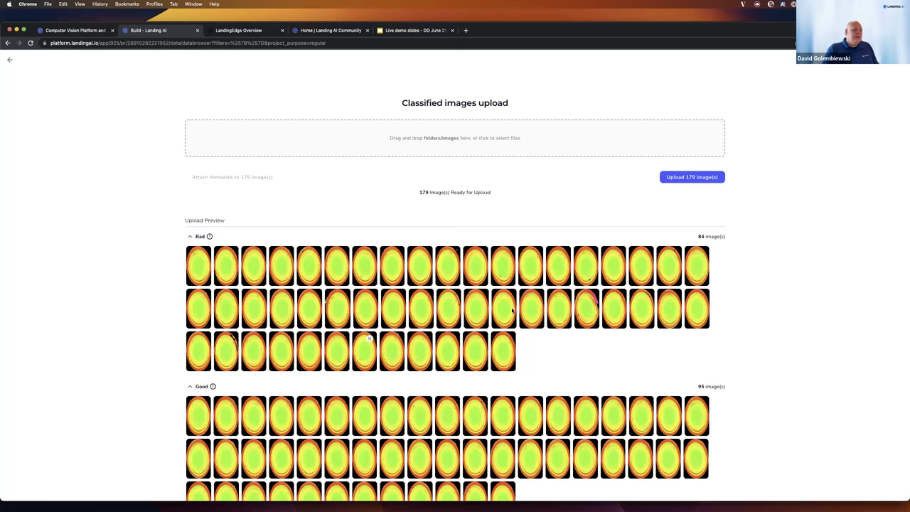
pyautogui.click(681, 177)
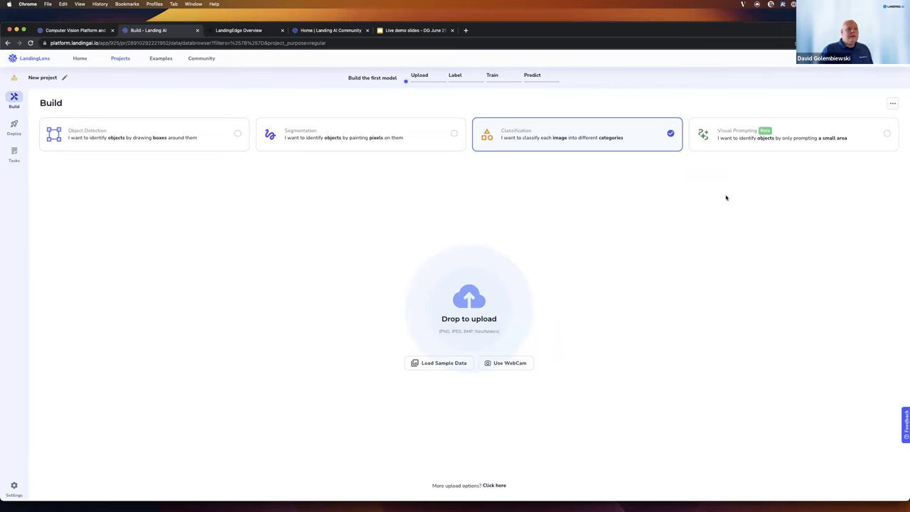
pyautogui.moveTo(823, 60)
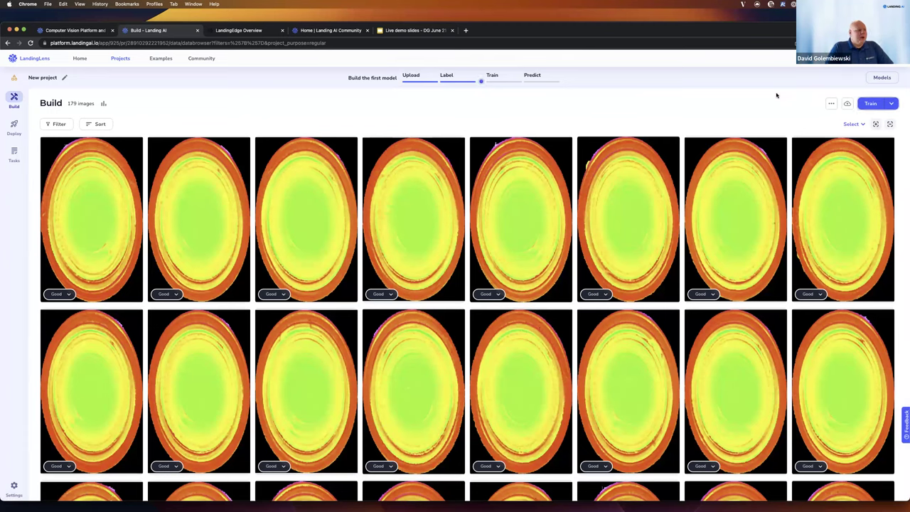
# Go back to the Google Slides deck, present its Q&A slide and leave presentation mode.
pyautogui.click(384, 32)
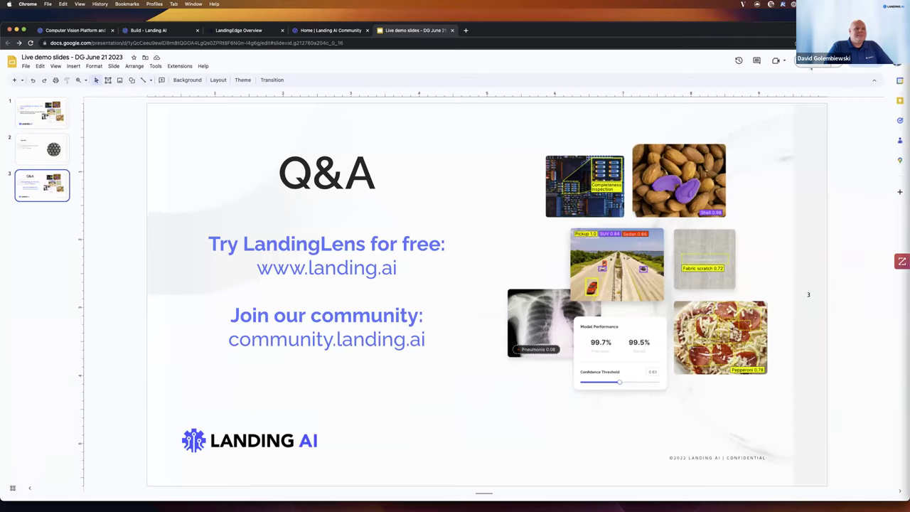
pyautogui.click(810, 60)
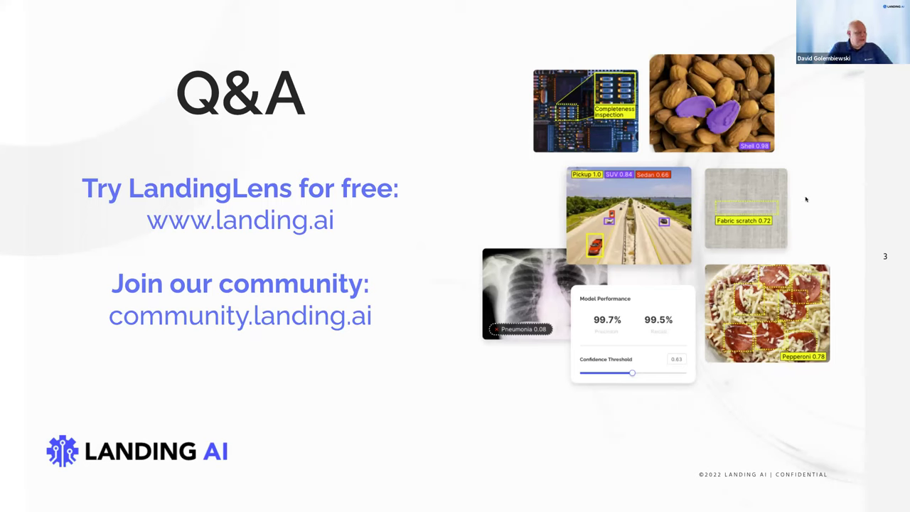
pyautogui.press('Escape')
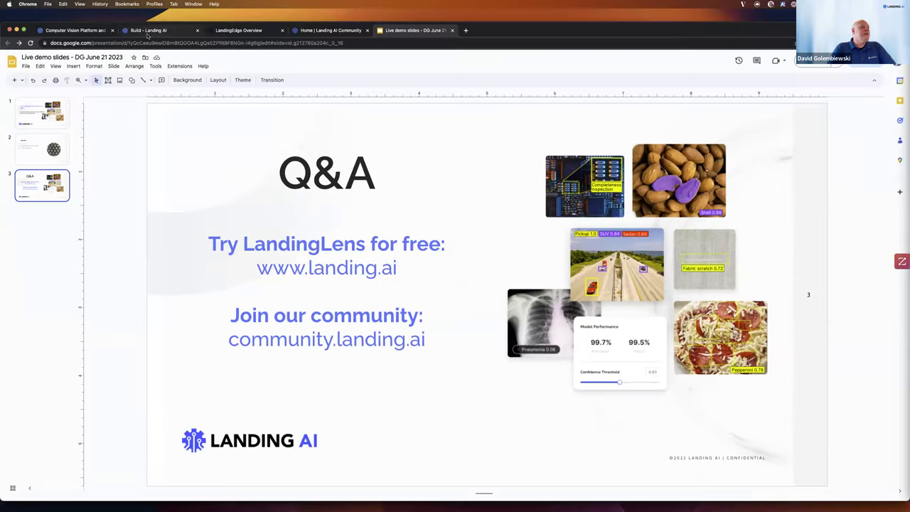
# Point out the Contact Us link on the Landing AI home page, and return to presenting the Q&A slide.
pyautogui.click(69, 31)
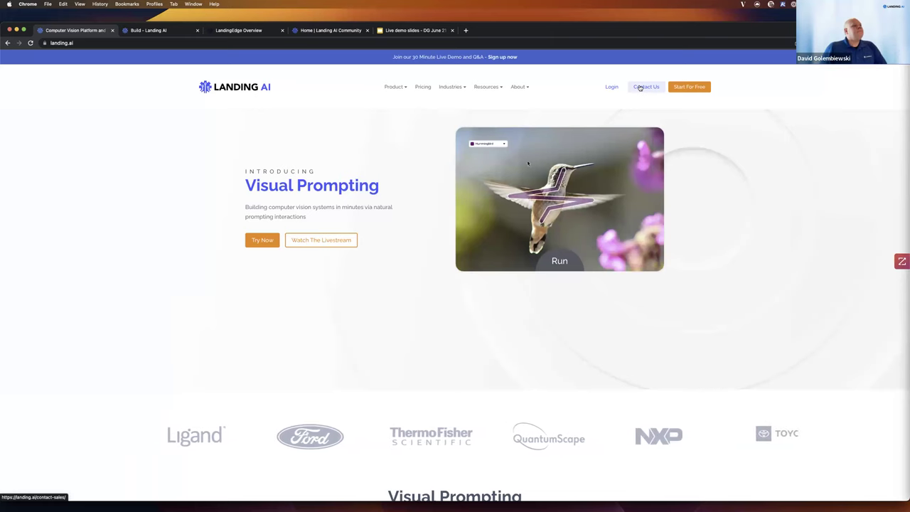
pyautogui.press('super+5')
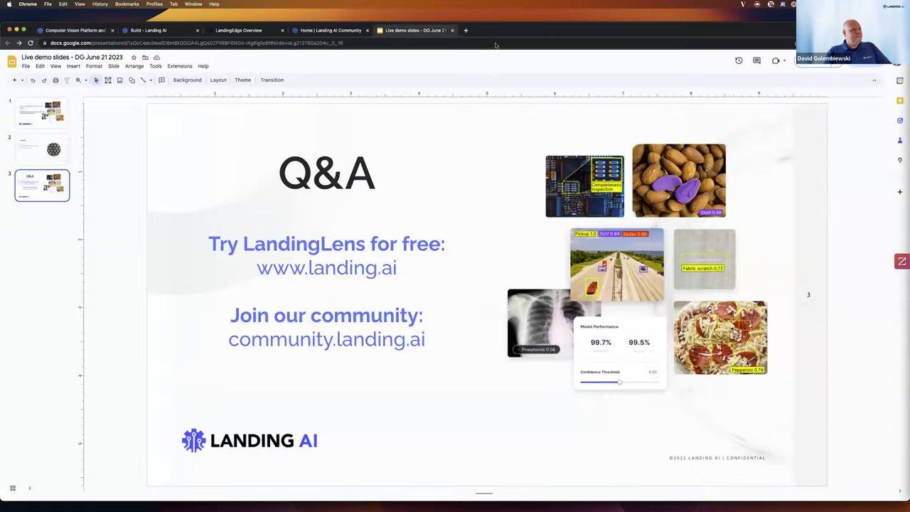
pyautogui.press('super+Return')
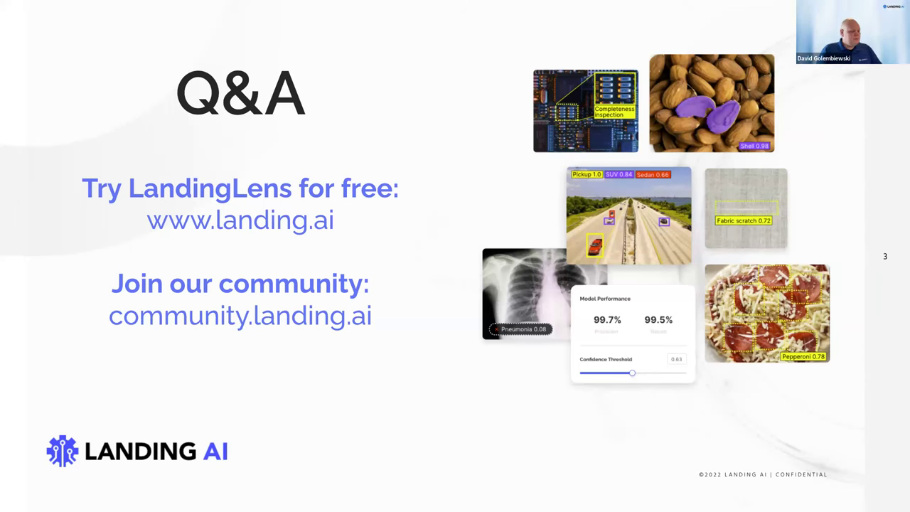
# Leave the slide presentation, switch back to LandingLens and open the Live Demo OD project.
pyautogui.press('Escape')
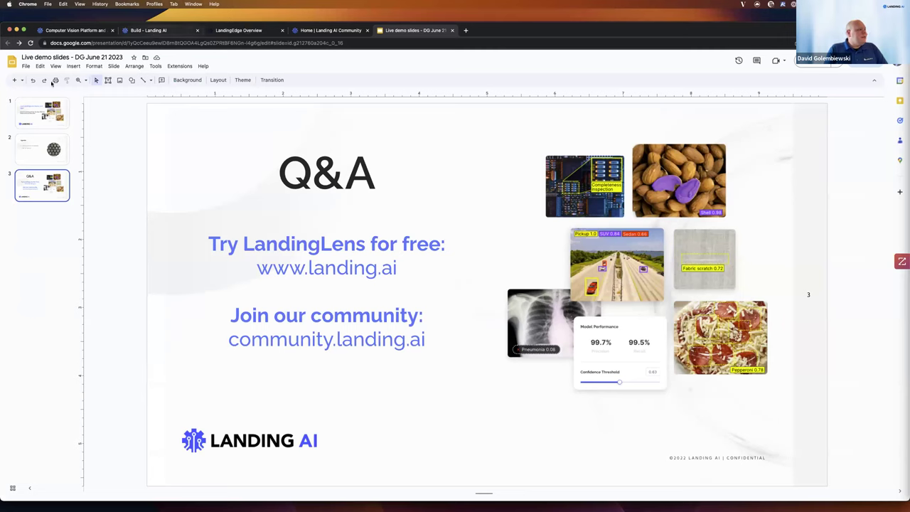
pyautogui.press('super+2')
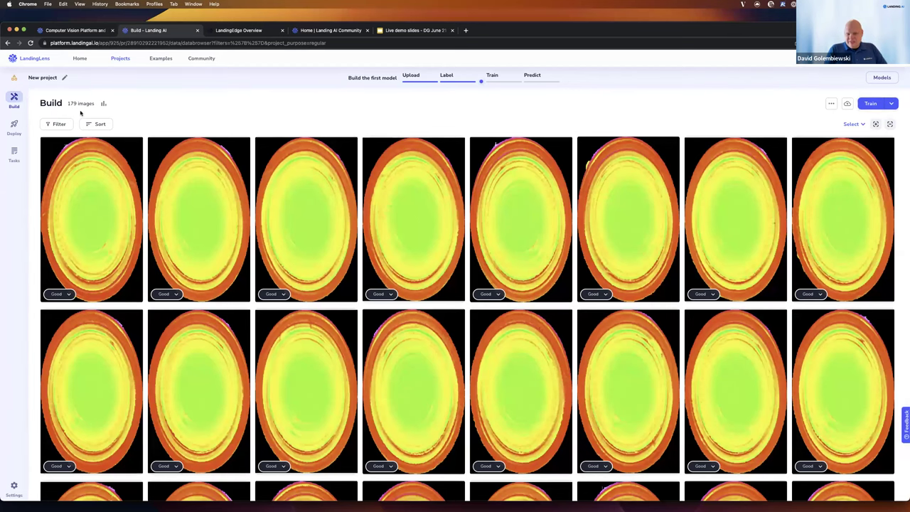
pyautogui.click(96, 126)
pyautogui.click(164, 97)
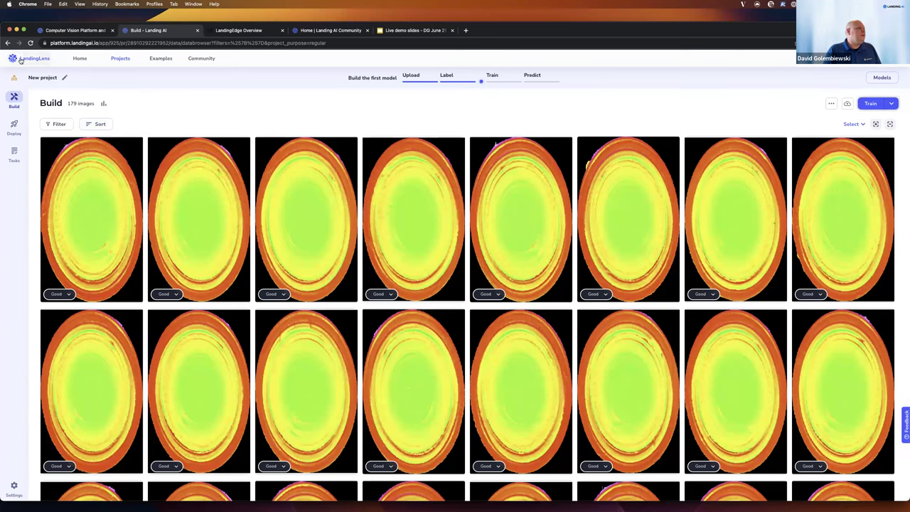
pyautogui.click(21, 60)
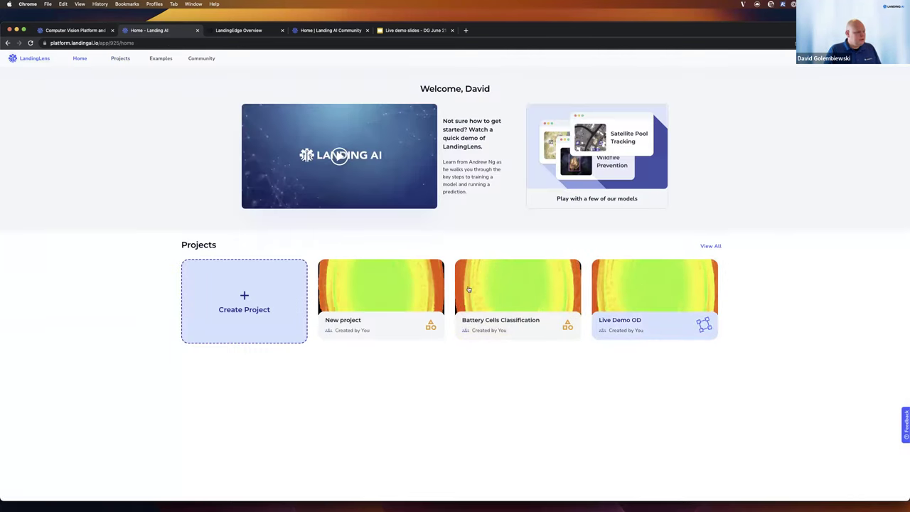
pyautogui.click(642, 289)
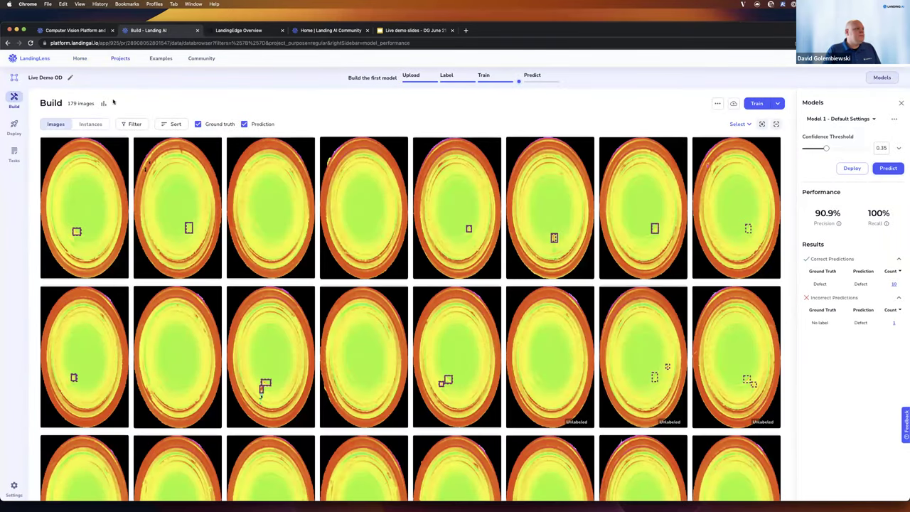
# Look at the Split filter options without applying any, and browse the predictions on the unlabeled images.
pyautogui.click(135, 126)
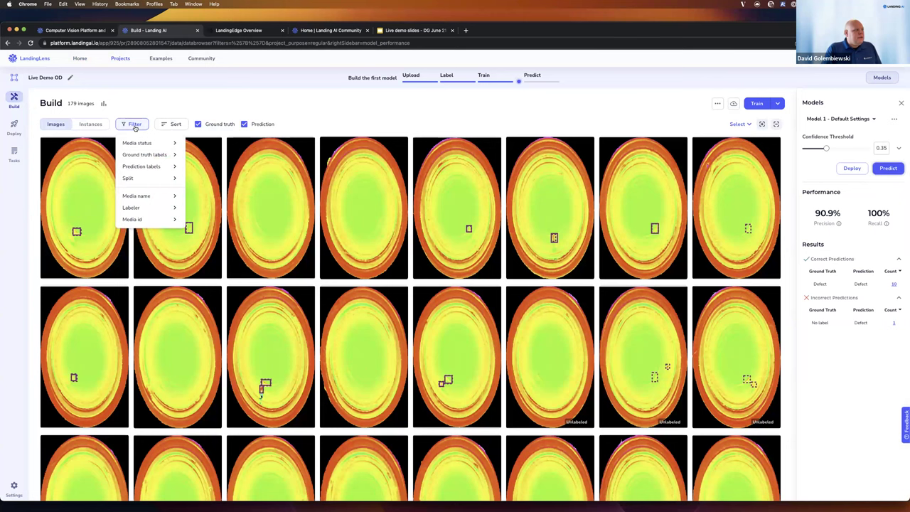
pyautogui.click(160, 178)
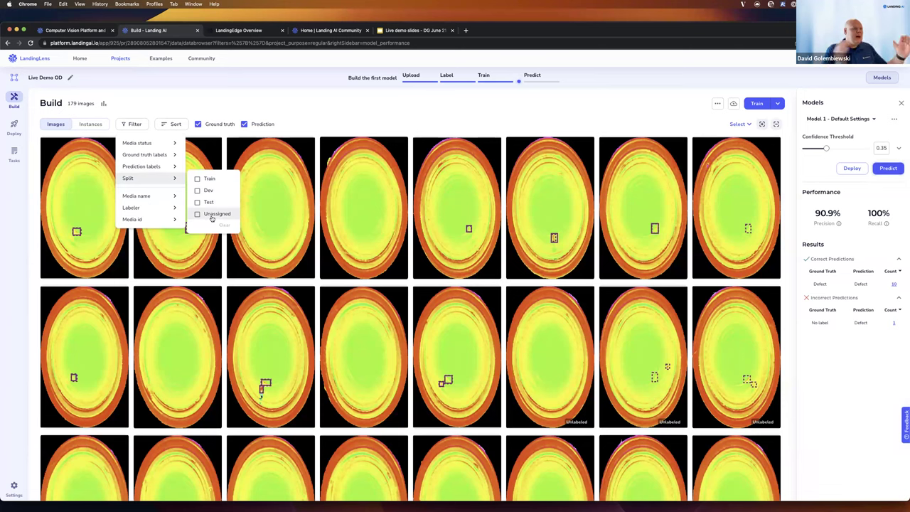
pyautogui.click(449, 114)
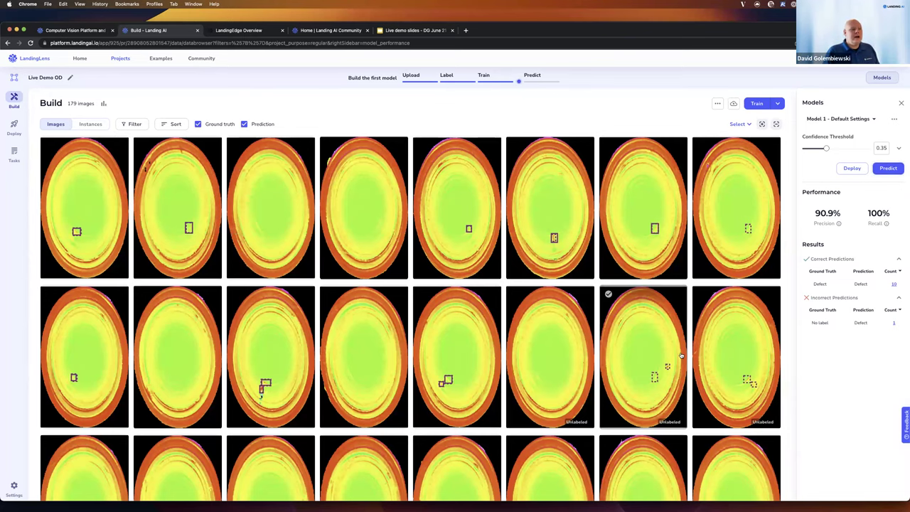
pyautogui.scroll(-2, 700, 324)
pyautogui.scroll(-4, 703, 326)
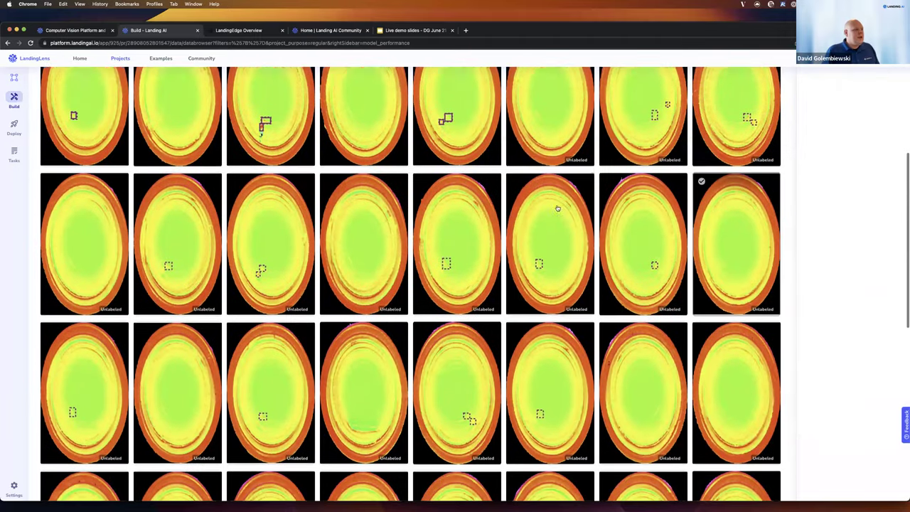
pyautogui.scroll(4, 559, 213)
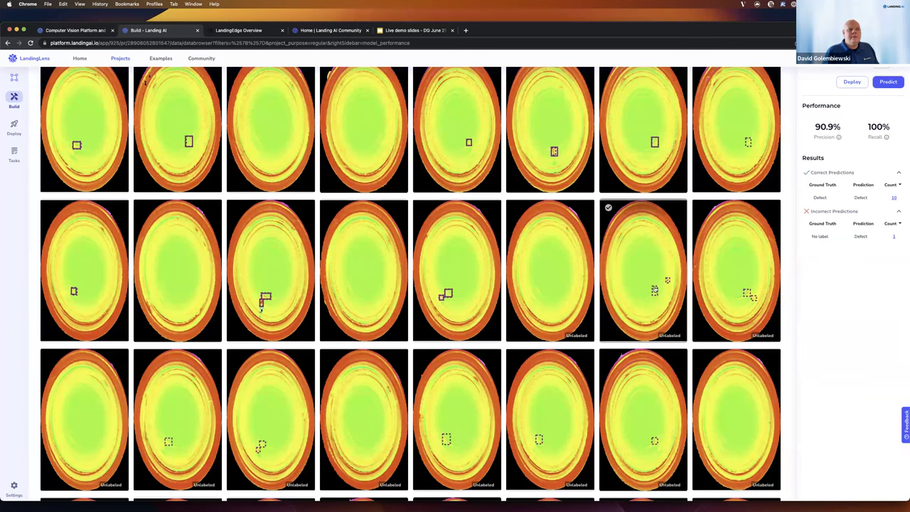
# Open an unlabeled cell image with two predicted defects, inspect the predictions and their details up close, and close the image.
pyautogui.click(664, 292)
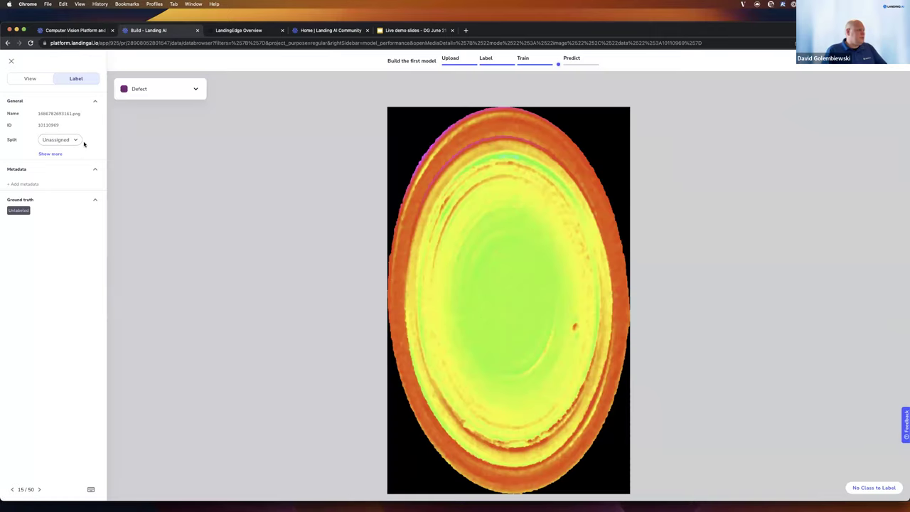
pyautogui.click(31, 78)
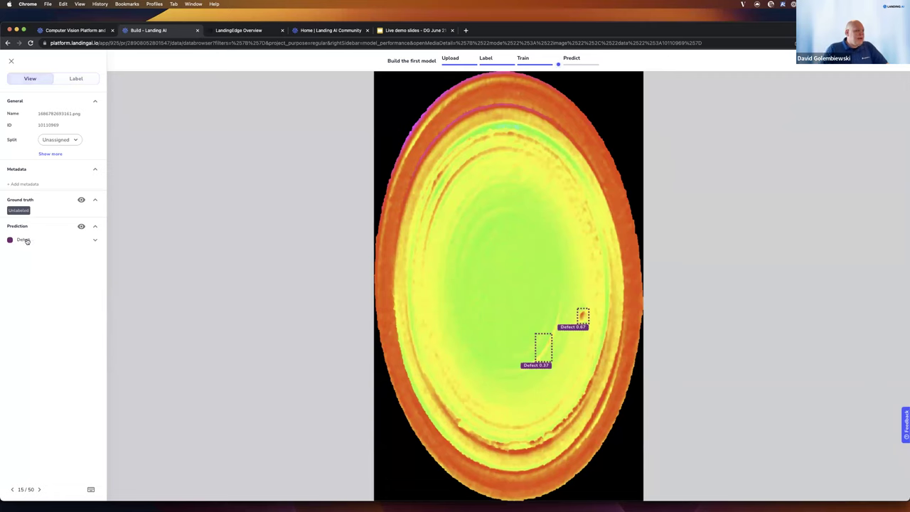
pyautogui.scroll(5, 555, 345)
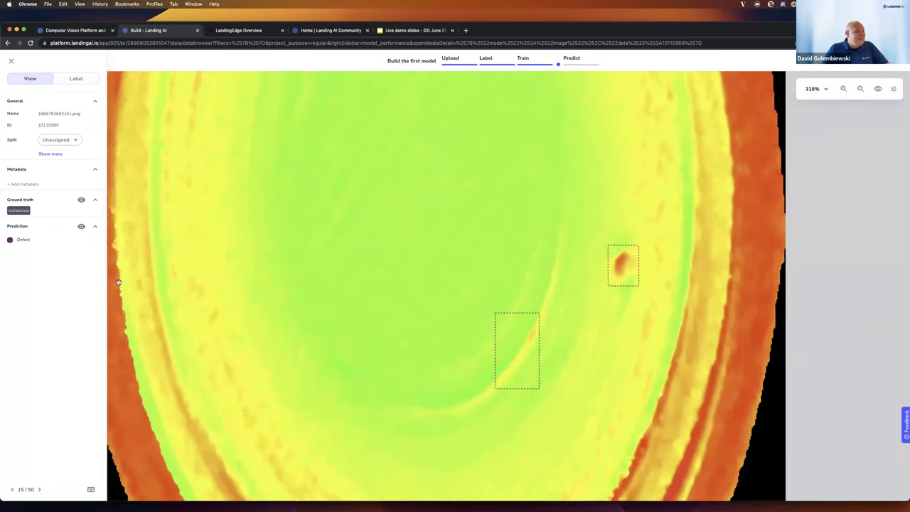
pyautogui.click(48, 240)
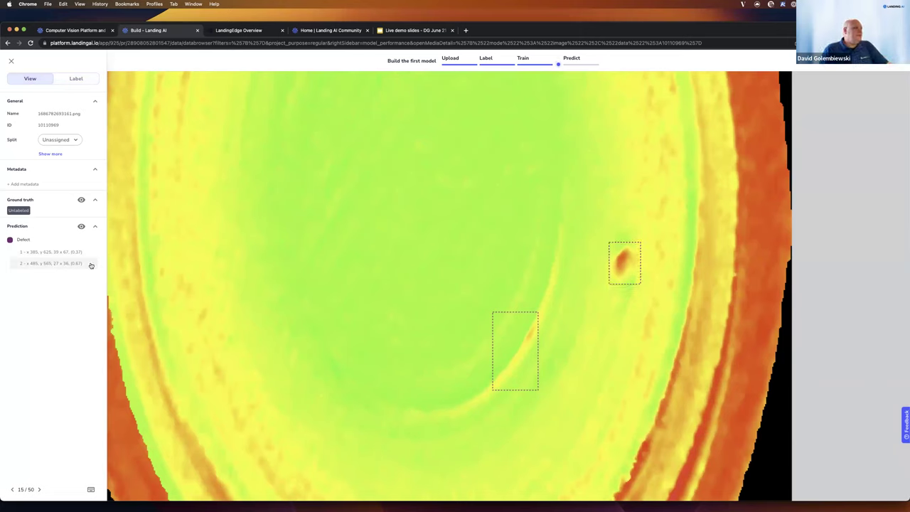
pyautogui.press('Escape')
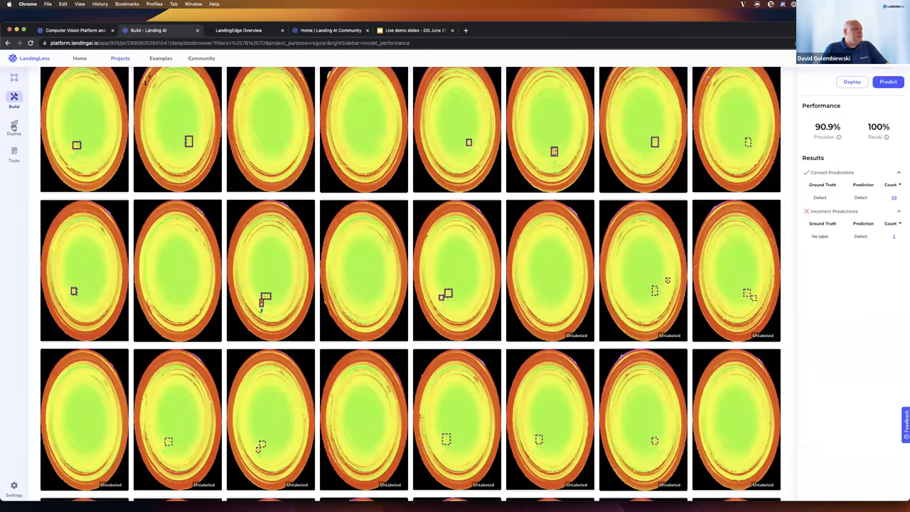
# Create a cloud deployment endpoint named "Endpoint 1" and deploy Model 1 - Default Settings to it.
pyautogui.click(14, 126)
pyautogui.click(385, 277)
pyautogui.write('End')
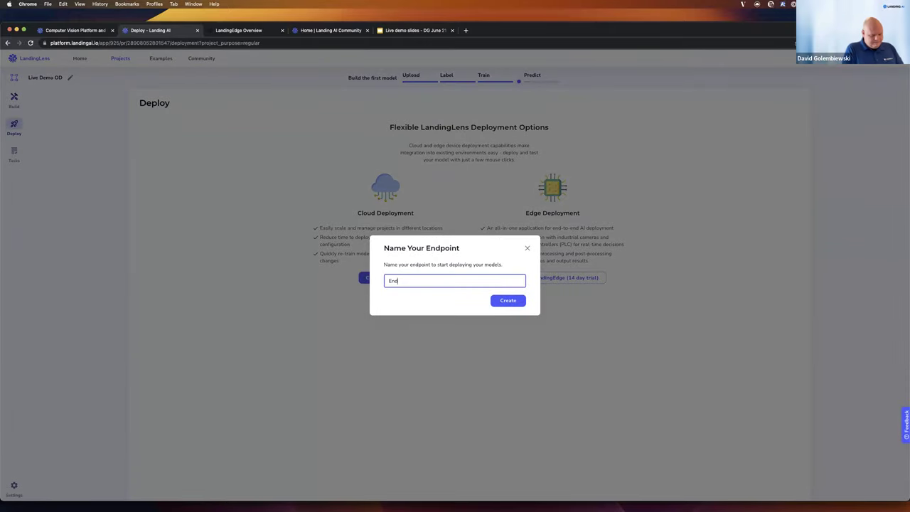
pyautogui.write('point 1')
pyautogui.click(508, 300)
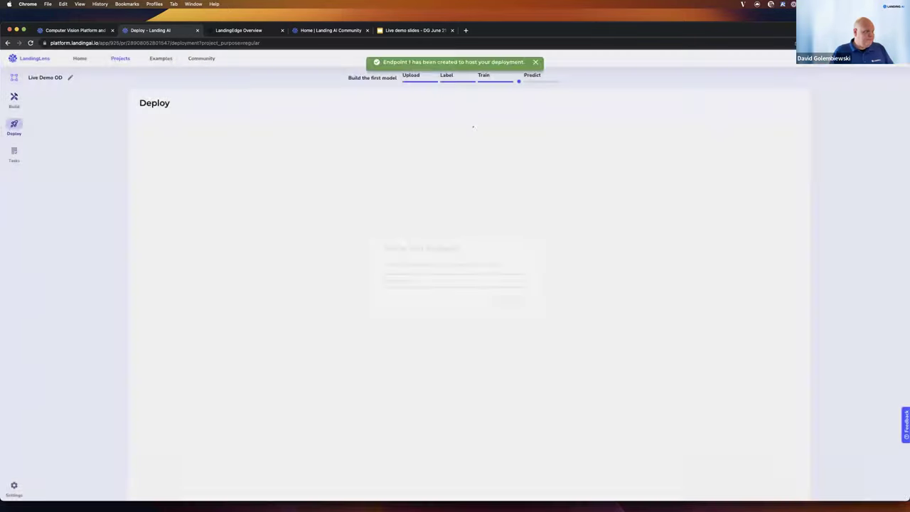
pyautogui.click(369, 317)
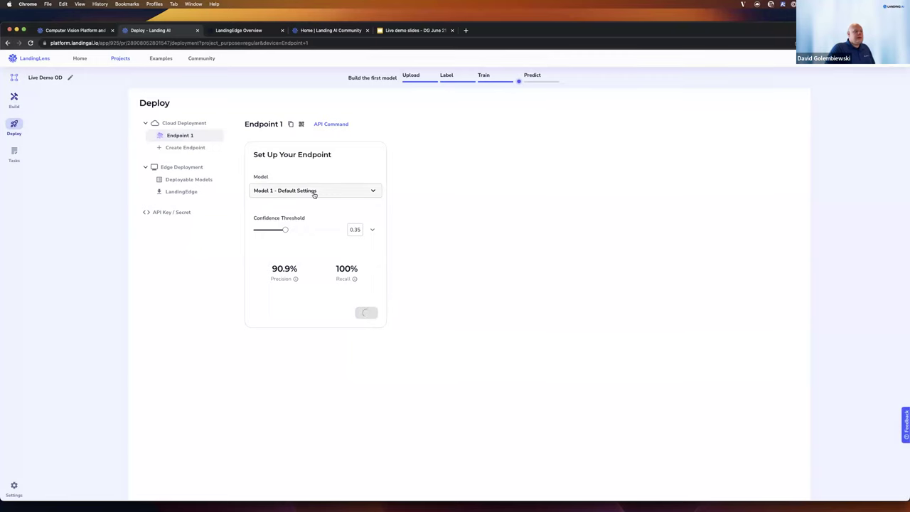
# Reopen the deployment page of the Live Demo OD project and deploy the model to Endpoint 1 again.
pyautogui.click(25, 61)
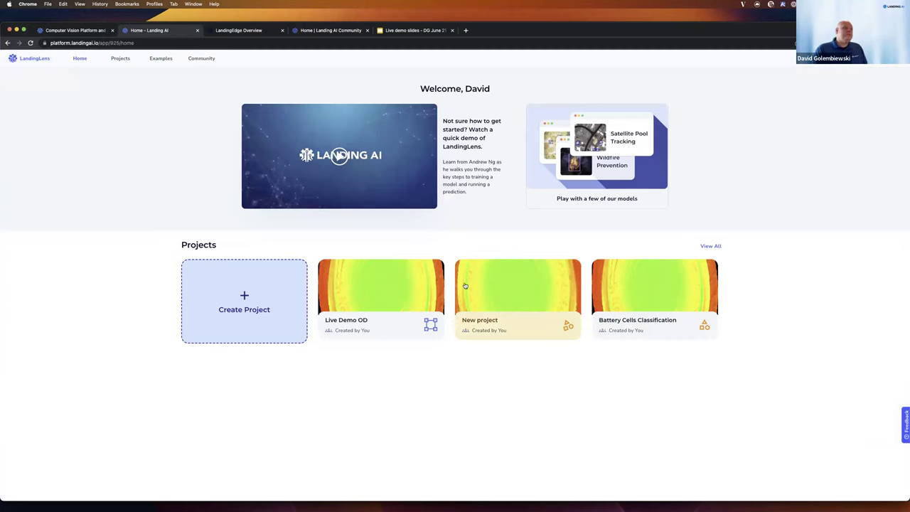
pyautogui.click(389, 286)
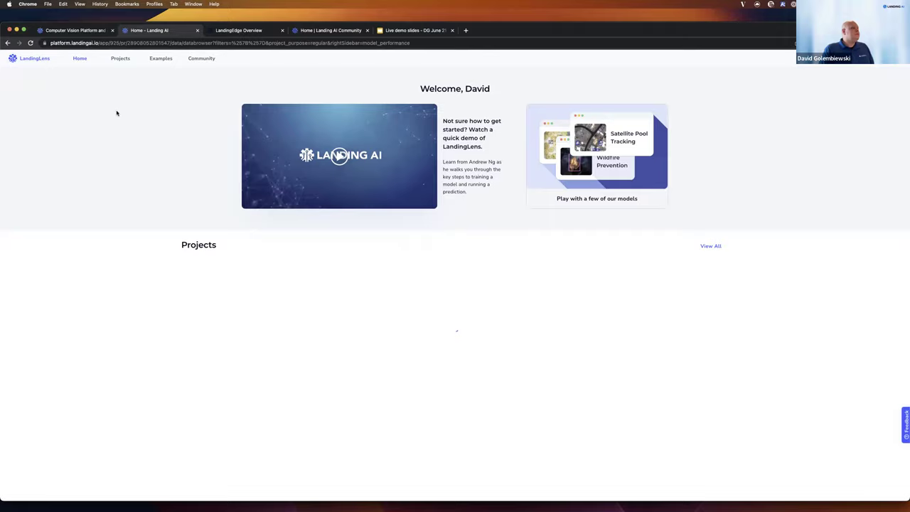
pyautogui.click(20, 132)
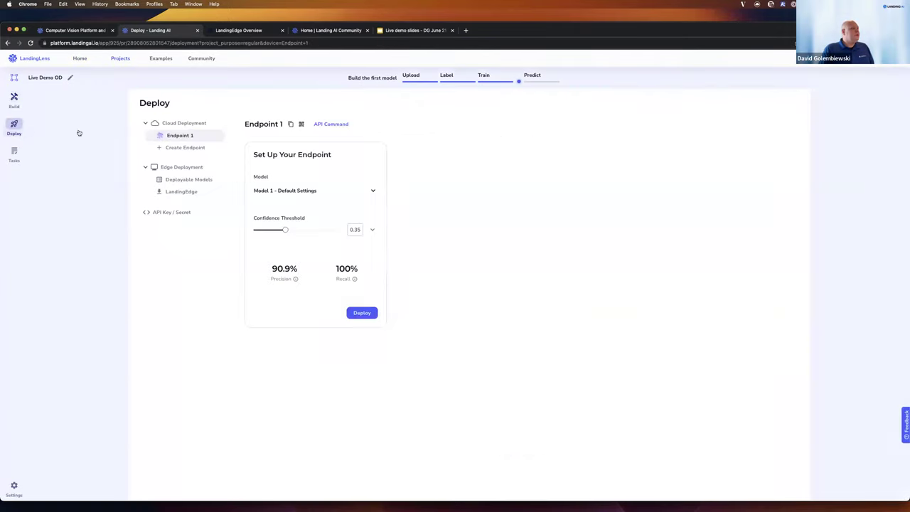
pyautogui.click(362, 313)
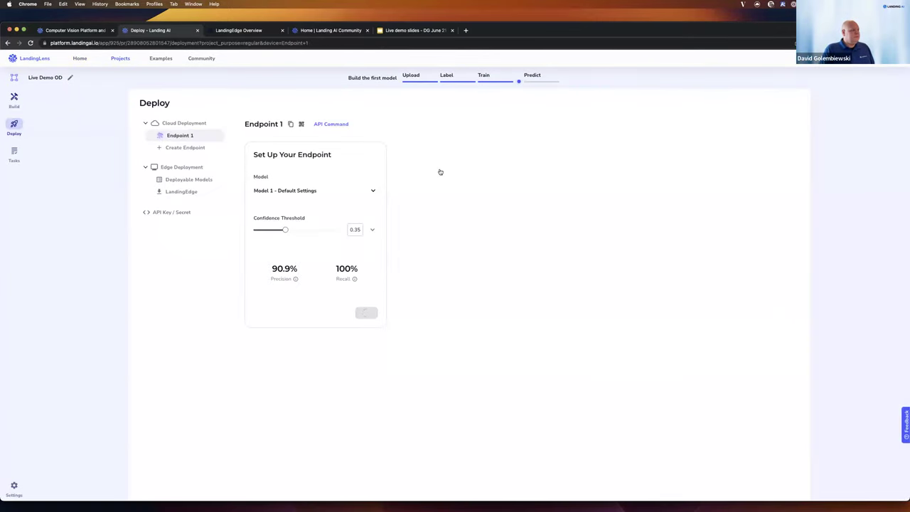
# Open the Battery Cells OD project from the full project list and show its Endpoint 1 deployment.
pyautogui.click(23, 56)
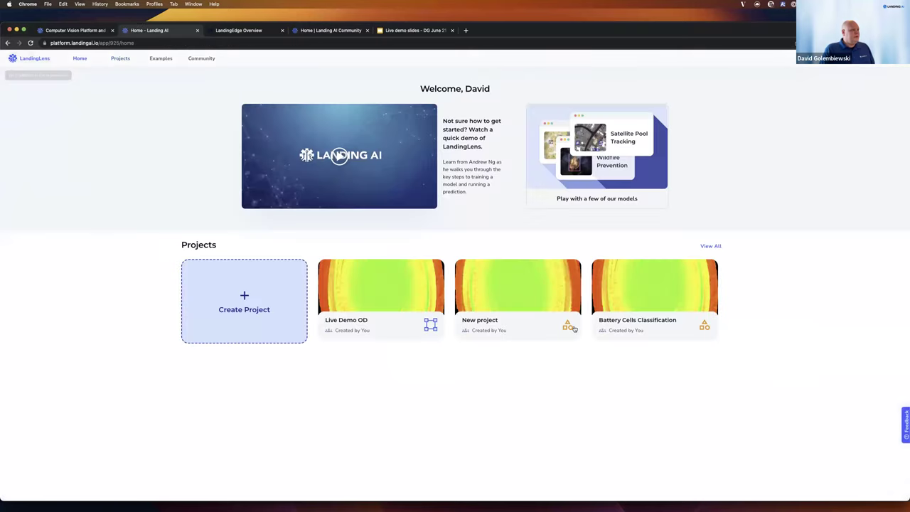
pyautogui.click(712, 246)
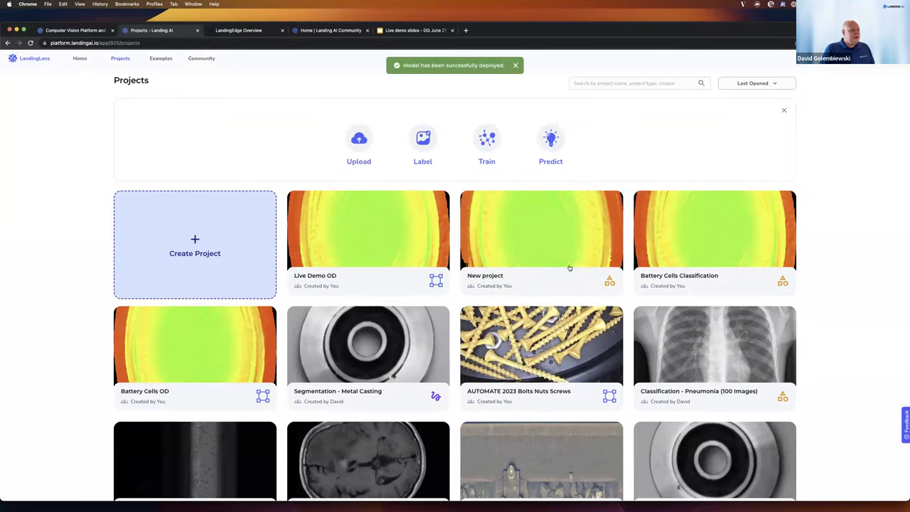
pyautogui.click(183, 350)
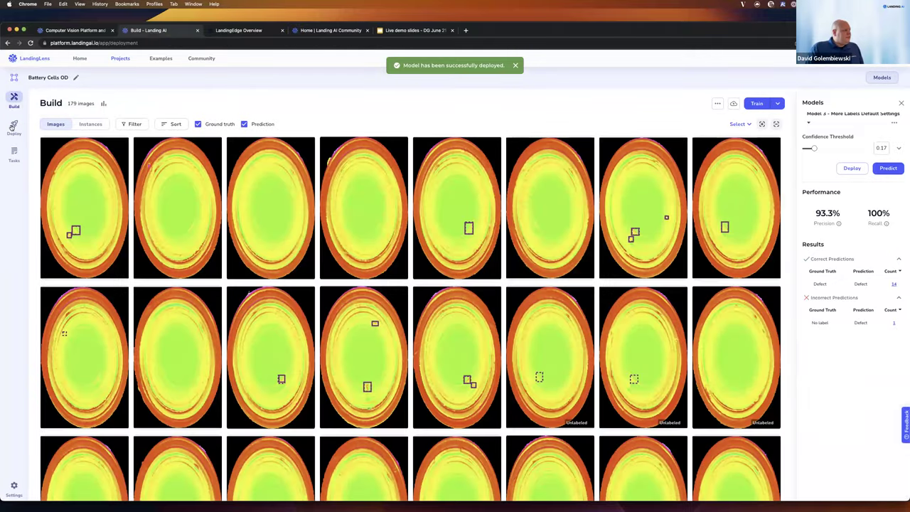
pyautogui.click(13, 127)
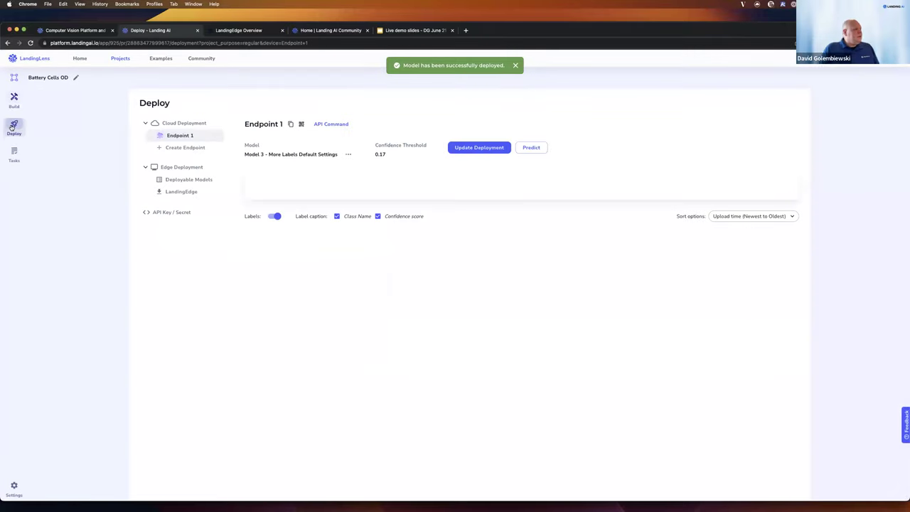
# Run predictions with the deployed model on two cell images from the Cells folder.
pyautogui.click(531, 148)
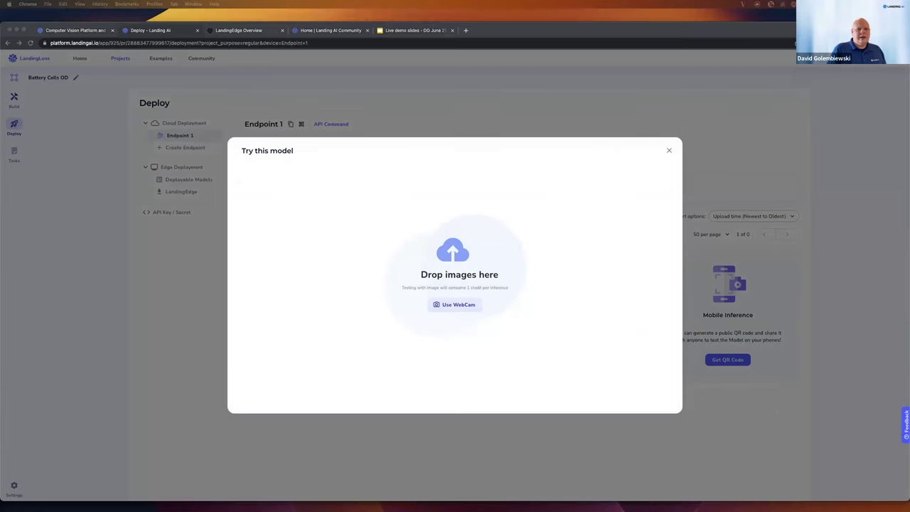
pyautogui.moveTo(909, 283); pyautogui.dragTo(490, 274)
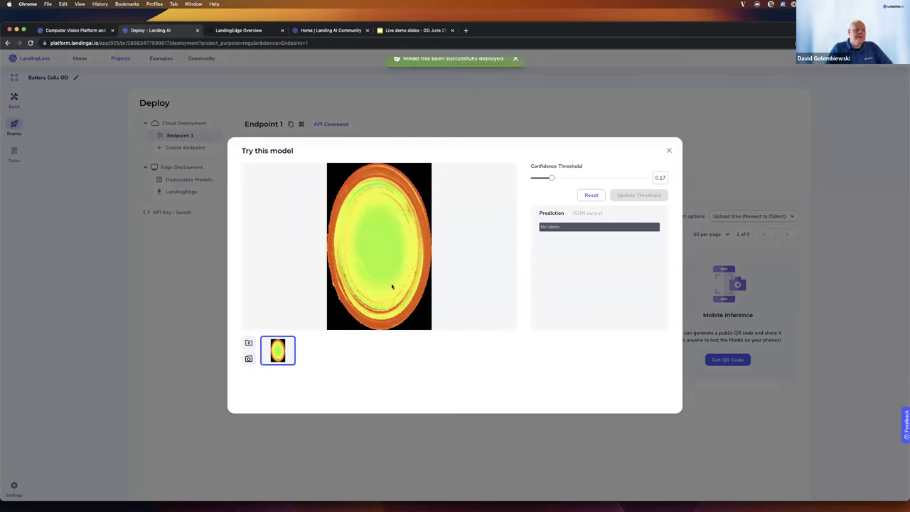
pyautogui.press('super+Tab')
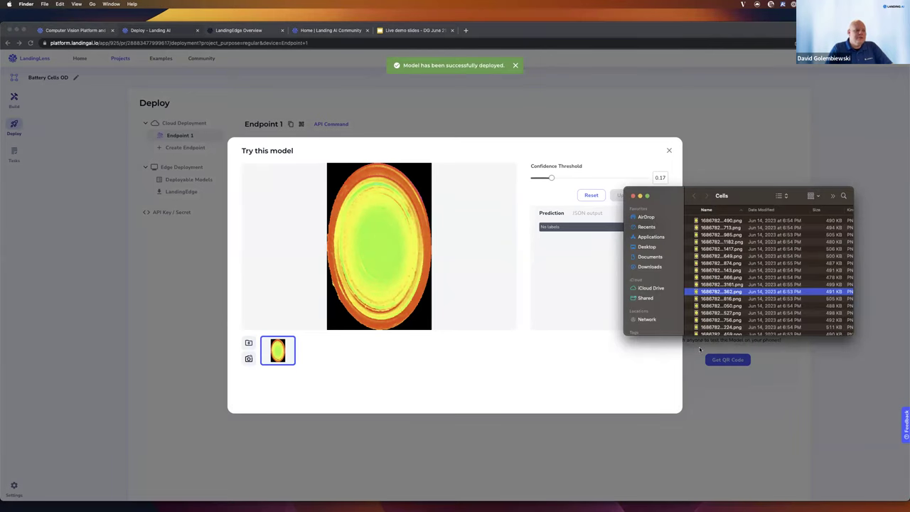
pyautogui.click(720, 314)
pyautogui.moveTo(719, 313); pyautogui.dragTo(515, 268)
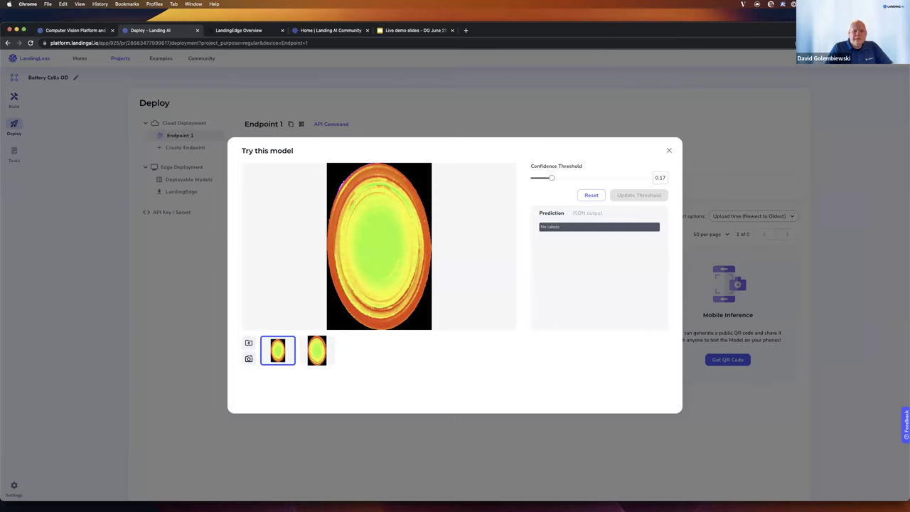
# Run a prediction on a defective cell image from the Bad folder in Classified Cells.
pyautogui.press('super+Tab')
pyautogui.click(724, 230)
pyautogui.click(720, 209)
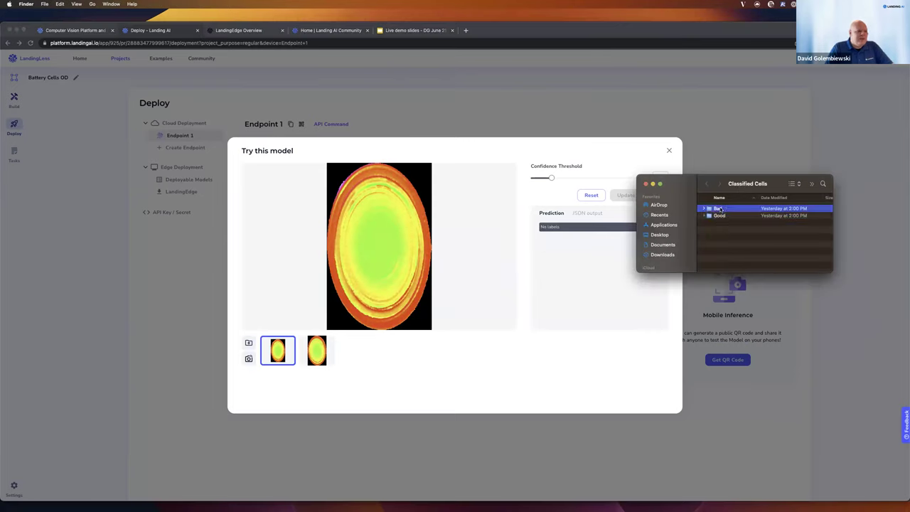
pyautogui.doubleClick(721, 209)
pyautogui.click(740, 259)
pyautogui.moveTo(743, 259); pyautogui.dragTo(507, 318)
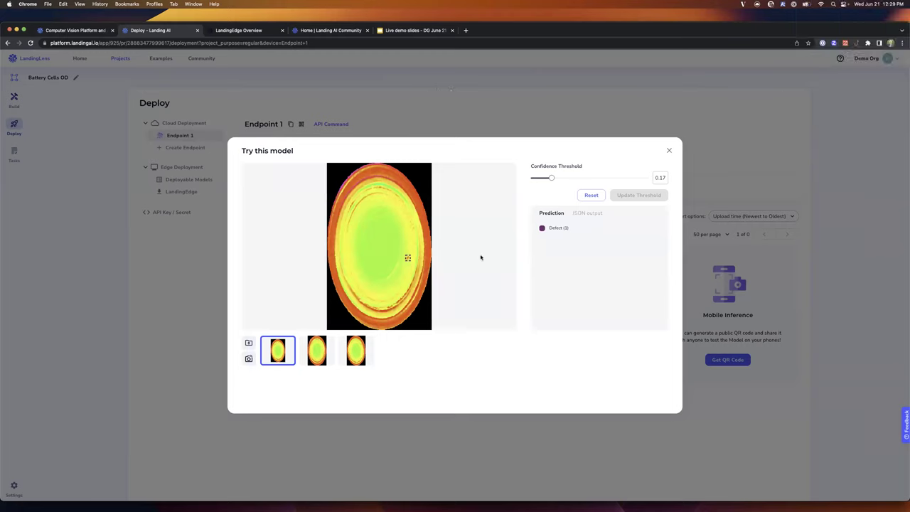
# Expand the Defect prediction's details, examine the detected defect up close, and close the model trial dialog.
pyautogui.click(558, 229)
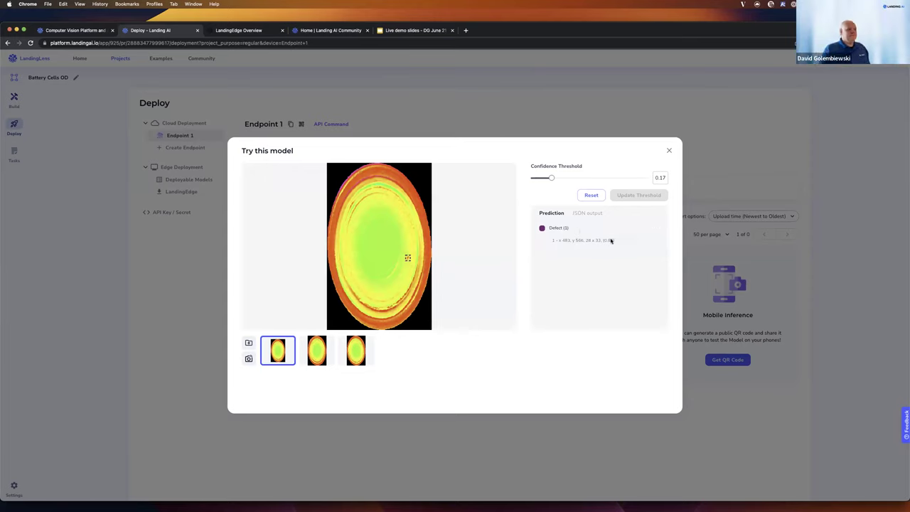
pyautogui.scroll(5, 407, 258)
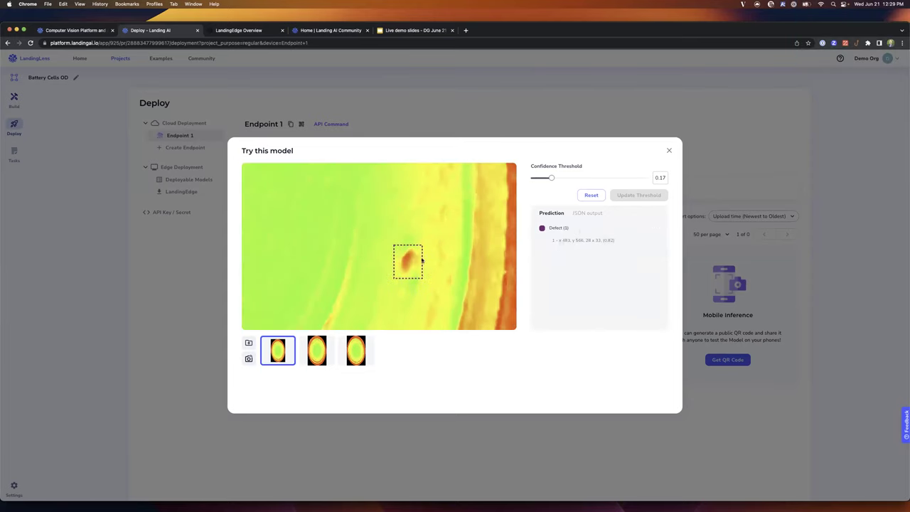
pyautogui.click(670, 152)
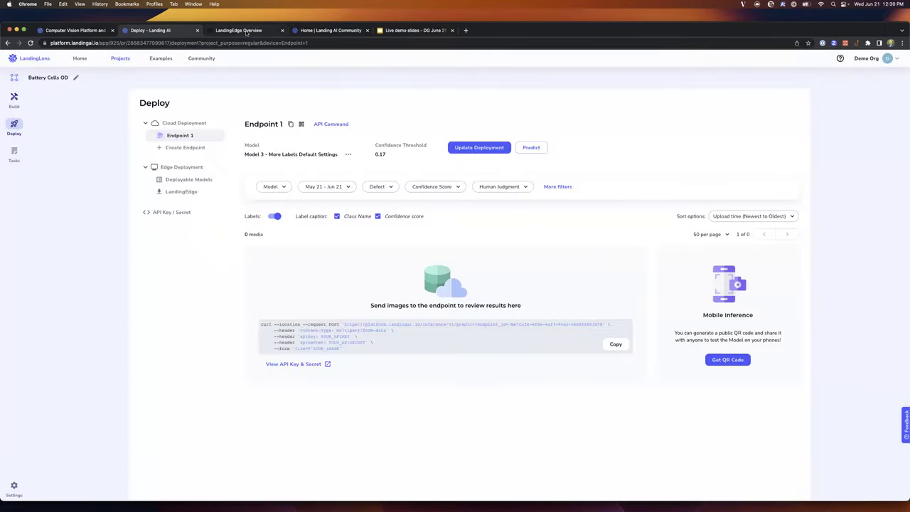
# Switch to the LandingEdge Overview support page and review the all-in-one workflow diagram.
pyautogui.click(247, 31)
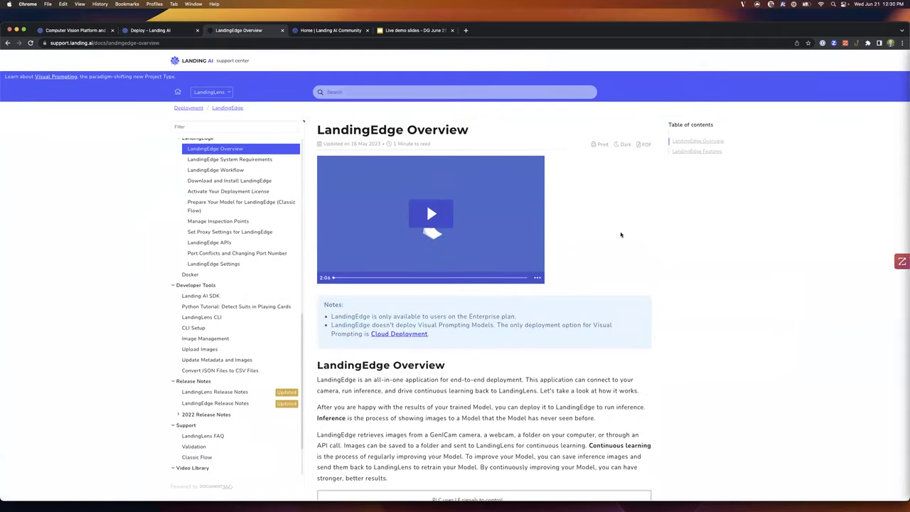
pyautogui.scroll(-7, 620, 235)
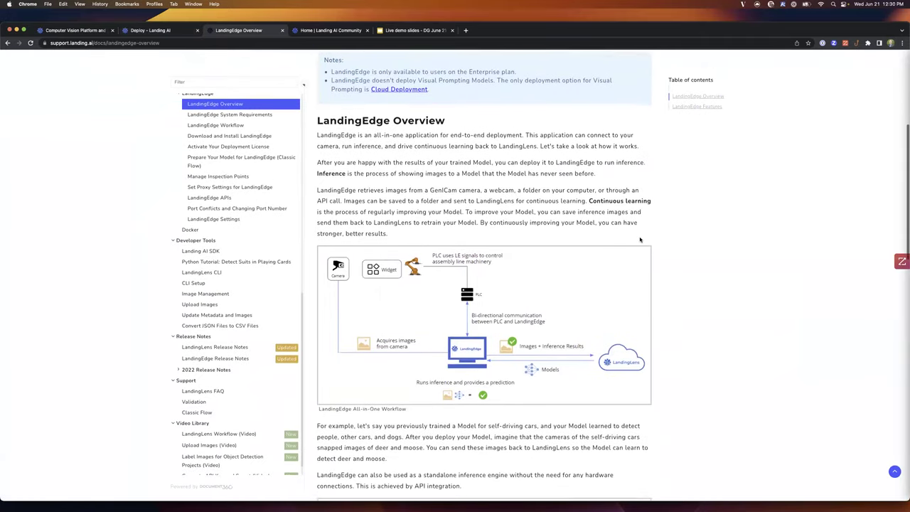